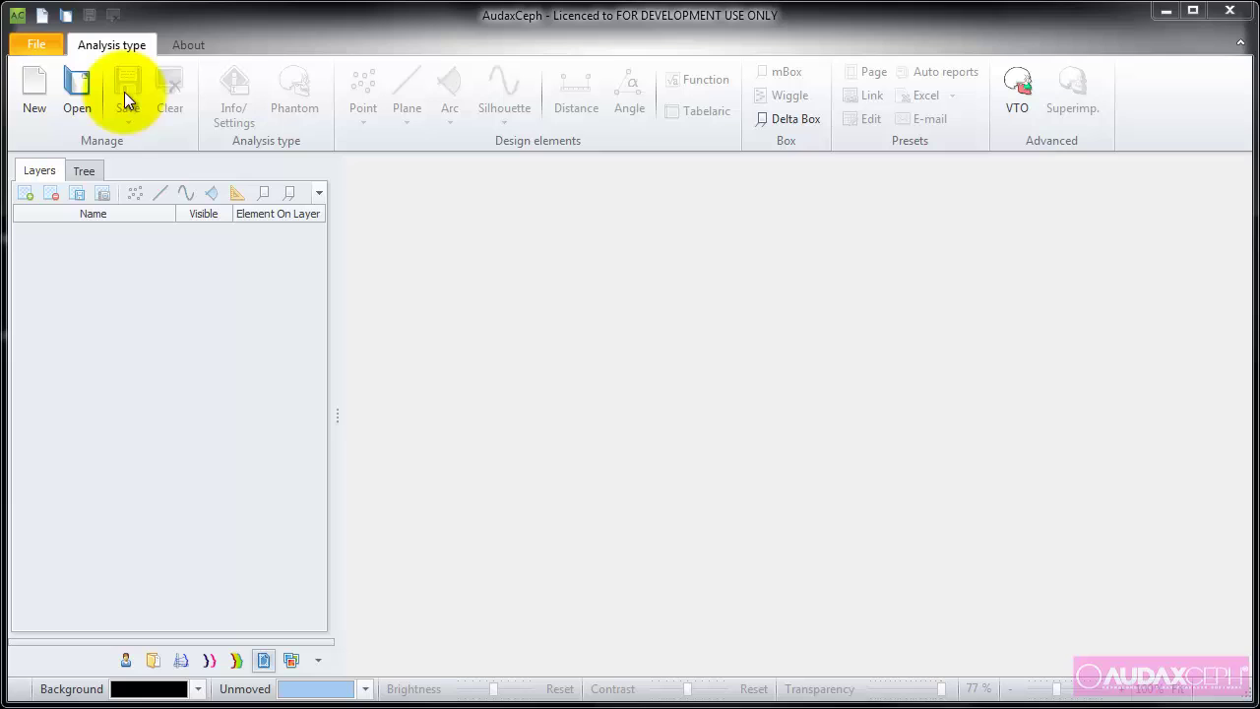
Step: Create a new analysis type named 'test1'
click(35, 89)
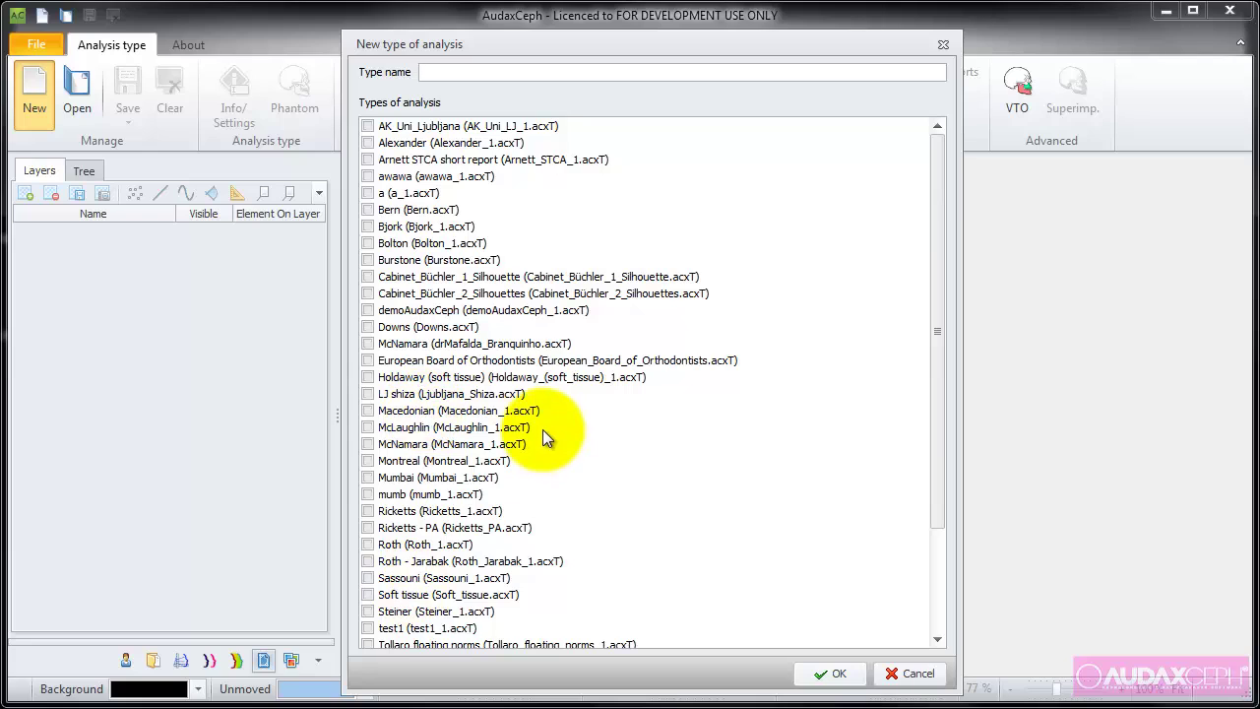
click(472, 74)
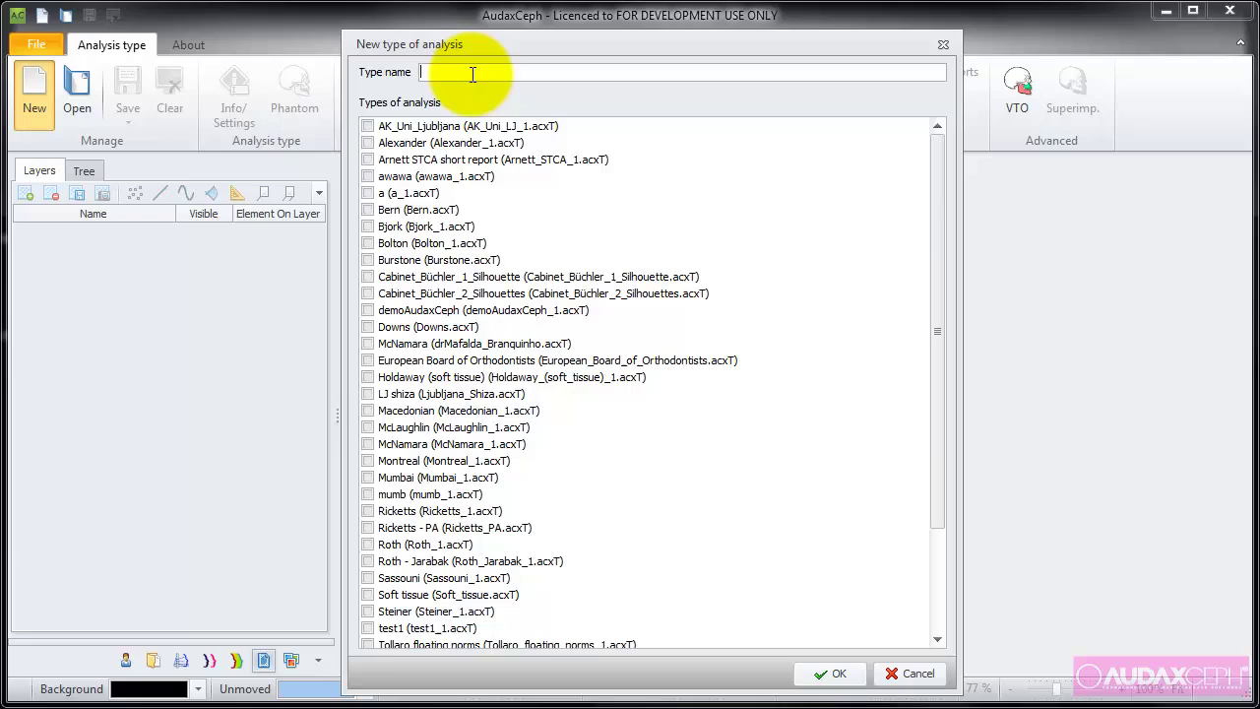
text(tet)
key(BackSpace)
text(st1)
click(834, 674)
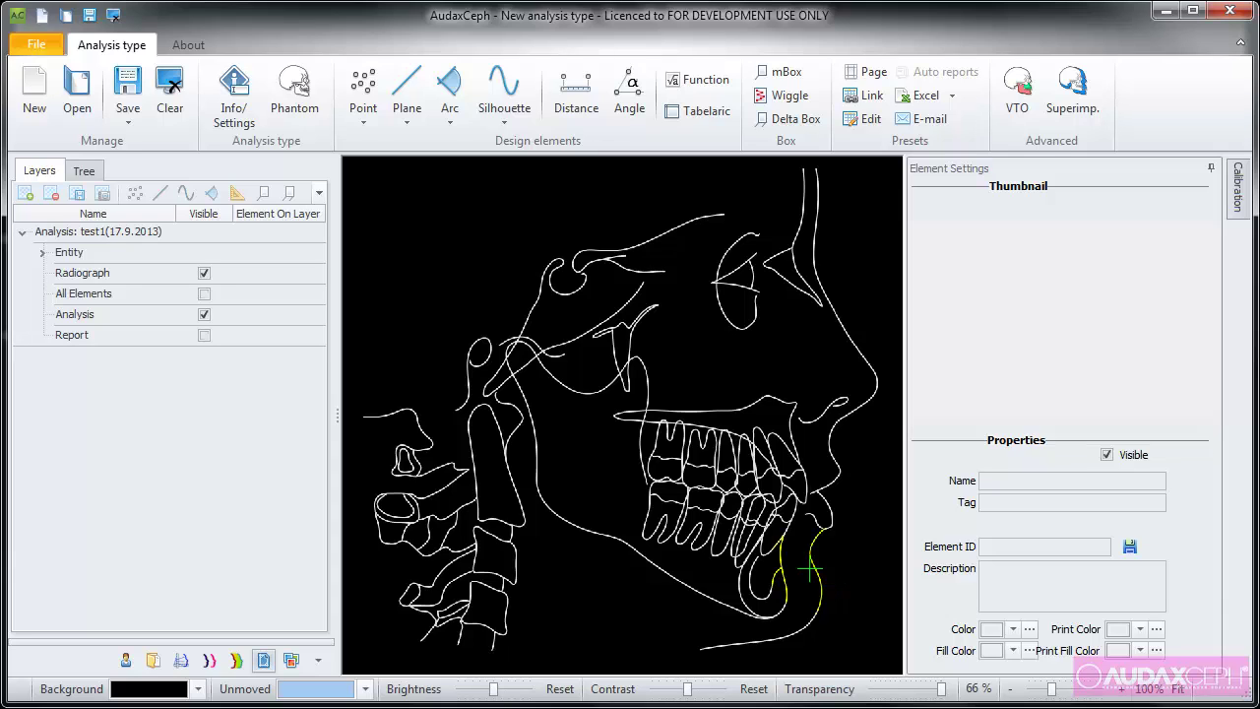
click(303, 107)
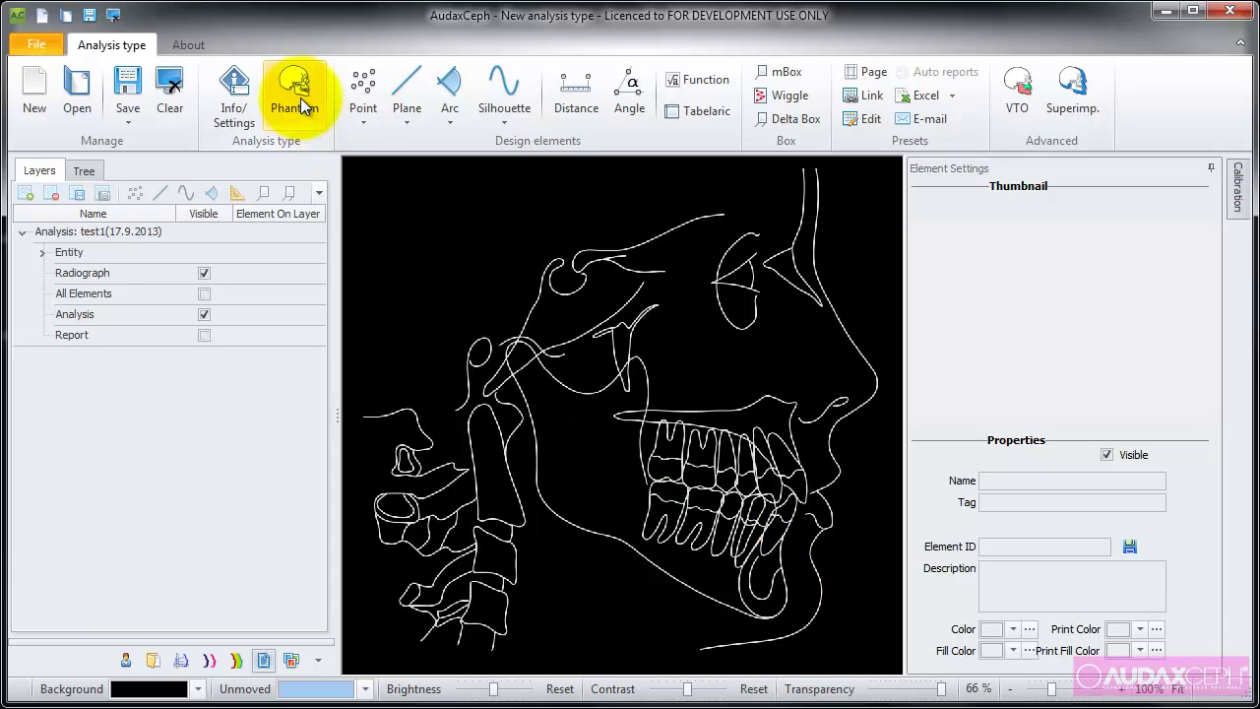
click(300, 98)
click(301, 99)
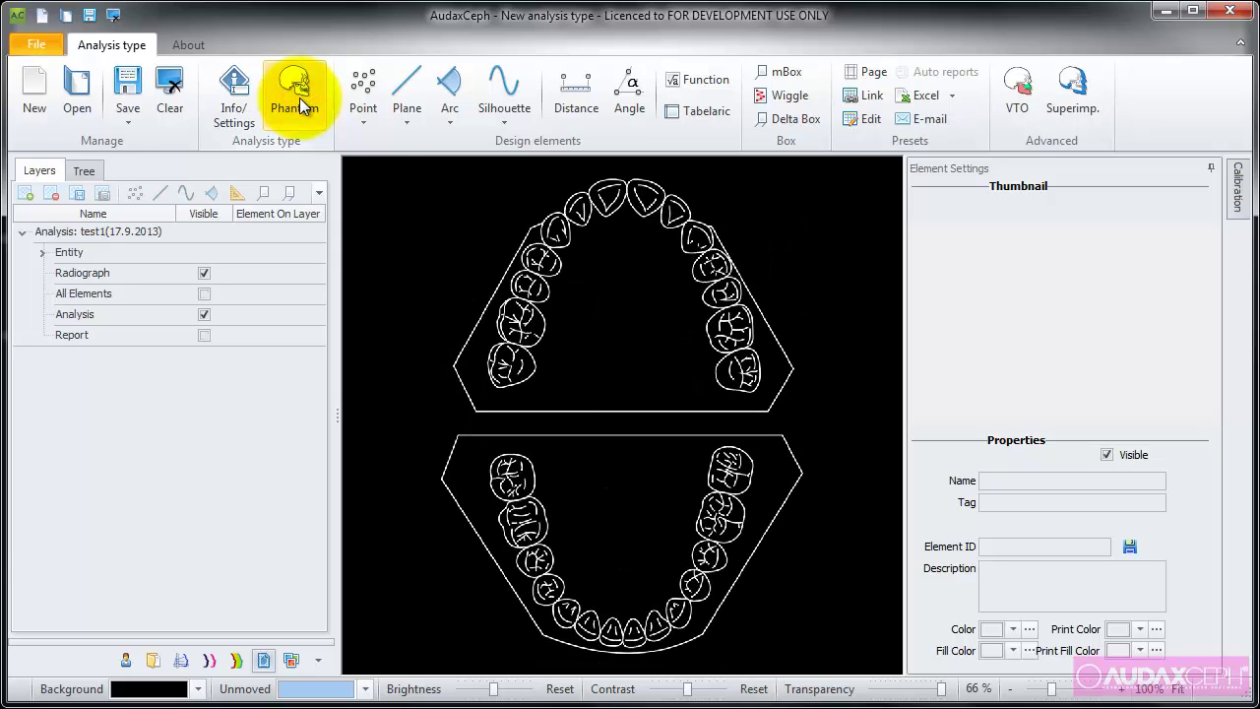
click(300, 99)
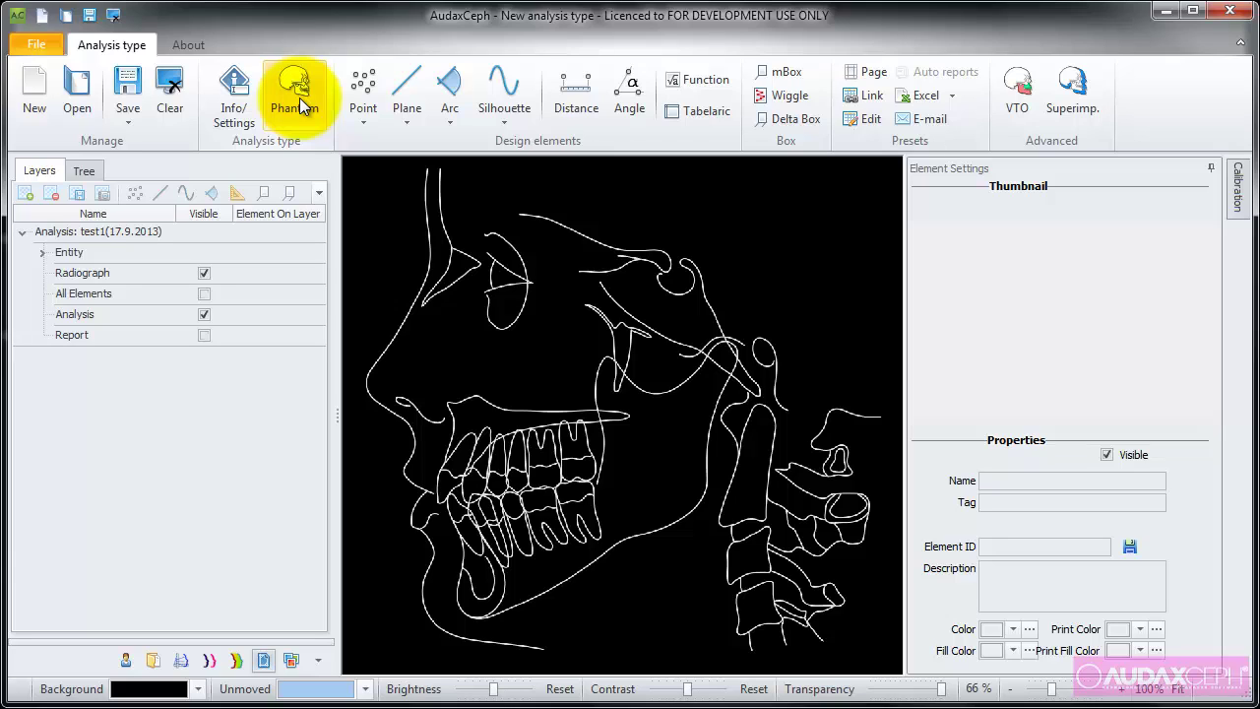
click(300, 98)
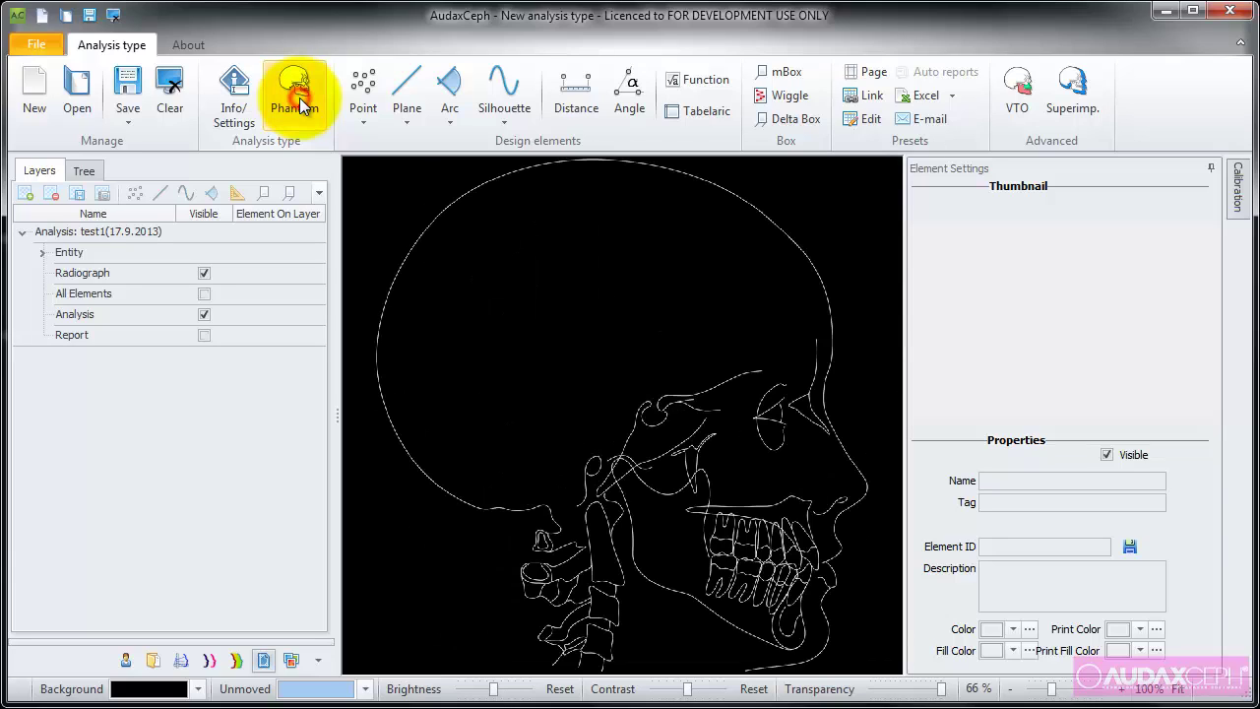
click(299, 100)
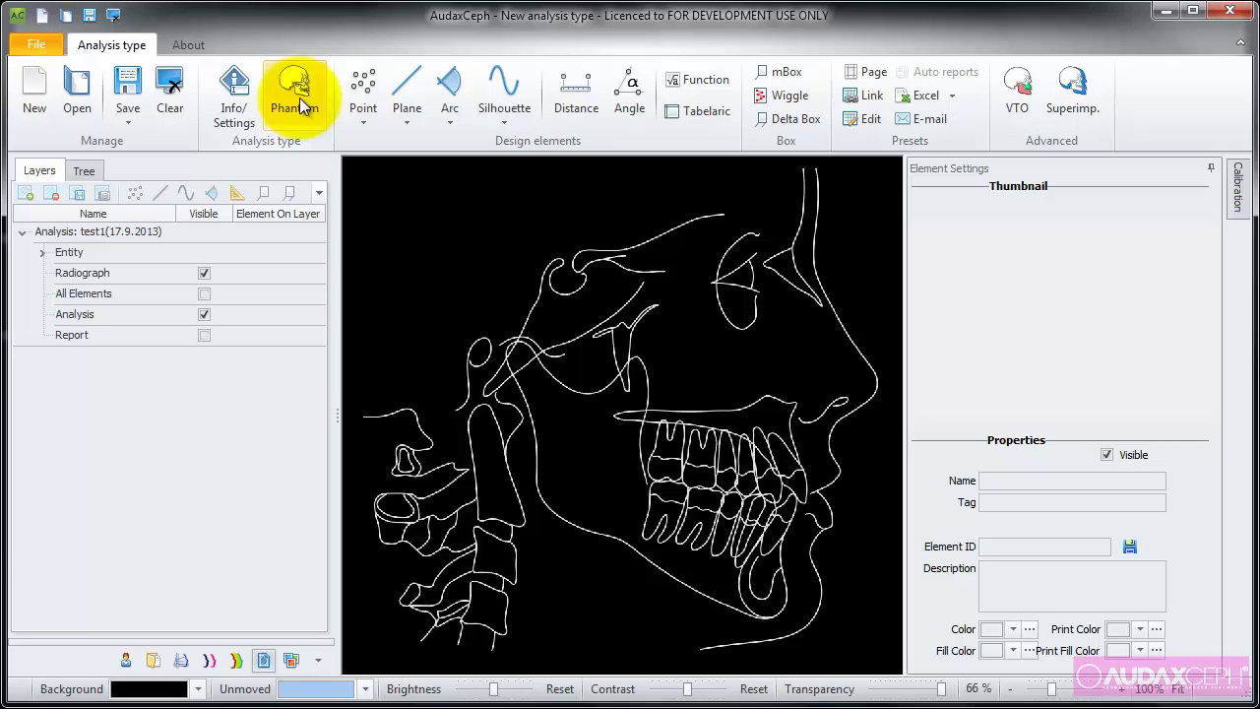
Step: Place four landmark points at the sella, nasion, A point and B point on the tracing
click(363, 85)
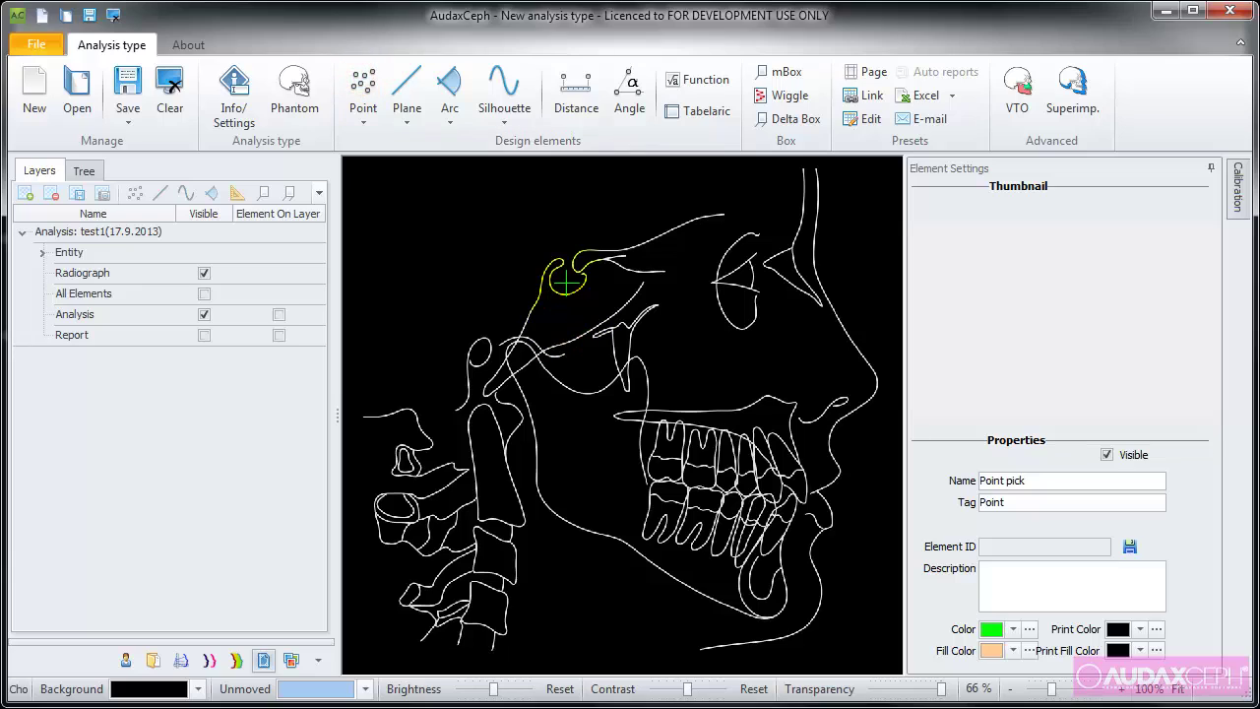
click(567, 283)
click(793, 250)
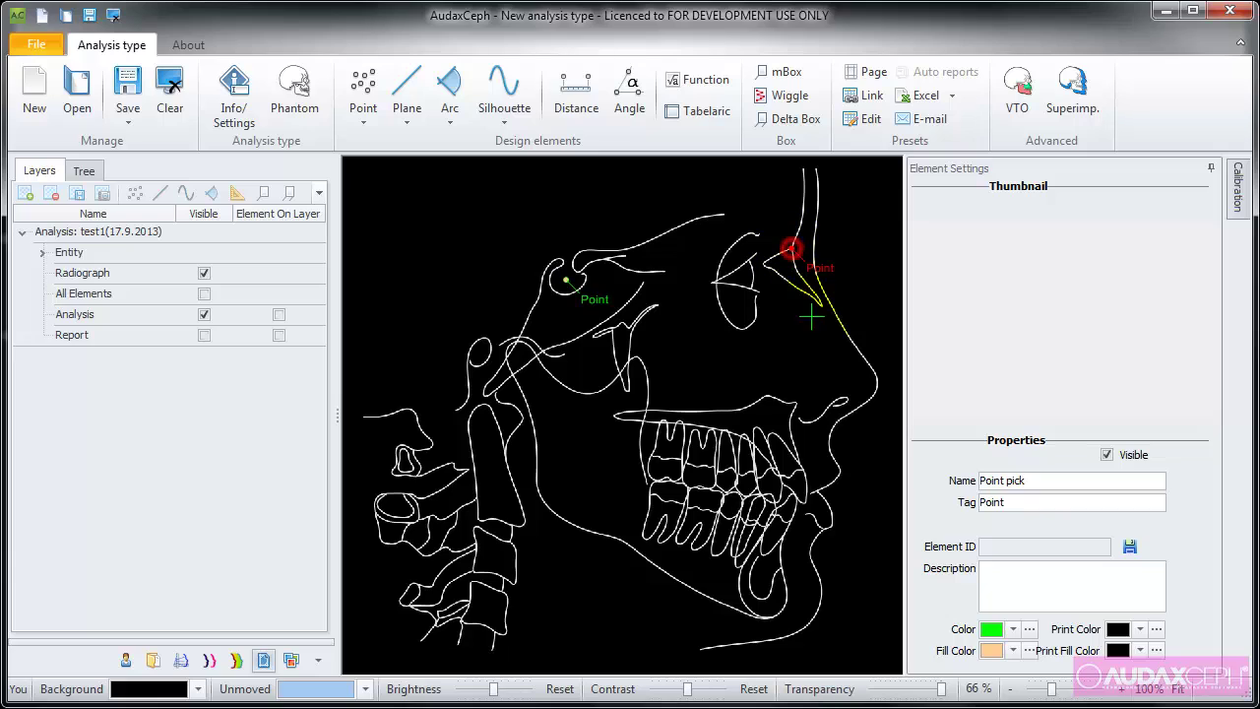
click(790, 424)
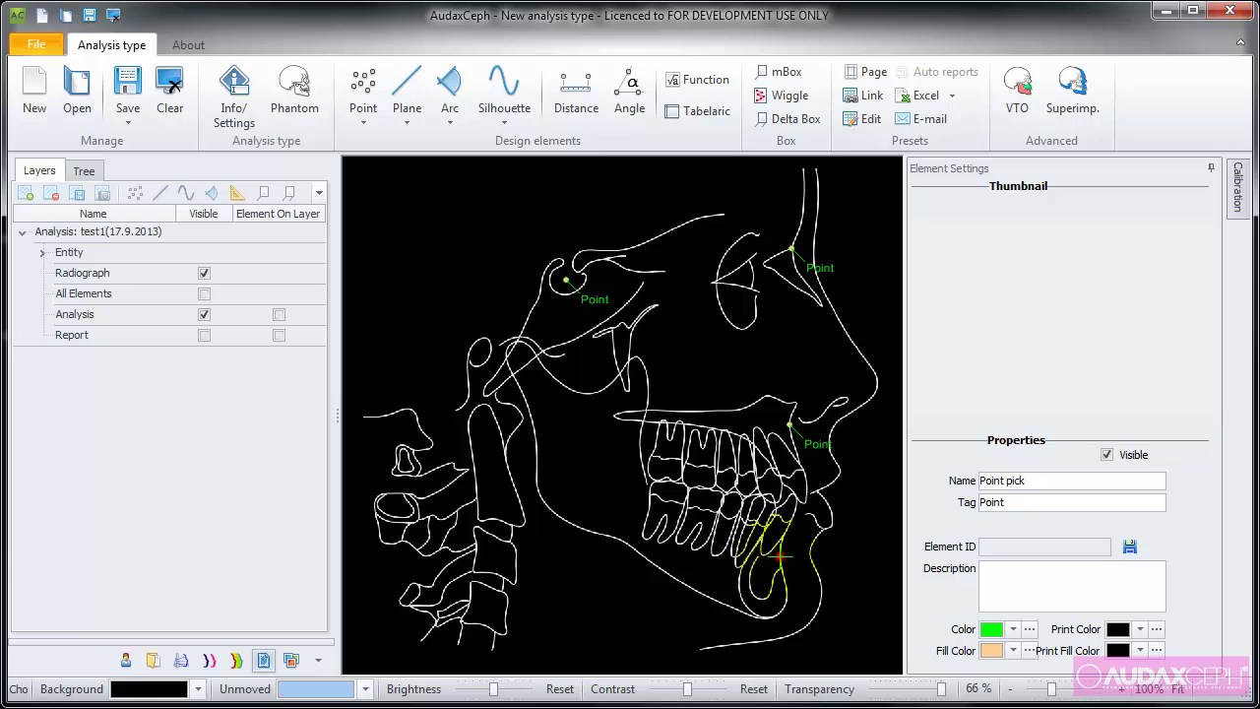
click(779, 558)
click(377, 130)
Step: Rename the sella and nasion landmark points to S and N
click(596, 299)
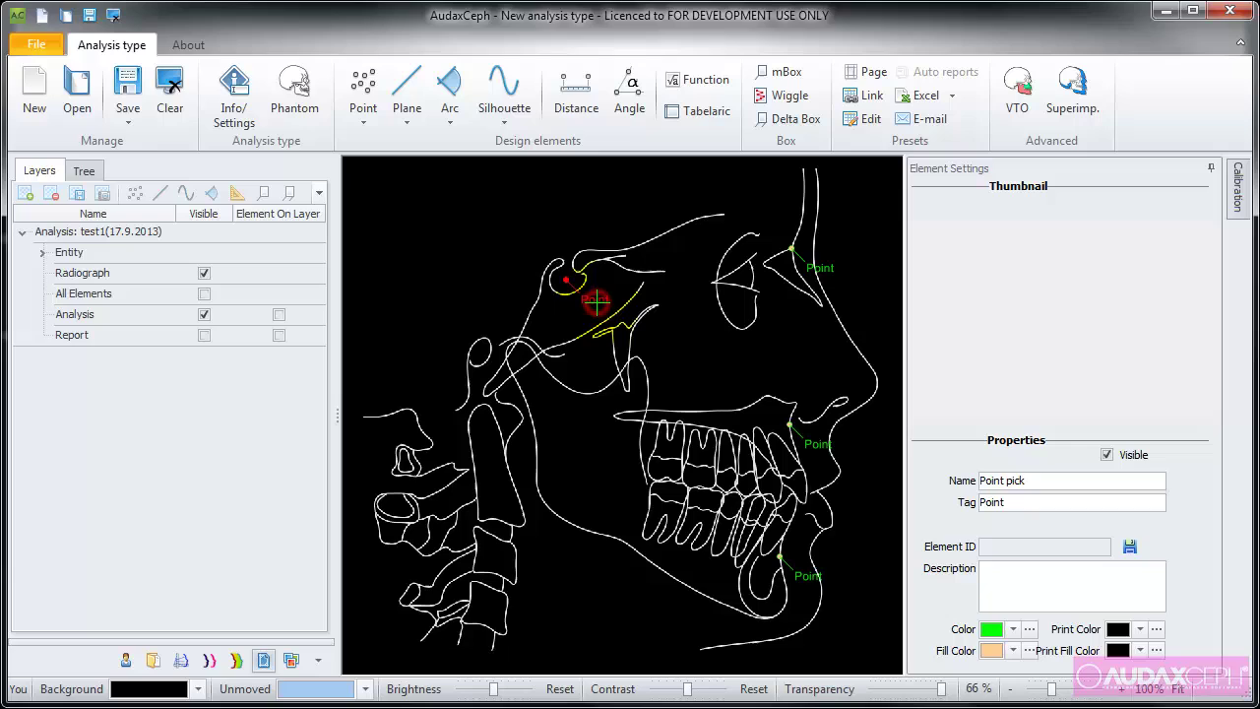
click(1039, 482)
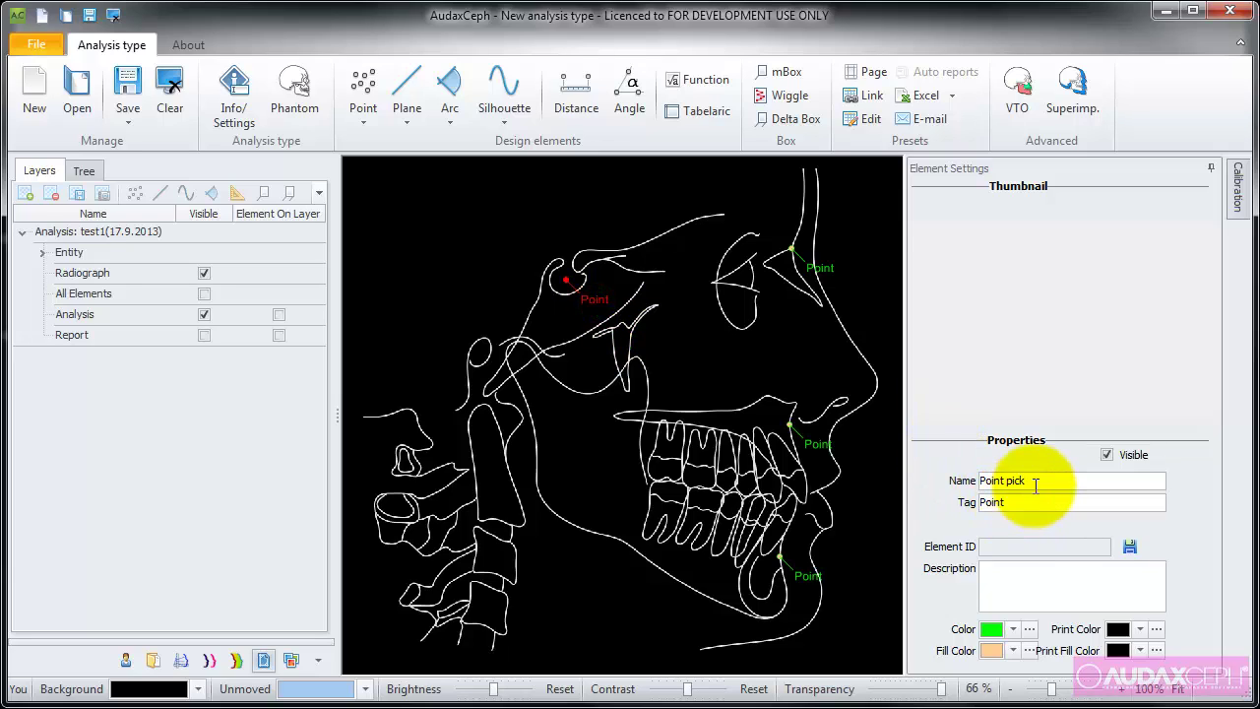
double_click(1039, 482)
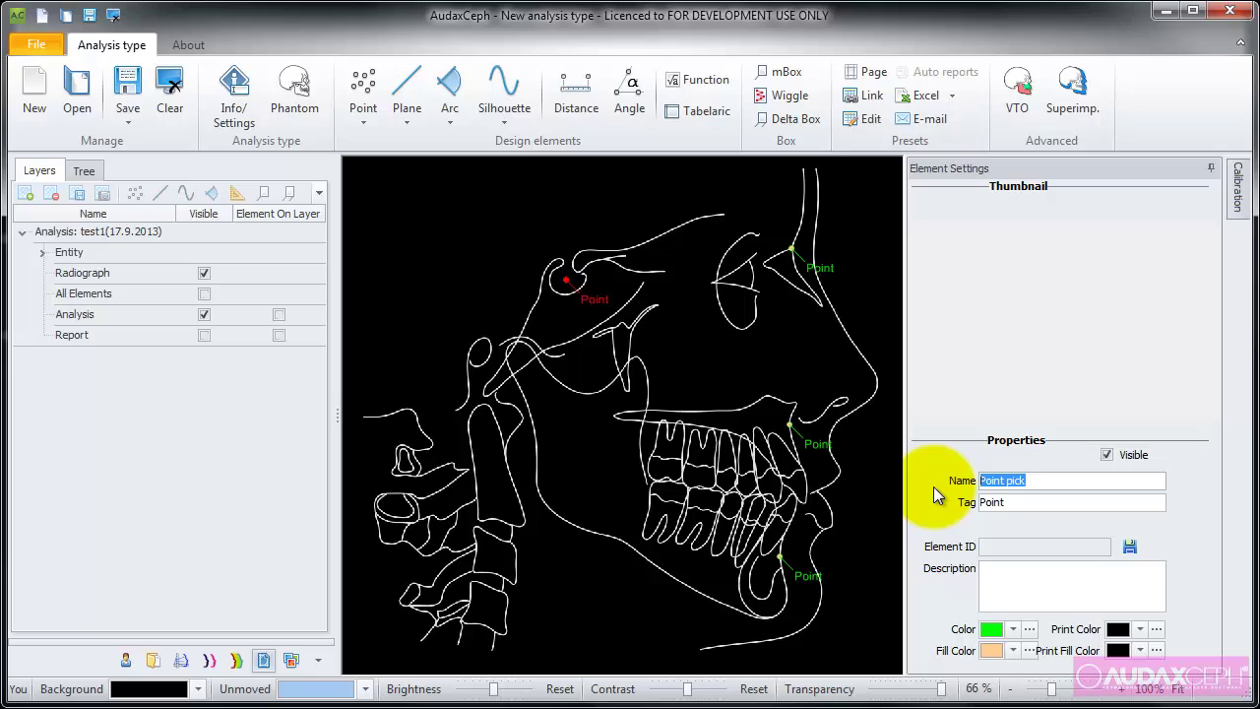
text(S)
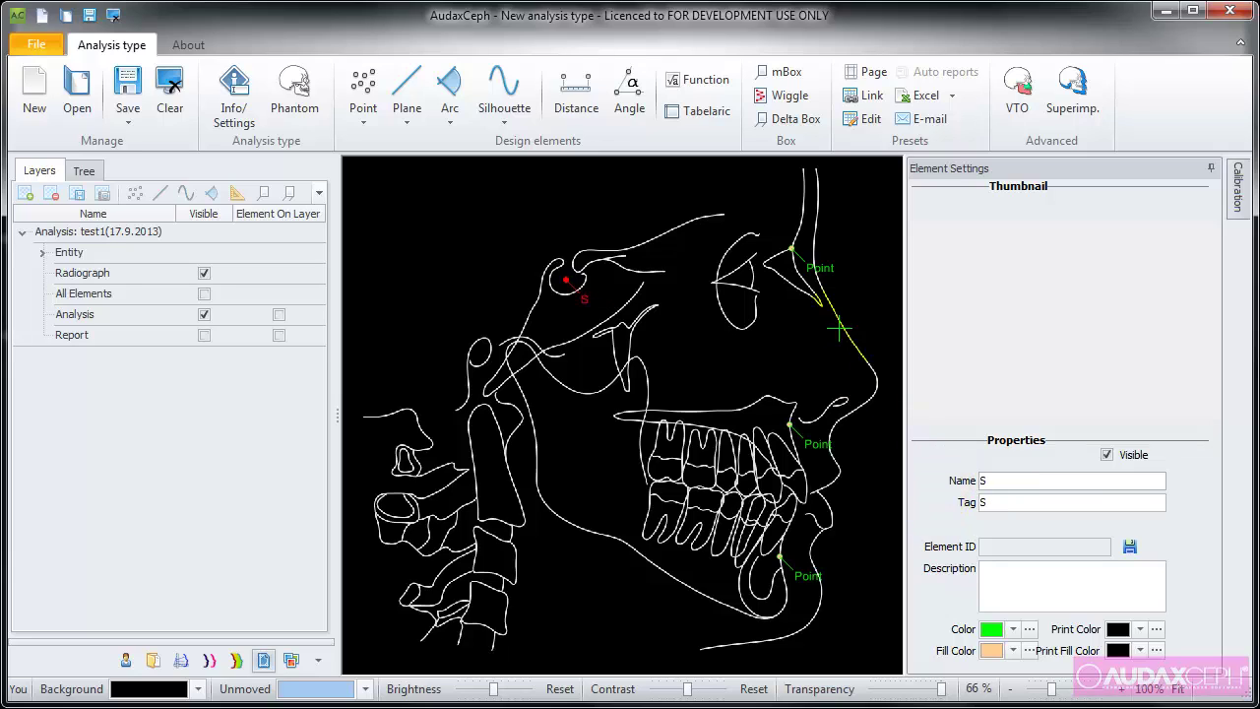
click(826, 267)
double_click(1034, 480)
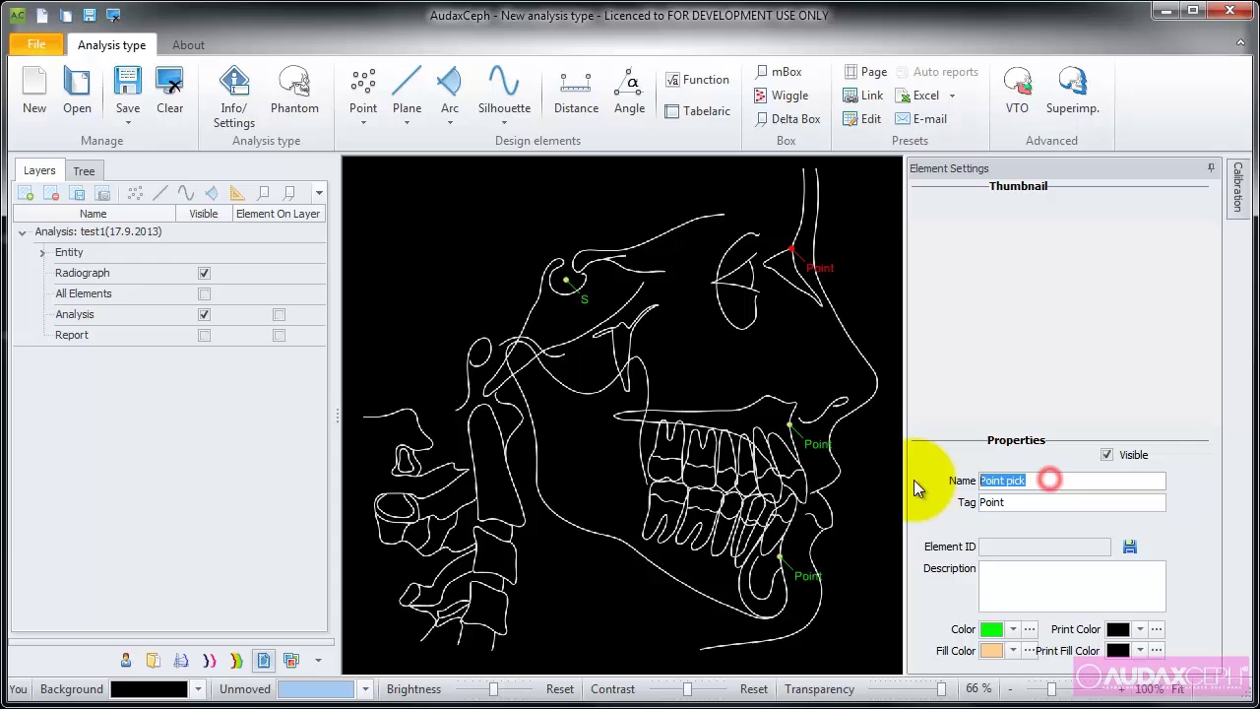
text(N)
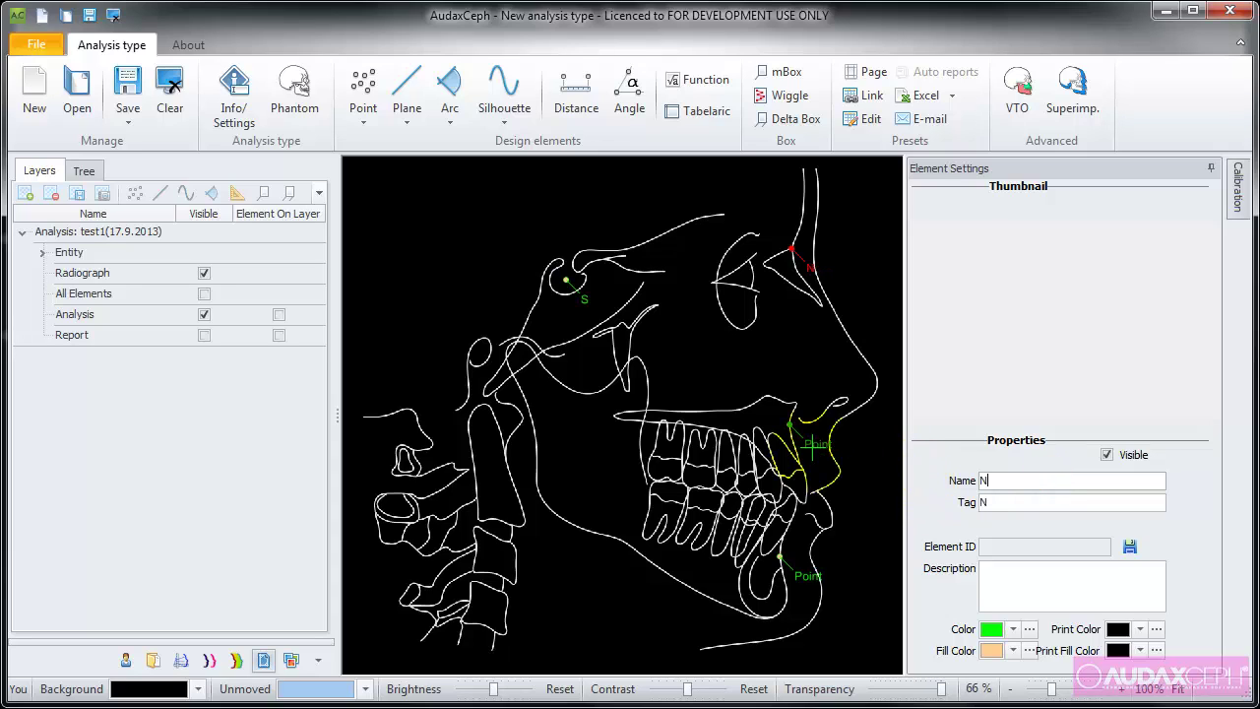
Step: Rename the points below the nose and on the lower jaw to A and B
click(814, 445)
double_click(1034, 481)
text(A)
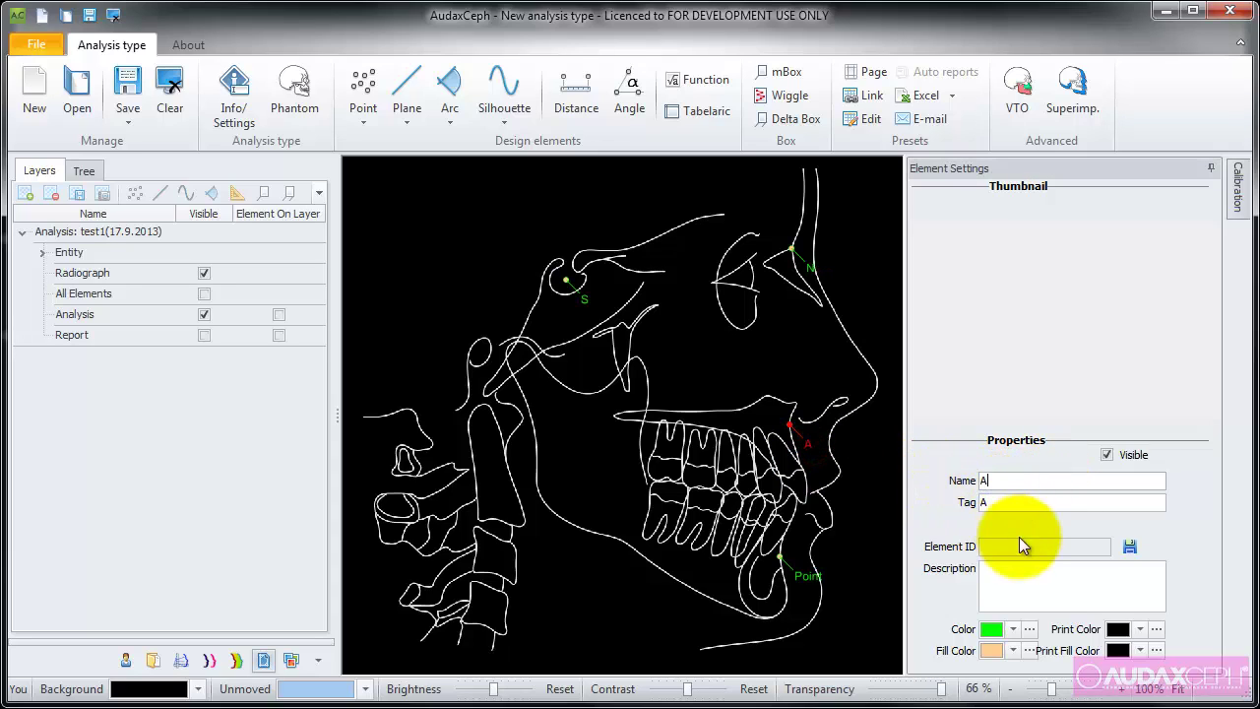
click(780, 557)
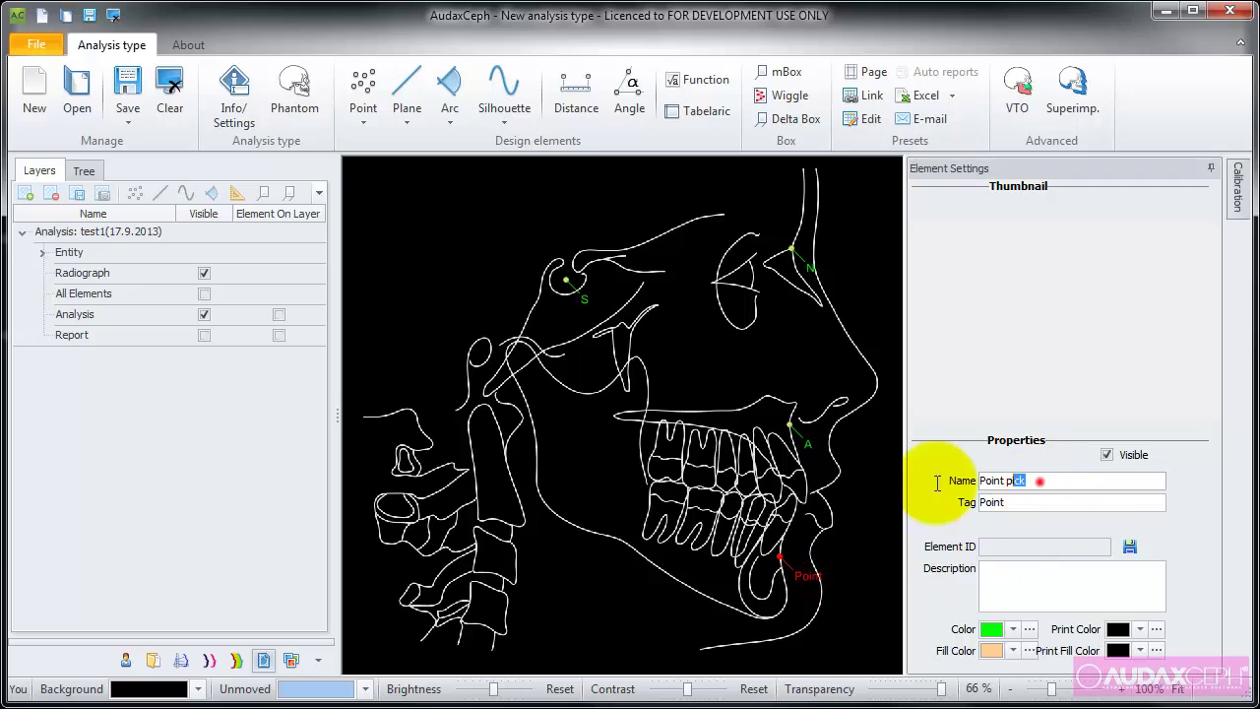
drag(1040, 480, 917, 483)
text(B)
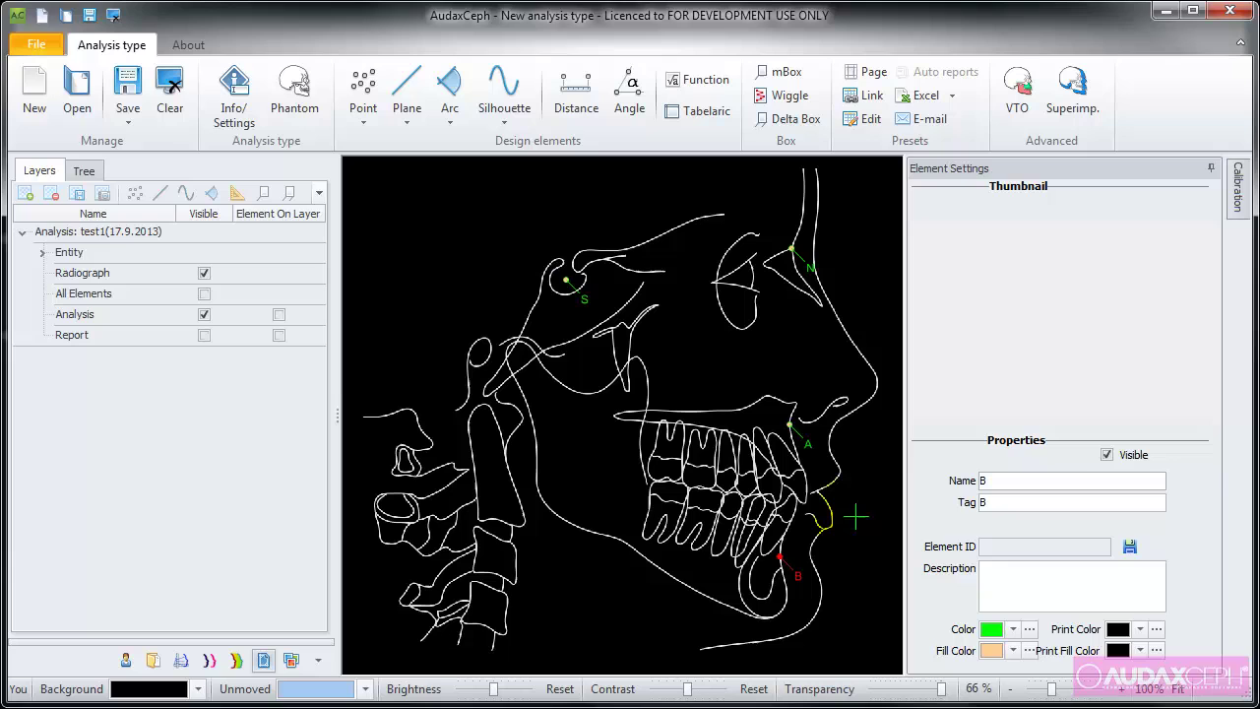
Step: Attach the Sella_turcica.gif image as the thumbnail of point S
drag(588, 301, 1024, 297)
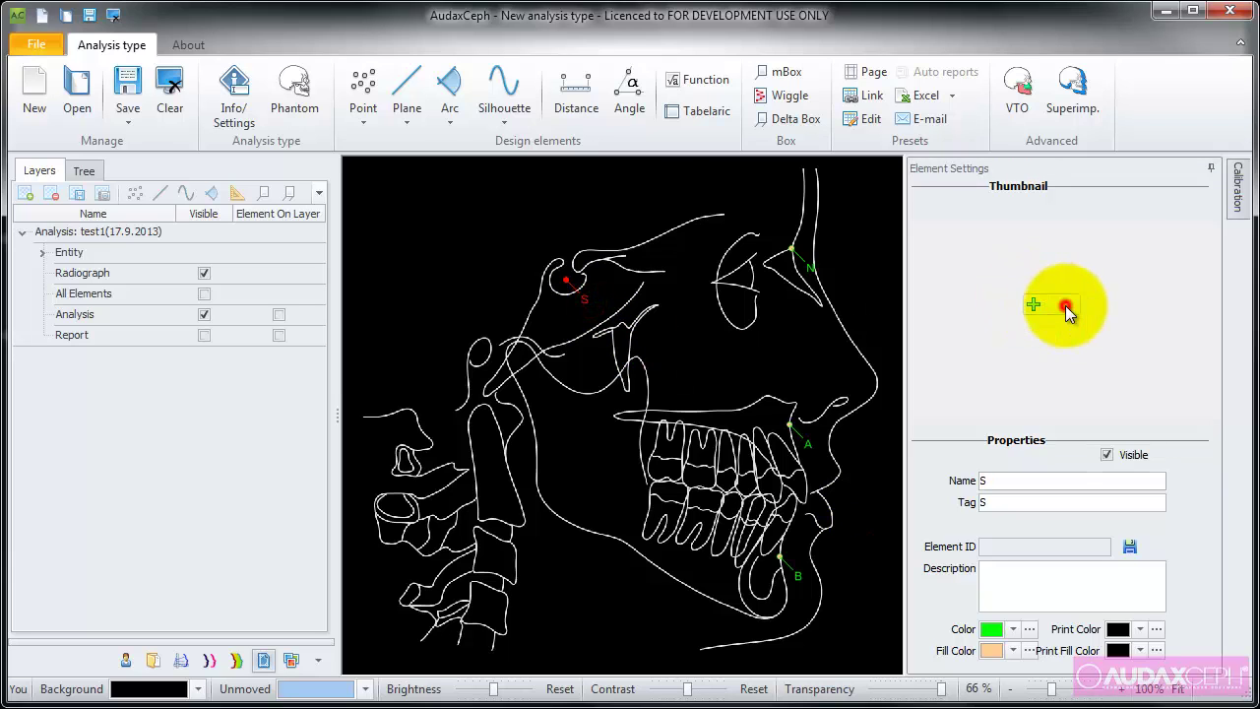
double_click(1065, 305)
drag(1086, 42, 1097, 187)
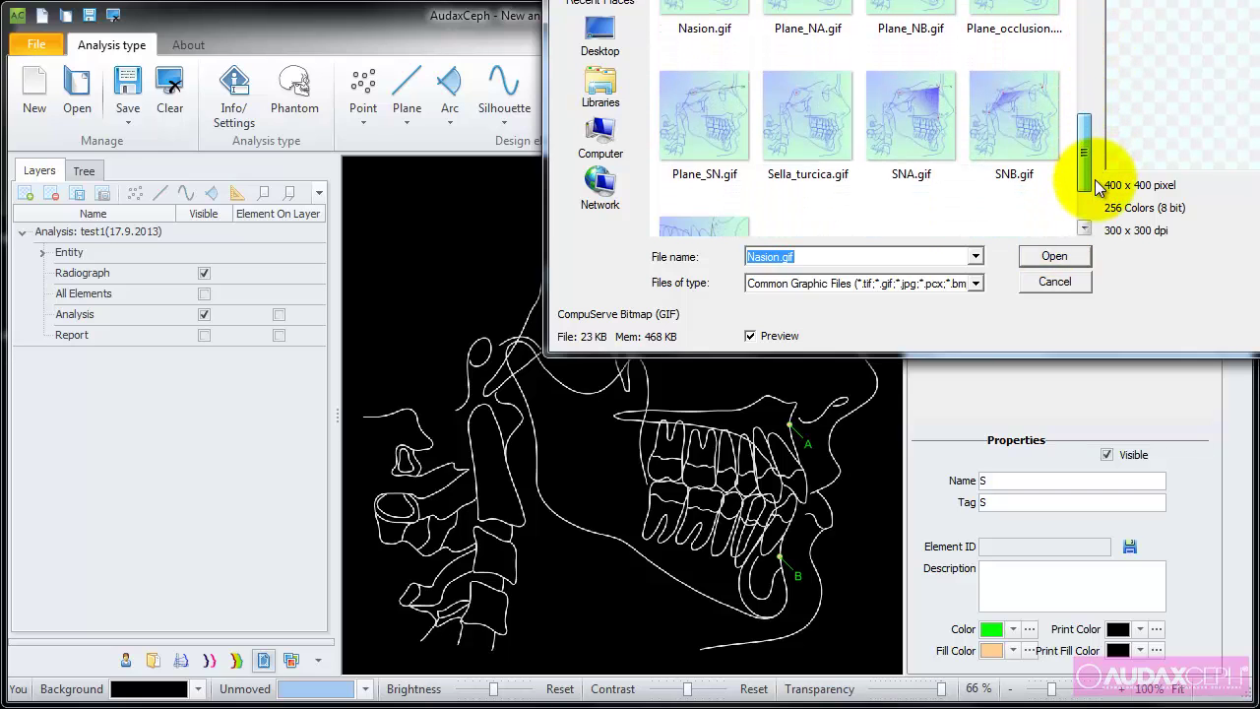
double_click(808, 118)
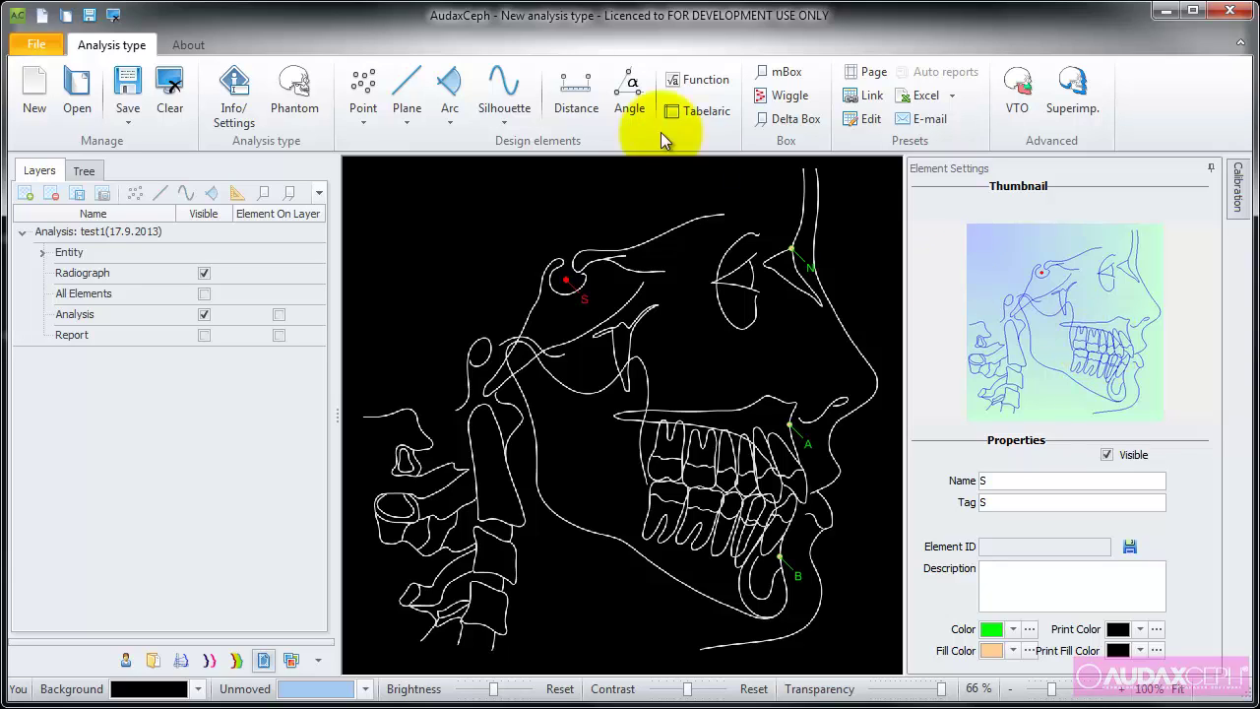
Step: Draw a plane from point S to point N and name it SN
click(407, 94)
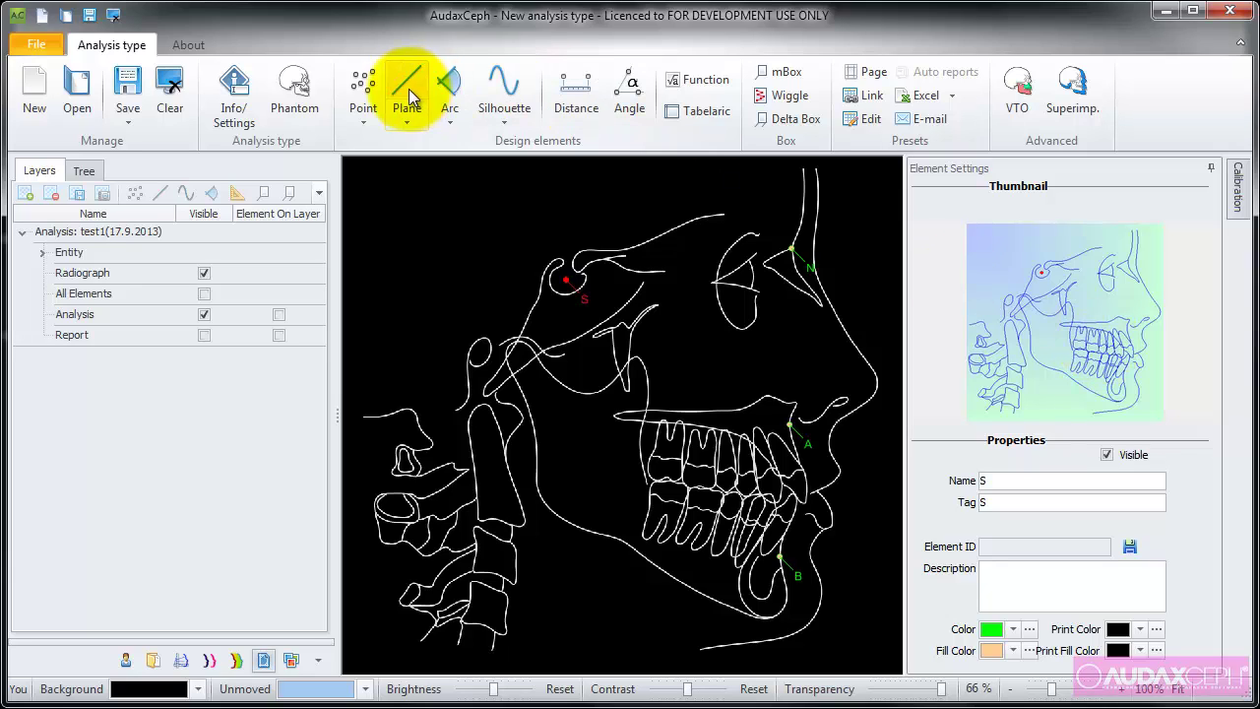
click(578, 296)
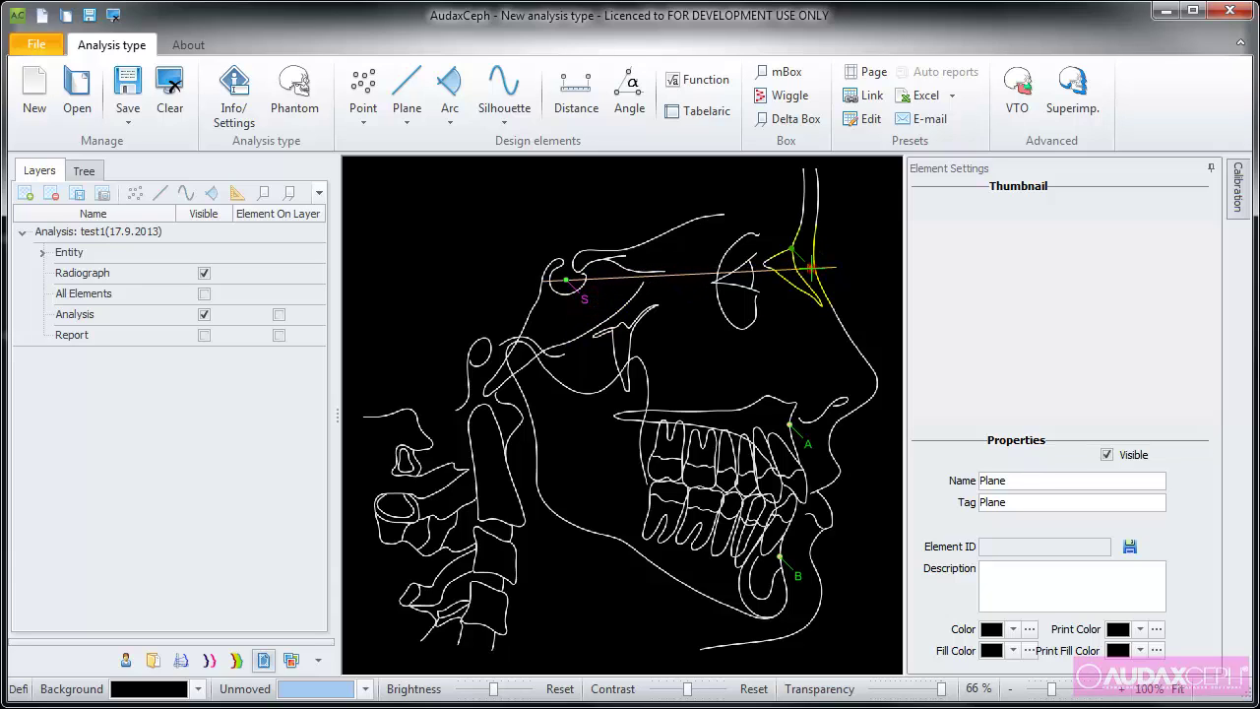
click(811, 265)
click(1020, 479)
double_click(1019, 479)
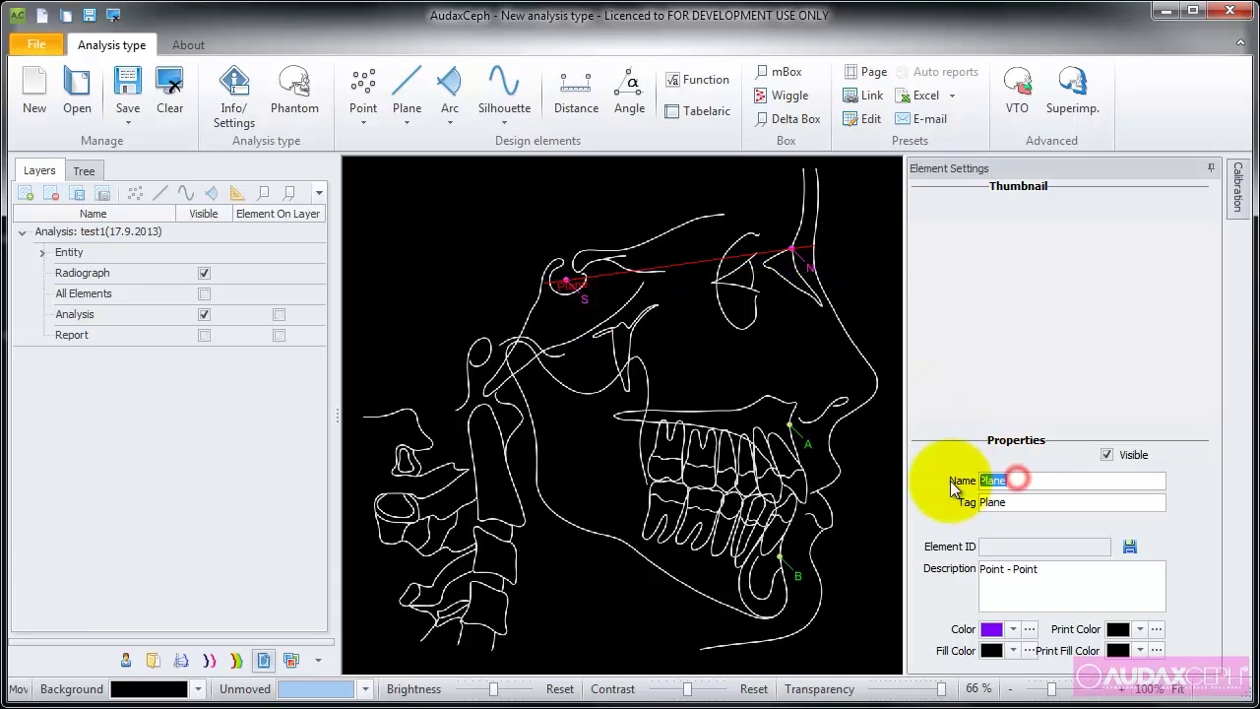
text(SN)
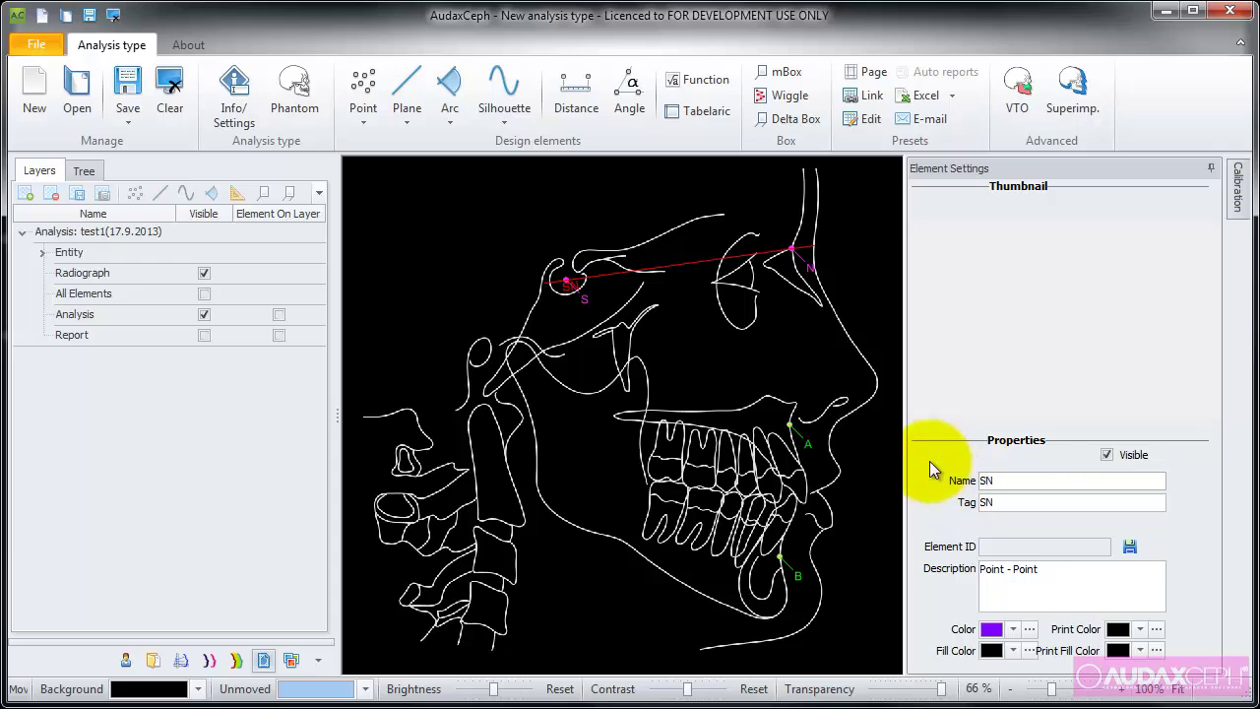
Step: Draw two planes from point N, one to point A and one to point B
click(414, 92)
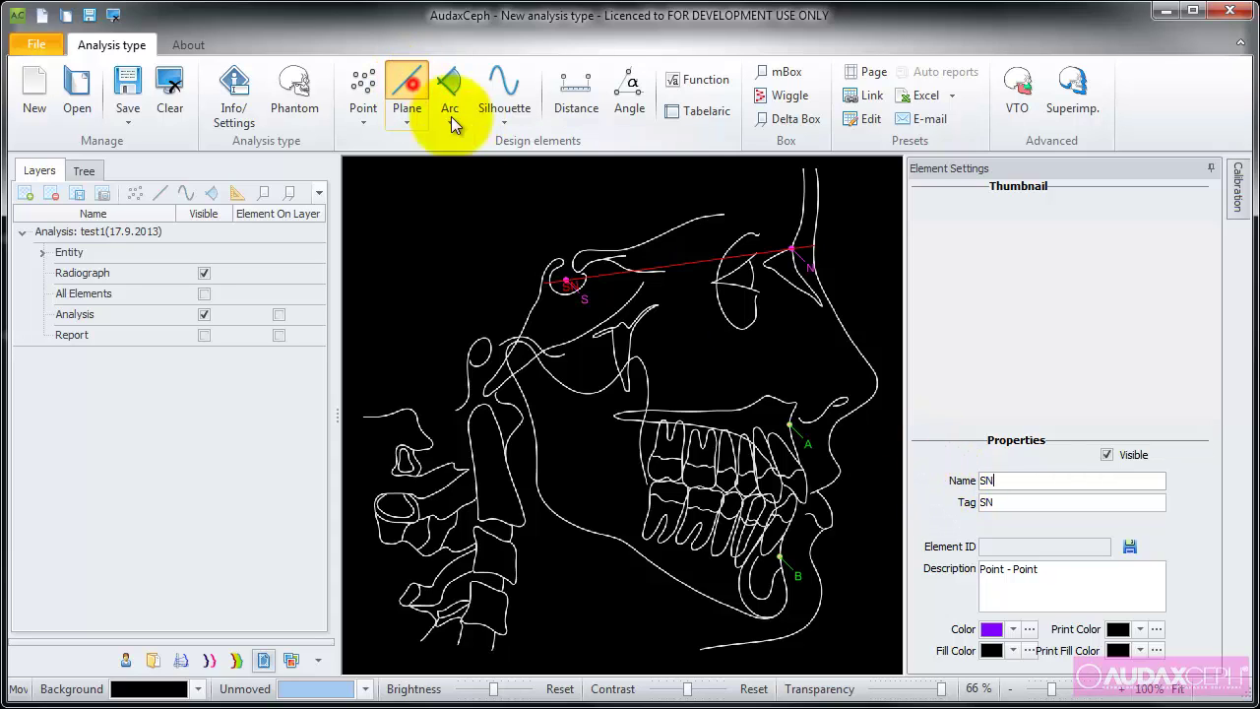
click(810, 266)
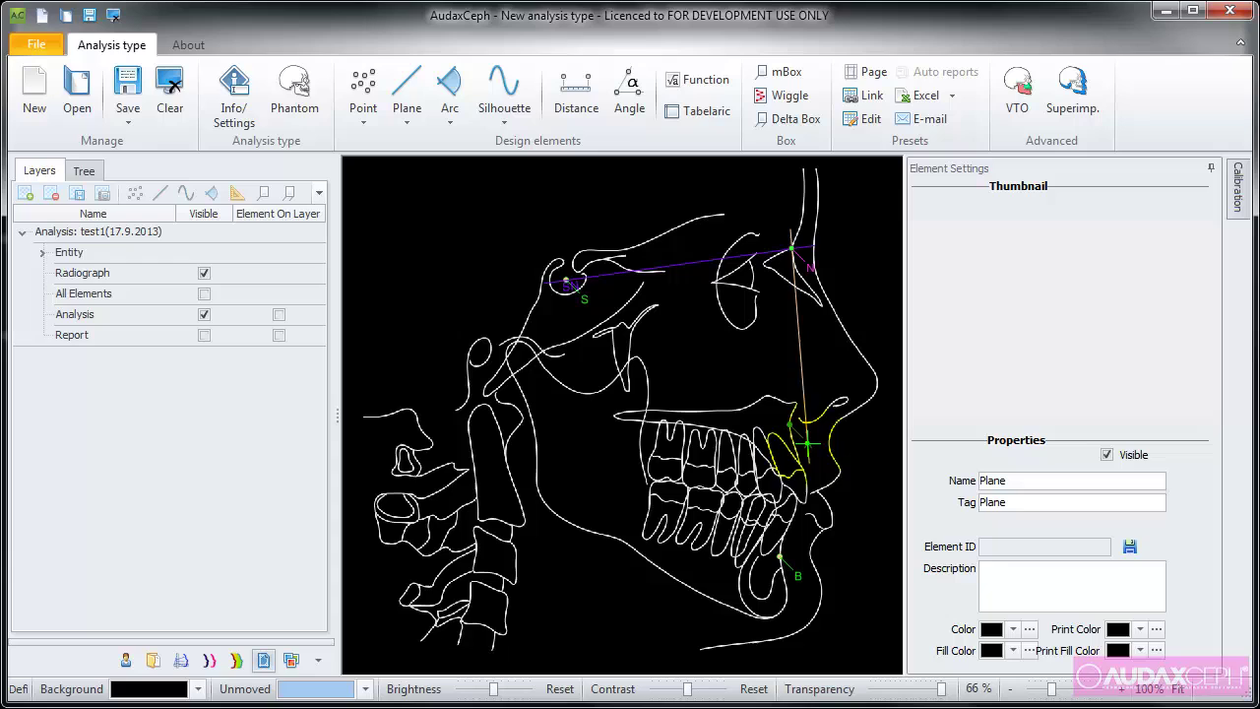
click(794, 428)
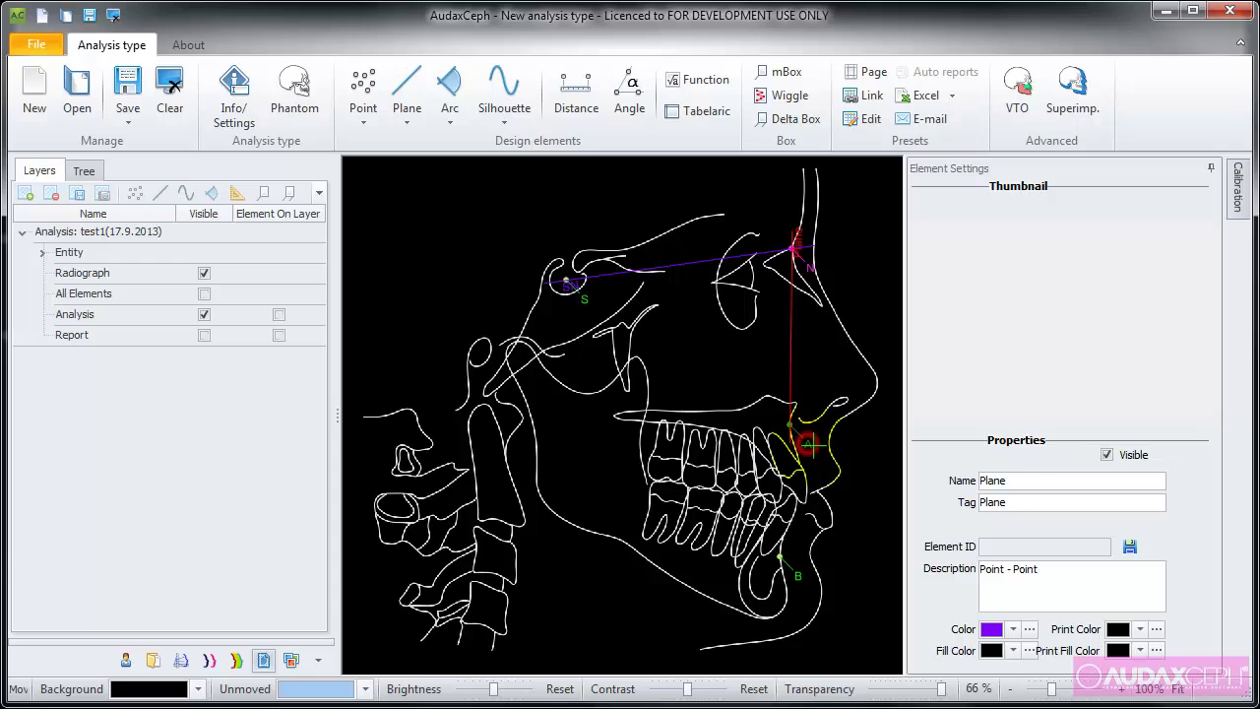
click(818, 249)
click(799, 577)
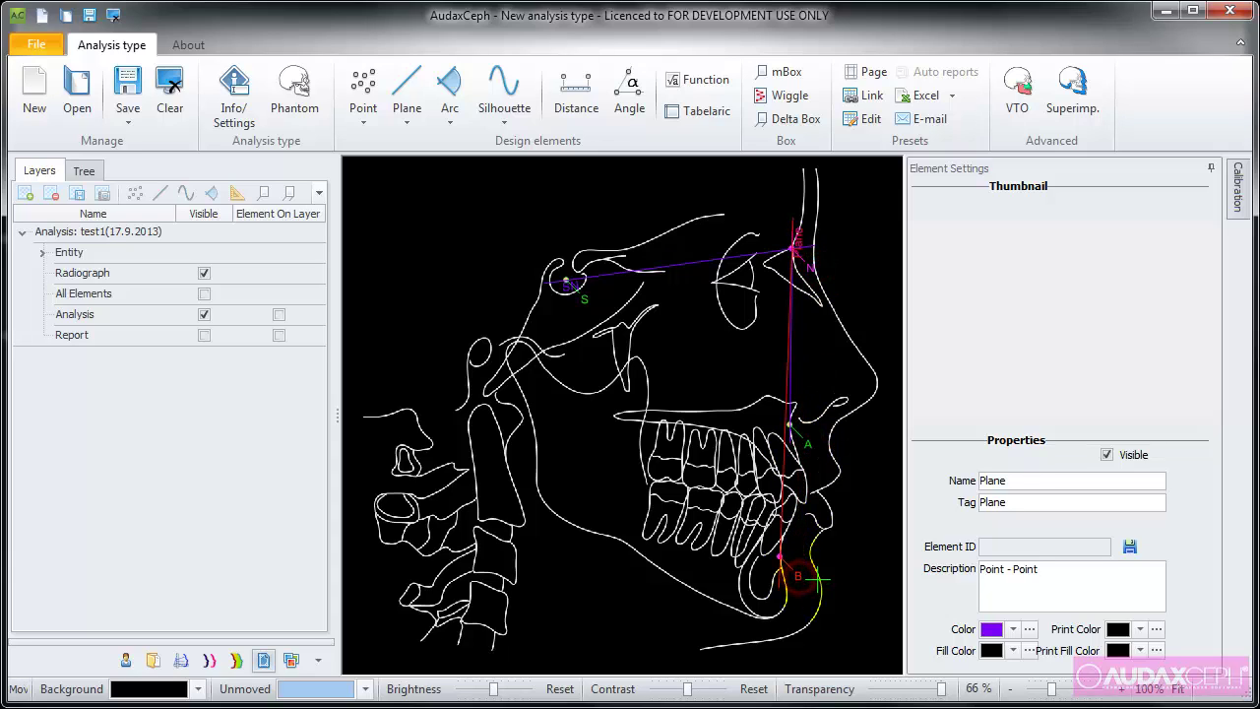
Step: Nudge point A forward on the maxilla, show the element tree, and hide Element Settings
scroll(824, 516, up, 2)
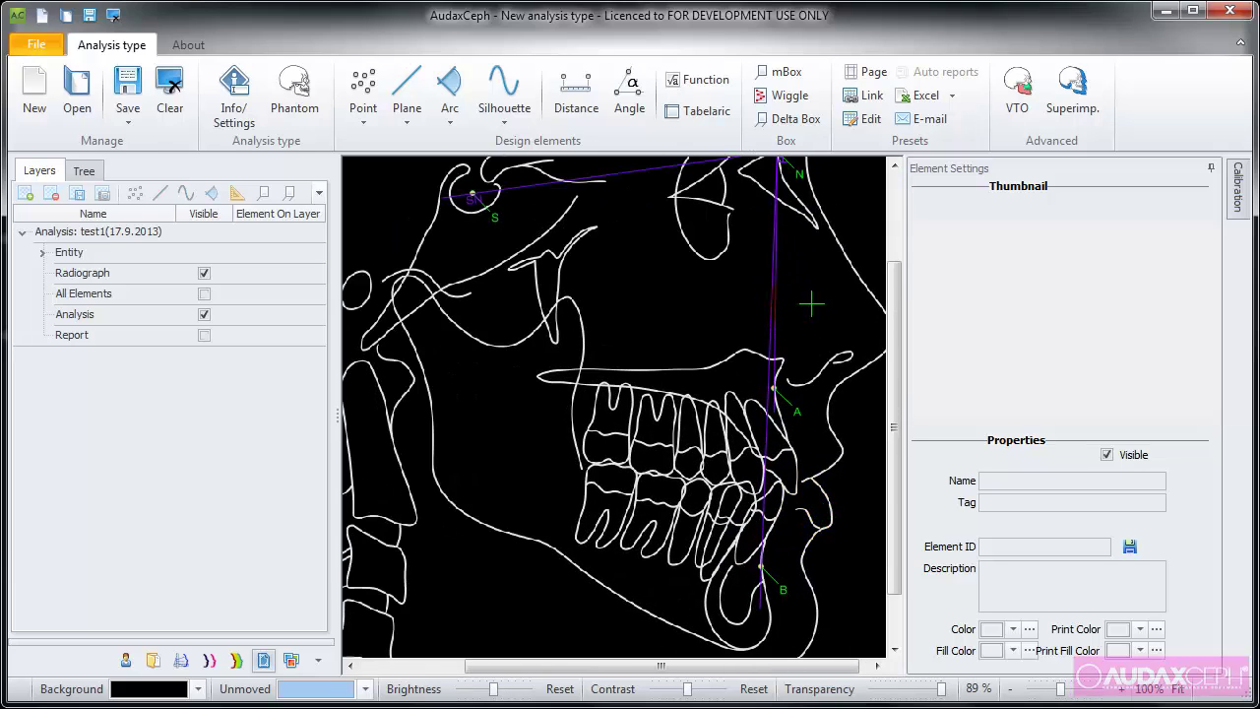
click(798, 410)
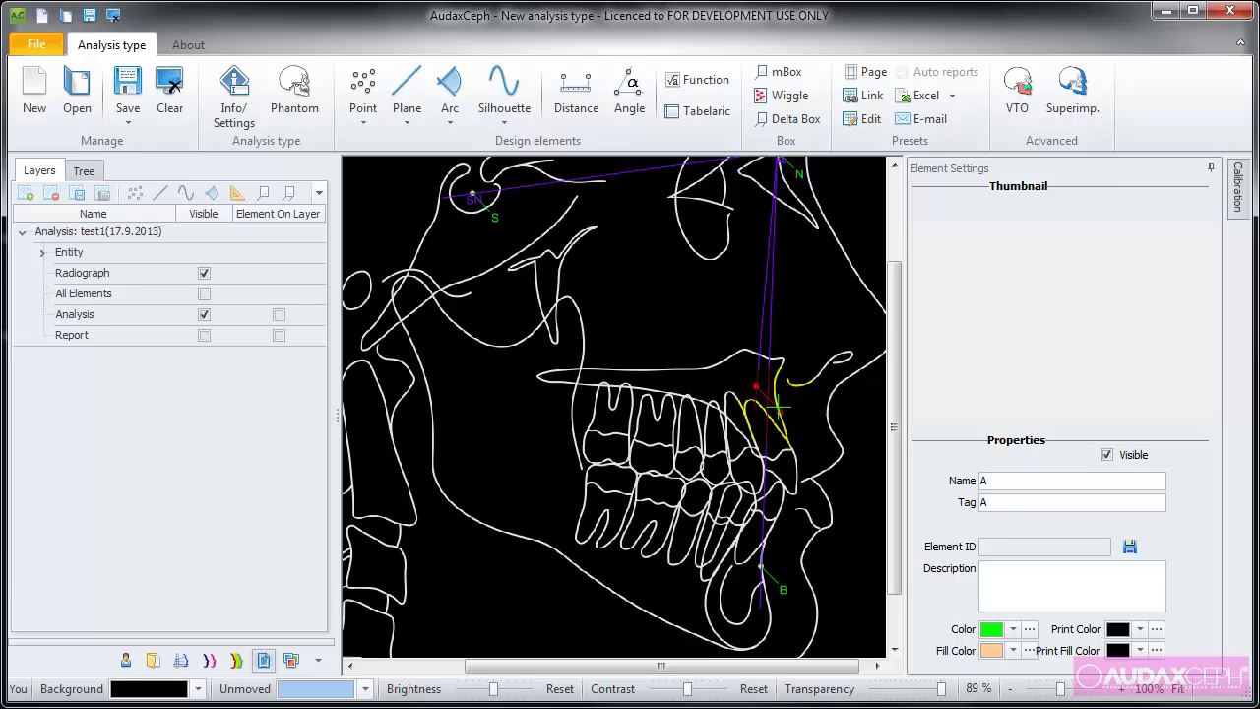
drag(777, 404, 800, 408)
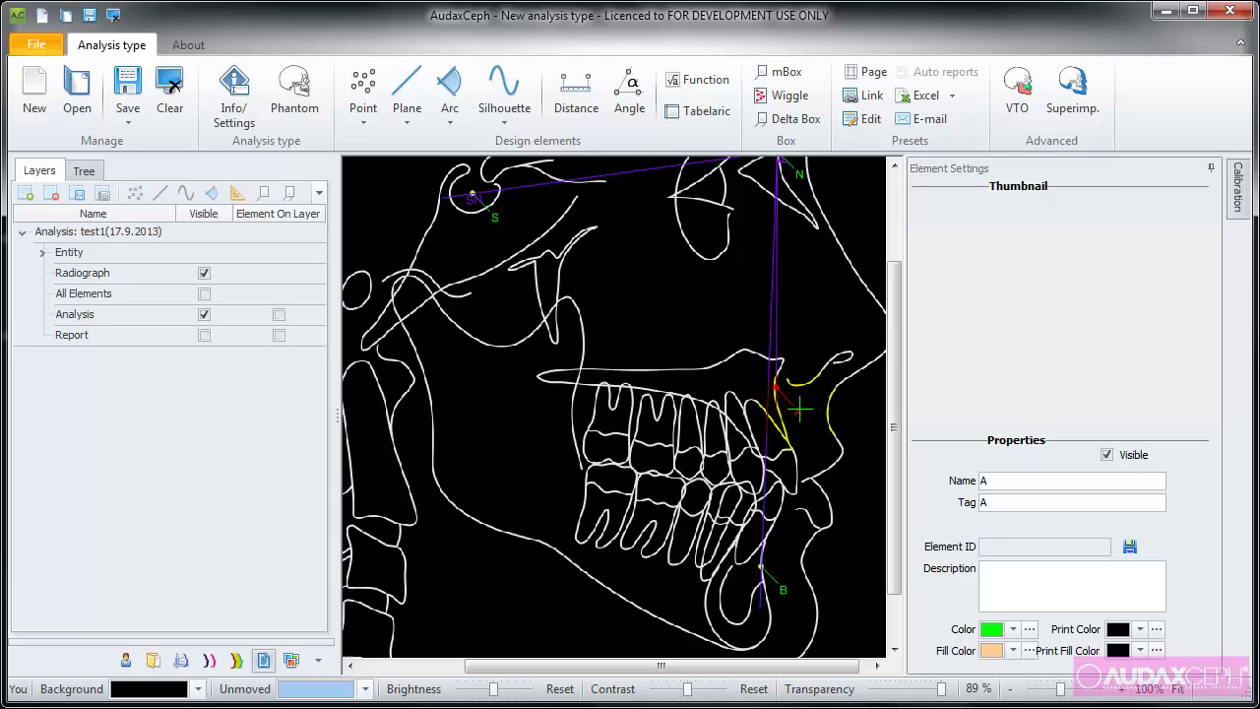
click(799, 408)
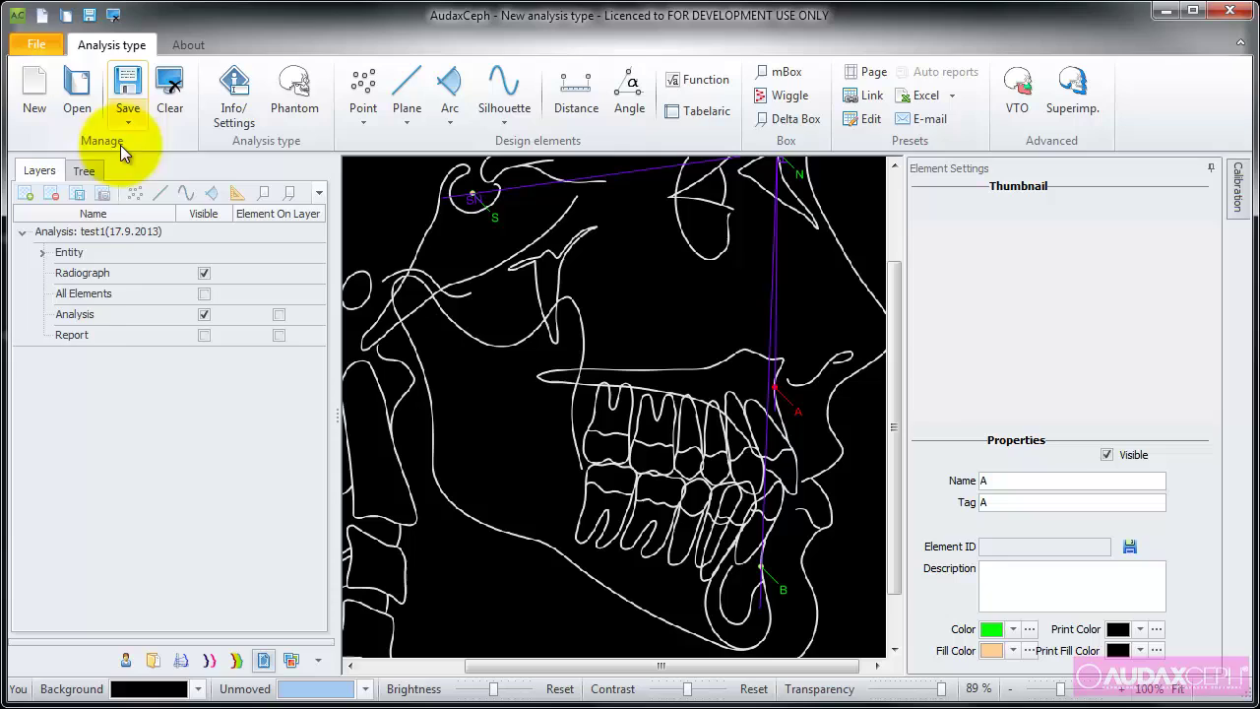
click(83, 171)
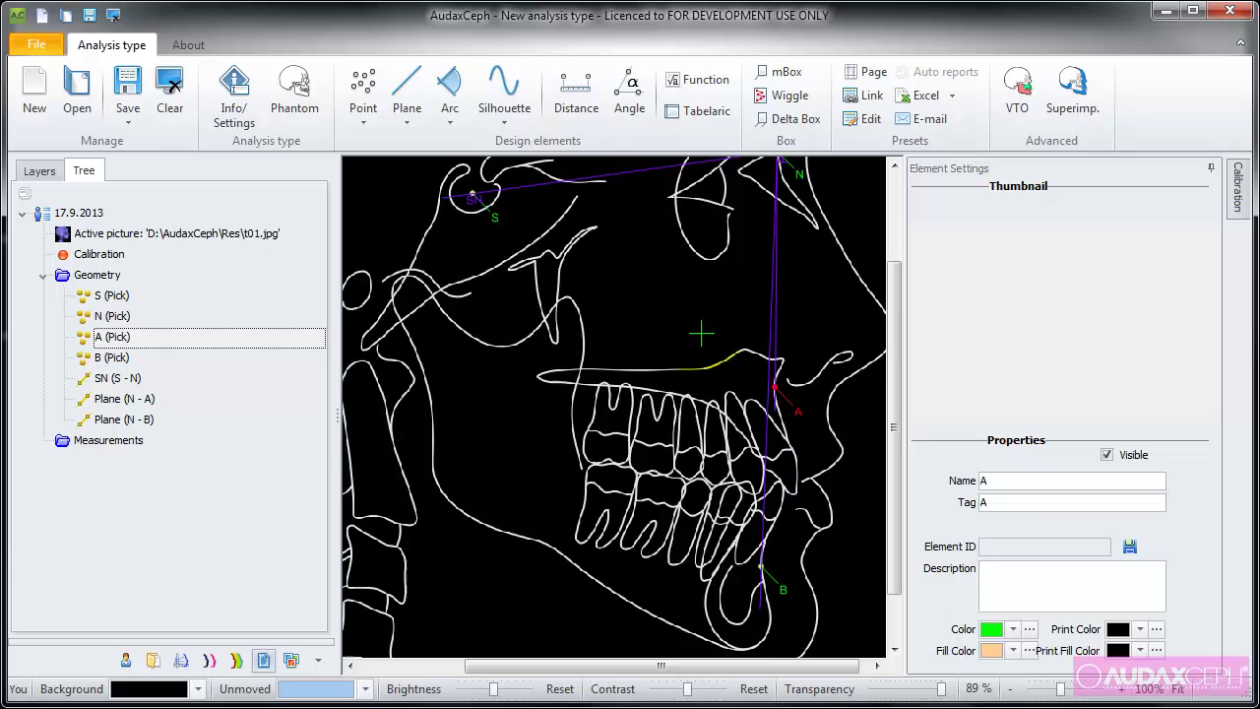
click(1210, 168)
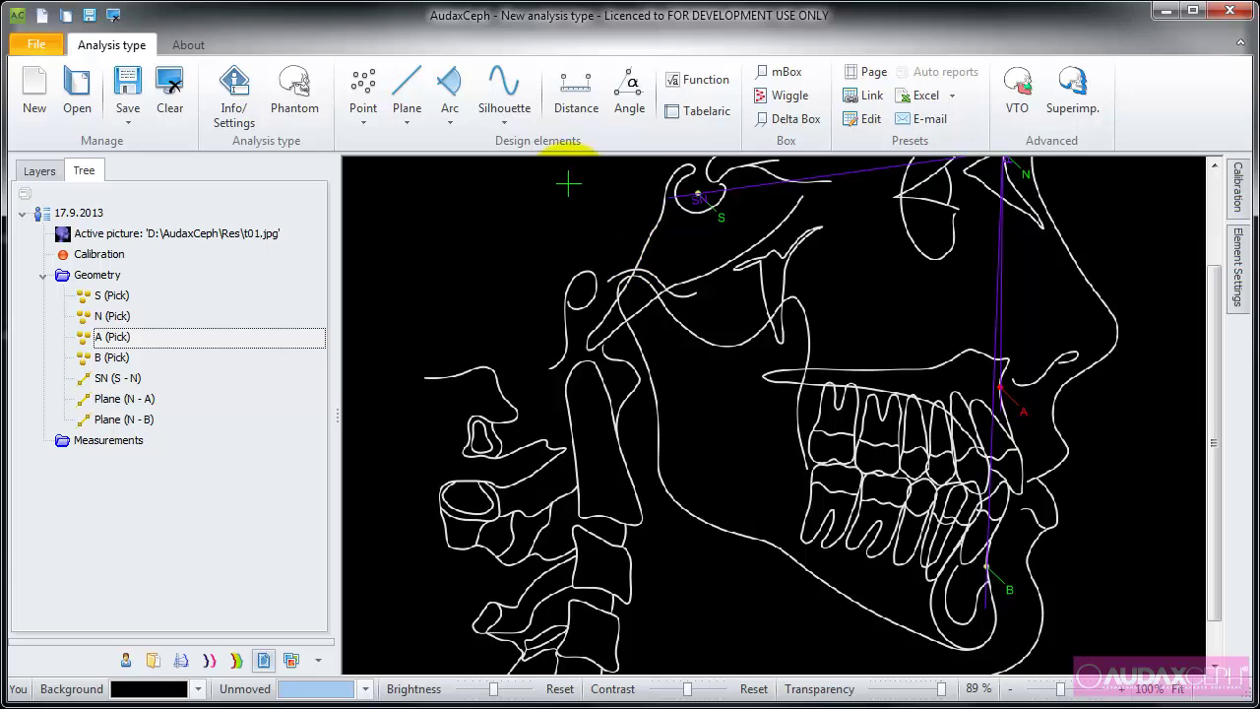
Step: Measure the angle between SN and the N–A plane and name it SNA (81.56°)
click(629, 97)
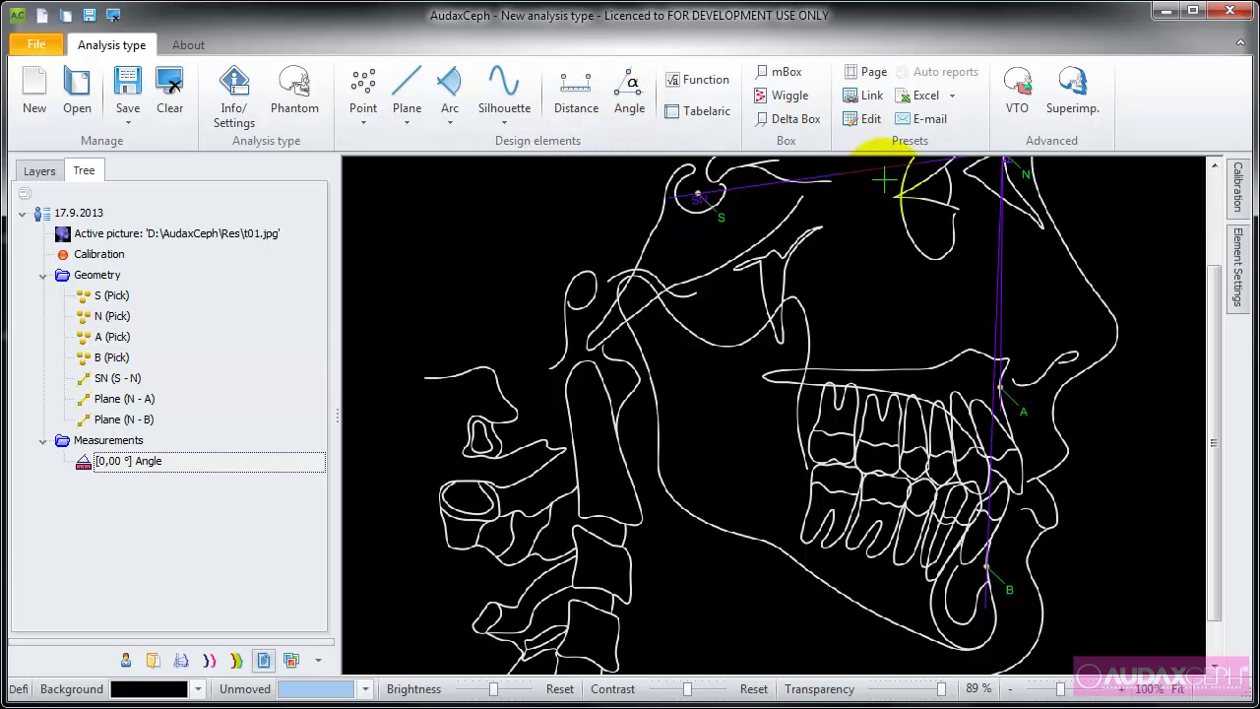
click(884, 180)
click(1001, 293)
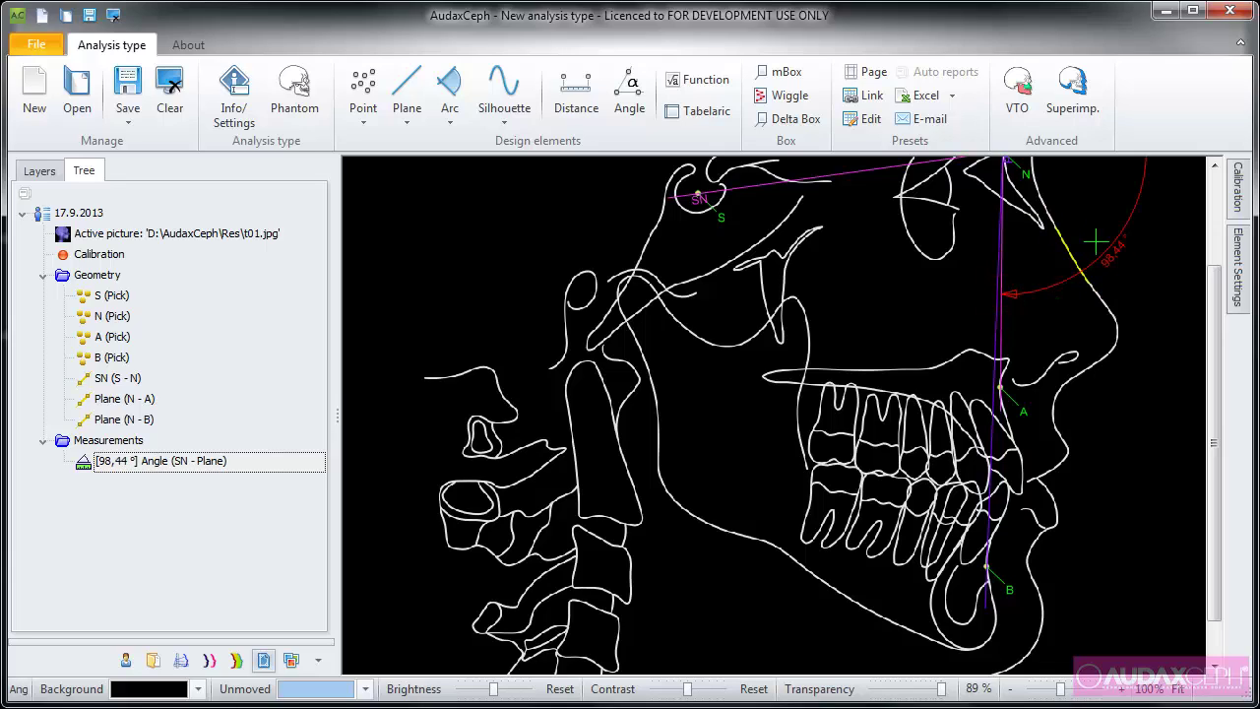
click(901, 258)
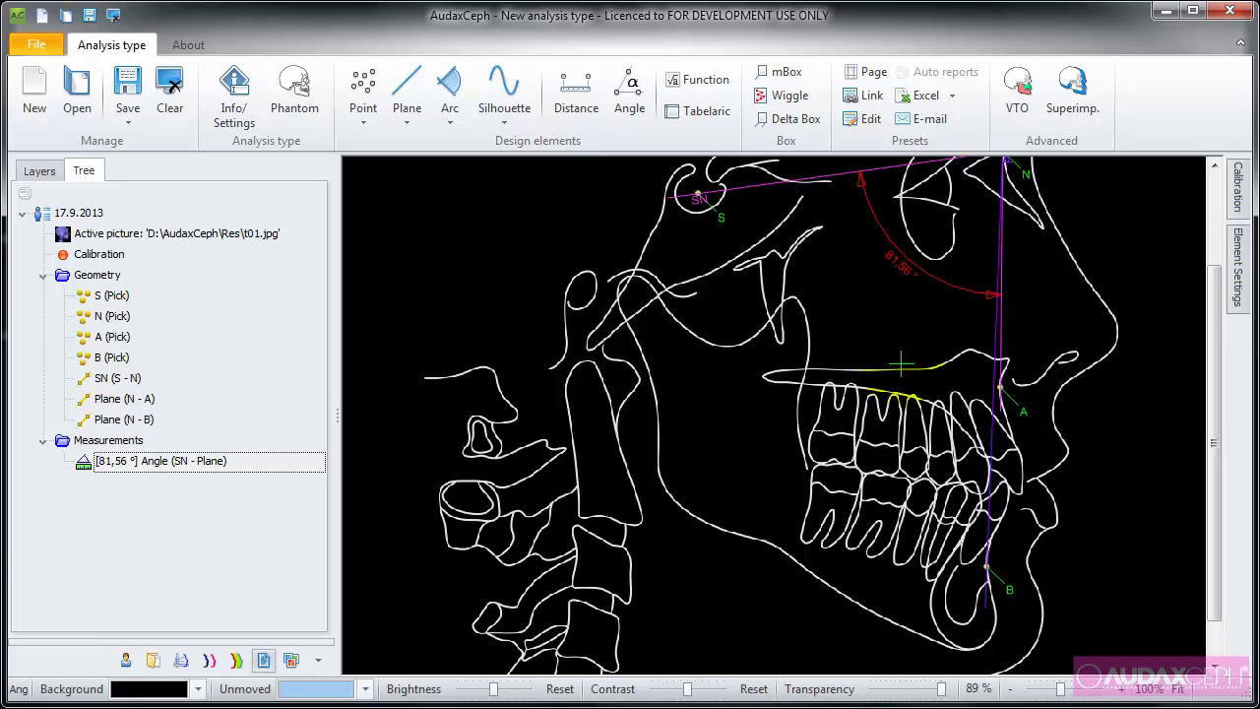
click(1236, 271)
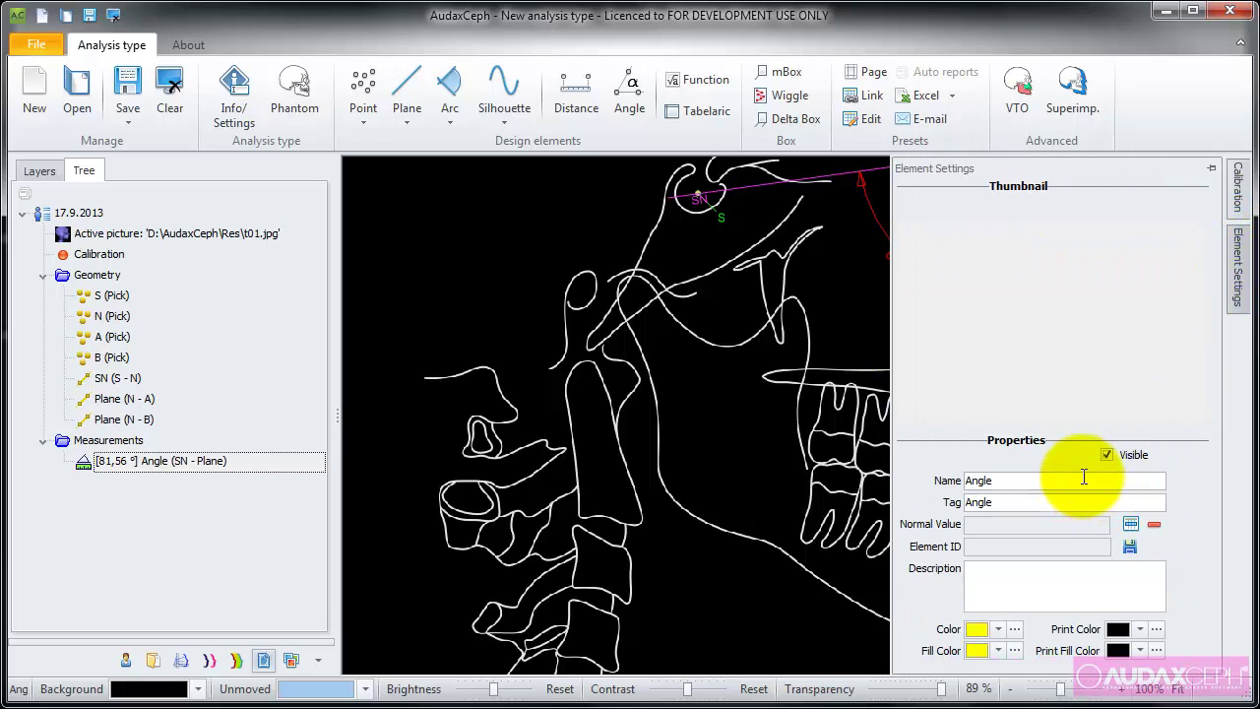
drag(1084, 479, 962, 481)
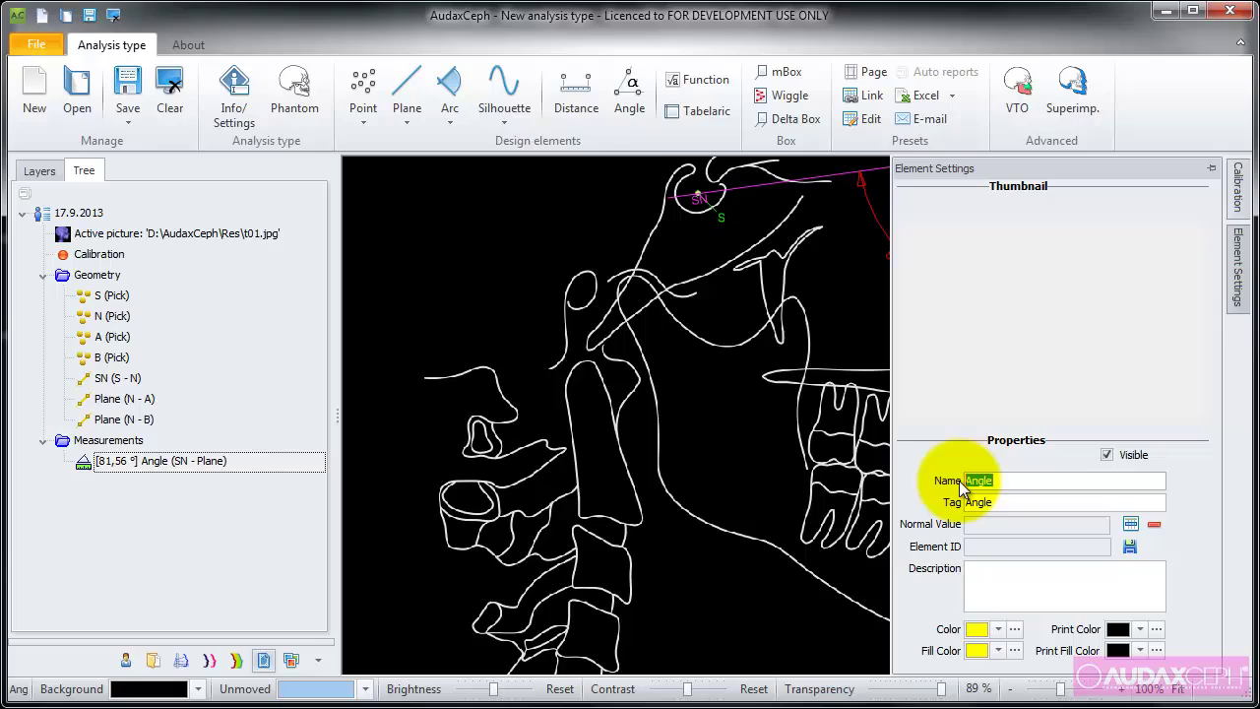
text(SN)
text(A)
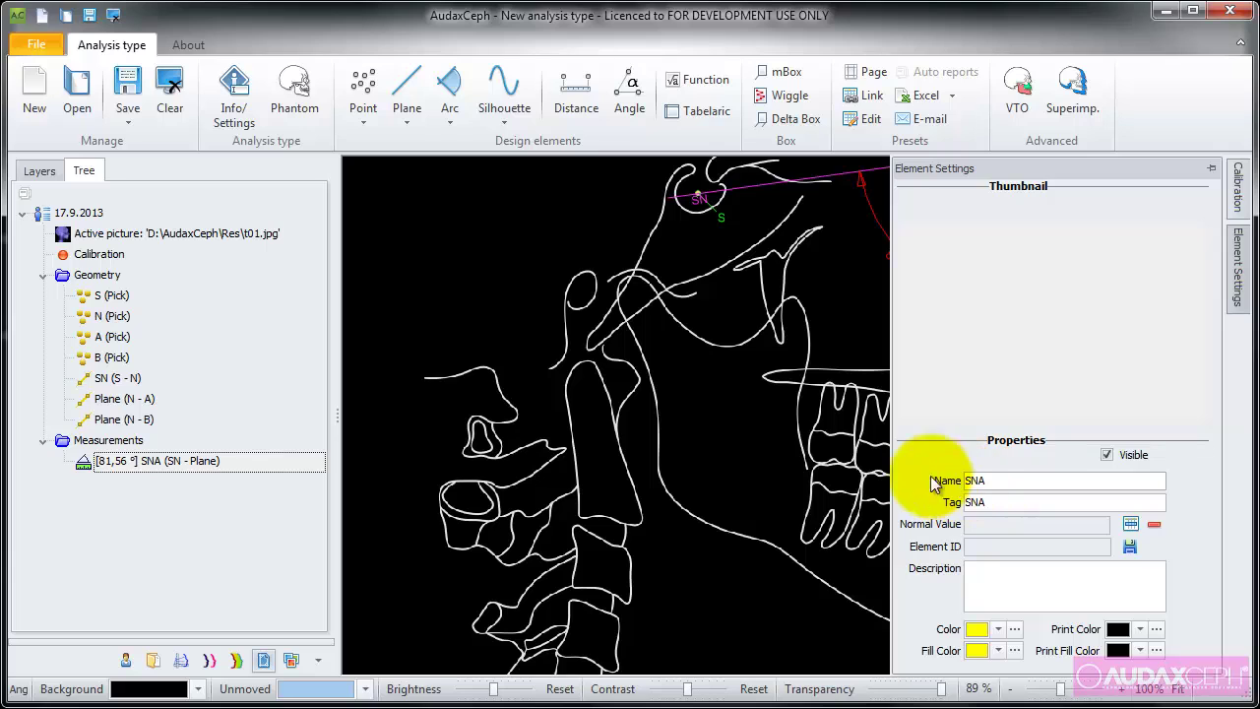
Step: Measure the angle between SN and the N–B plane and name it SNB (79.82°)
click(630, 89)
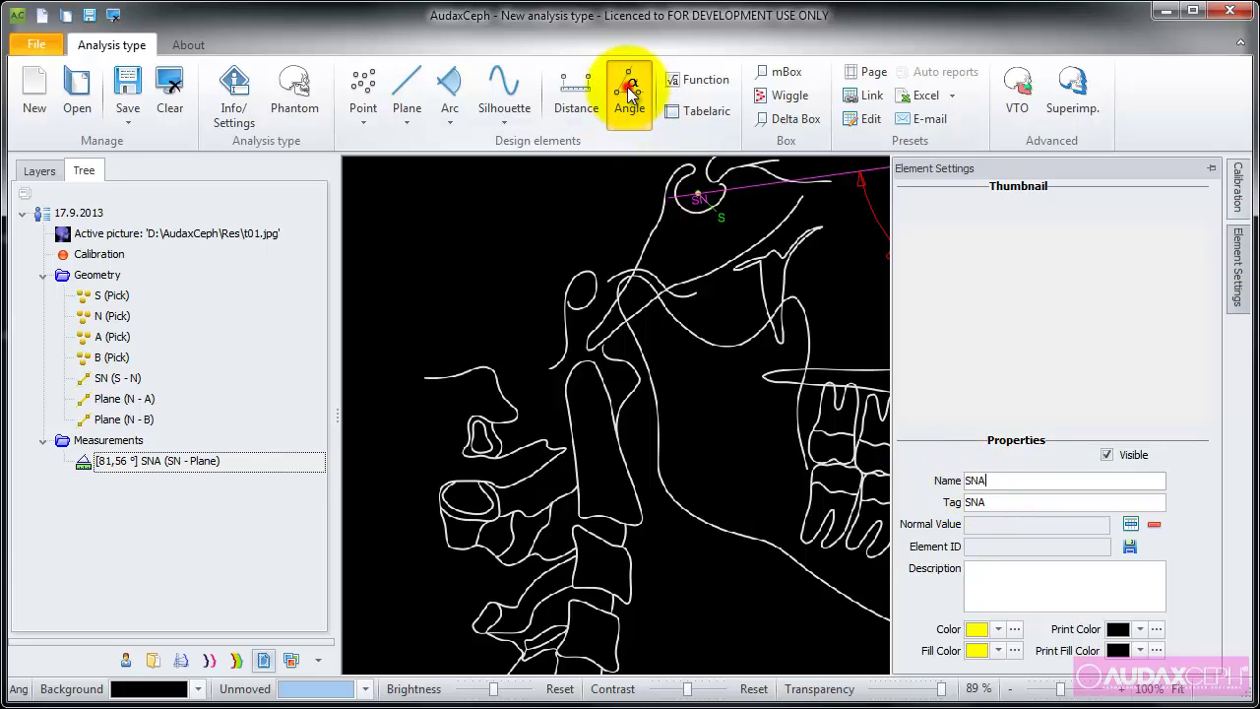
click(787, 180)
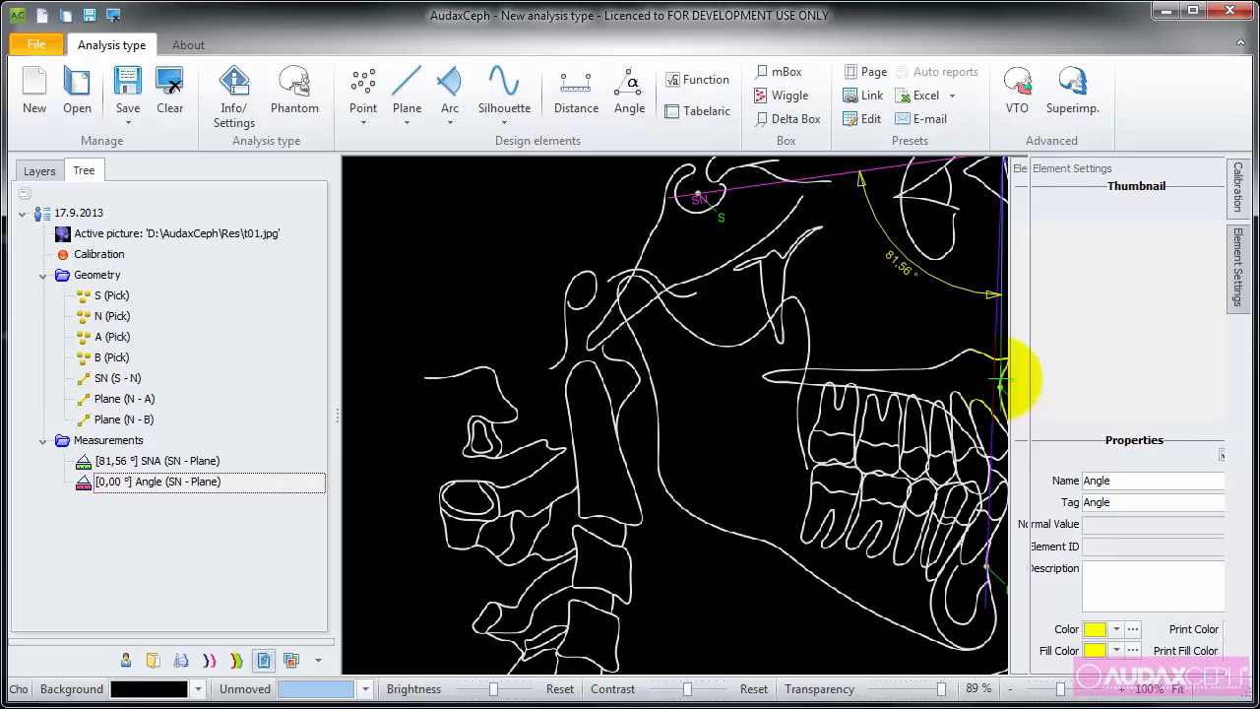
click(994, 426)
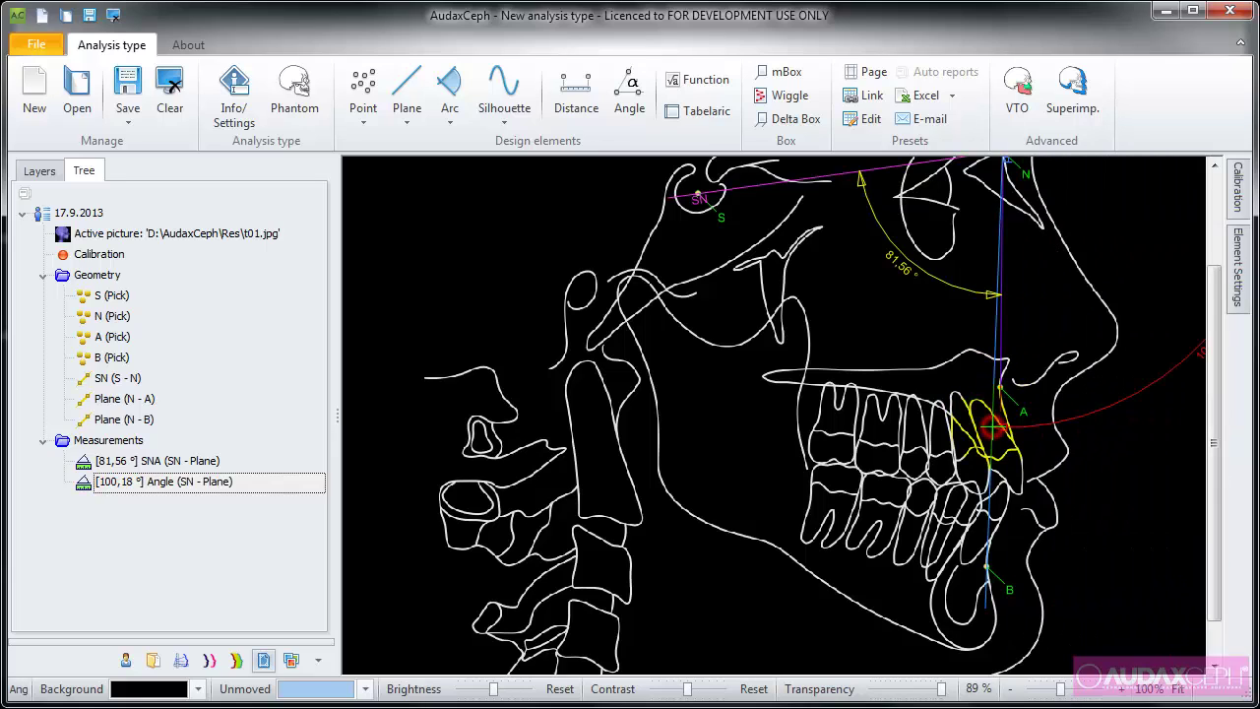
click(863, 372)
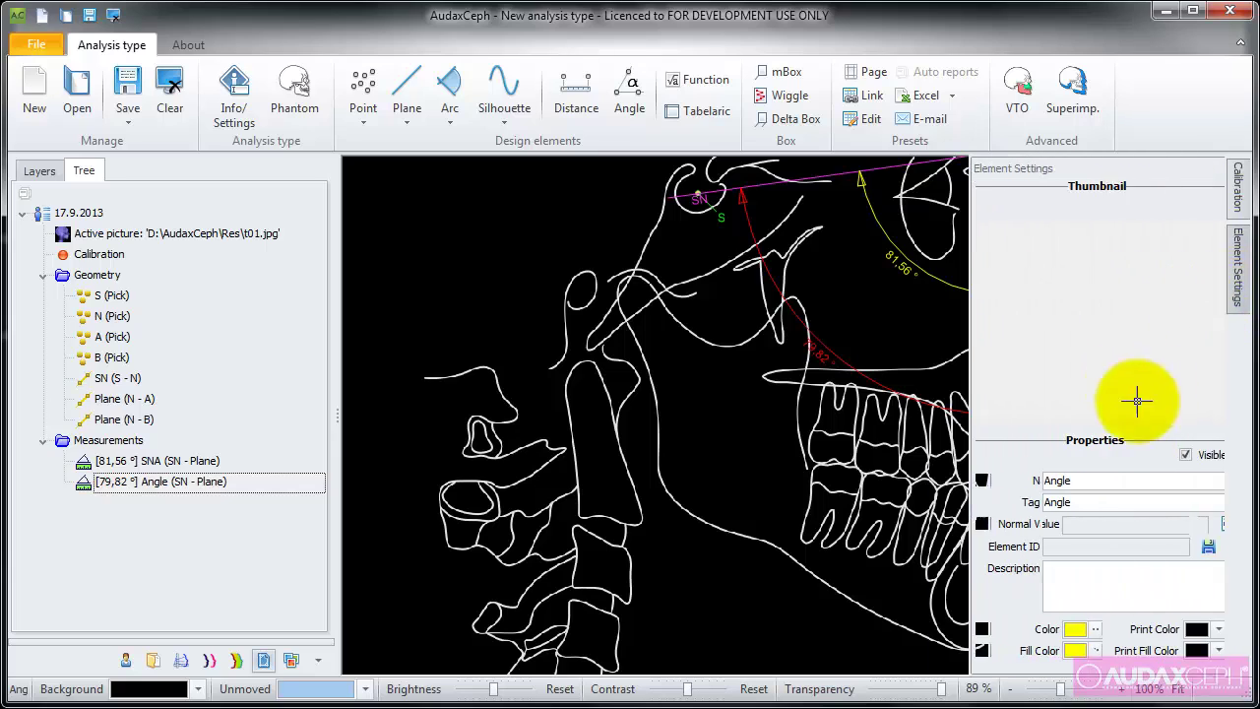
drag(1053, 483, 943, 482)
text(S)
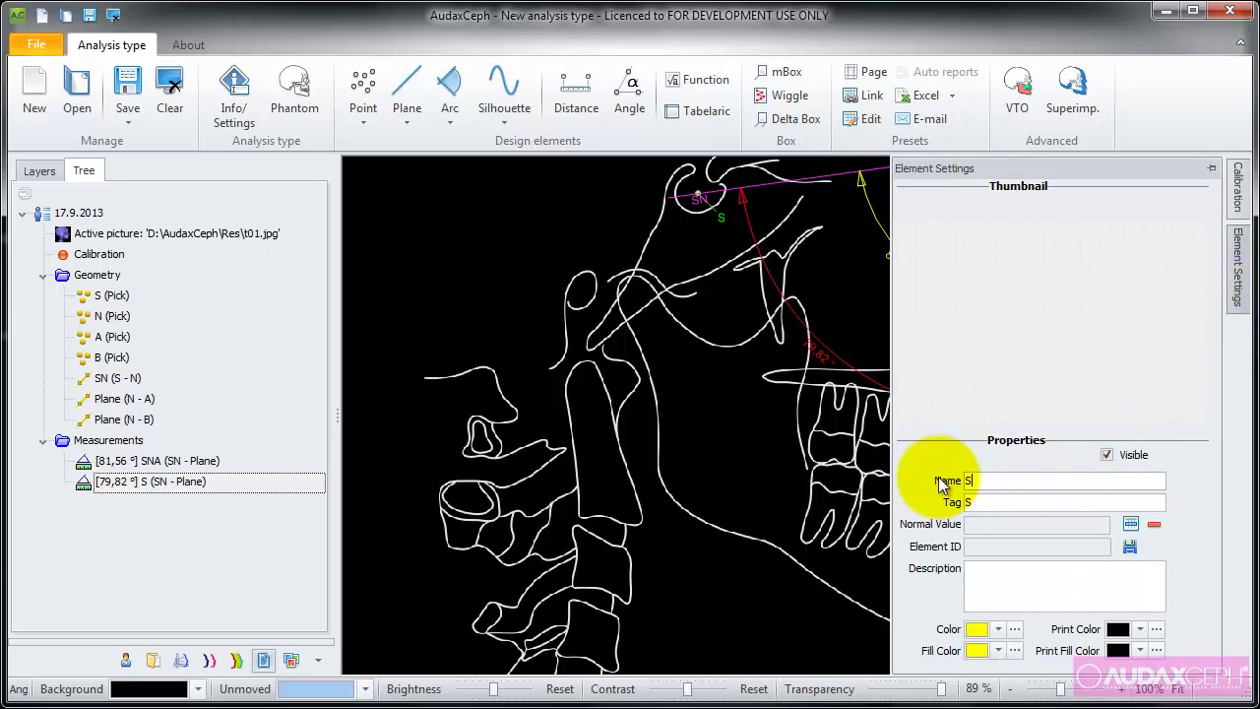
text(NB)
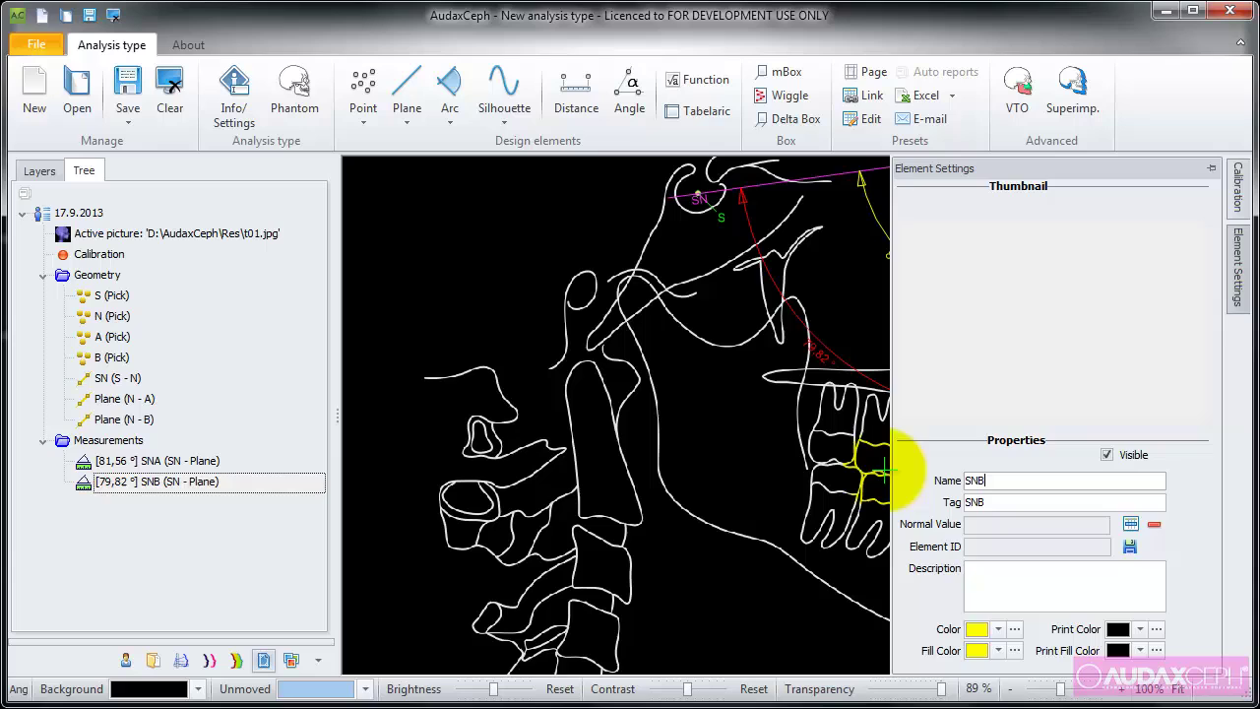
click(701, 463)
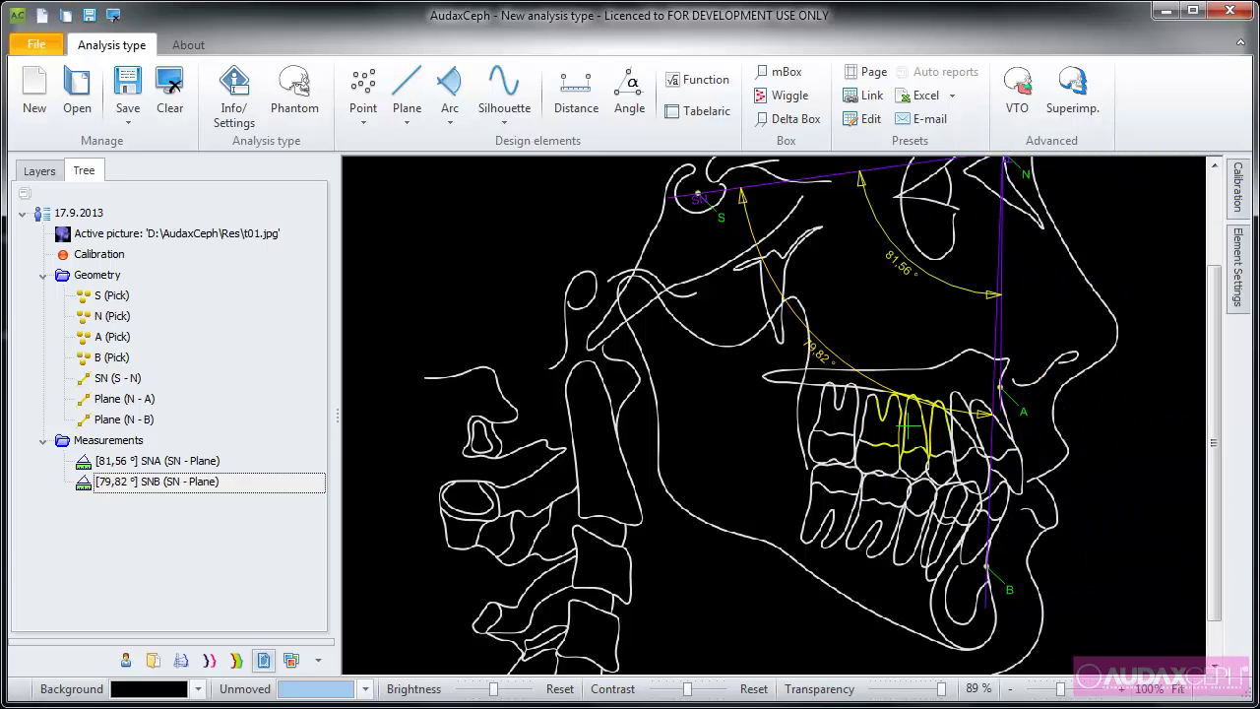
Step: Add an ANB calculated value of SNA minus SNB in degrees, reading 1.74°
click(706, 79)
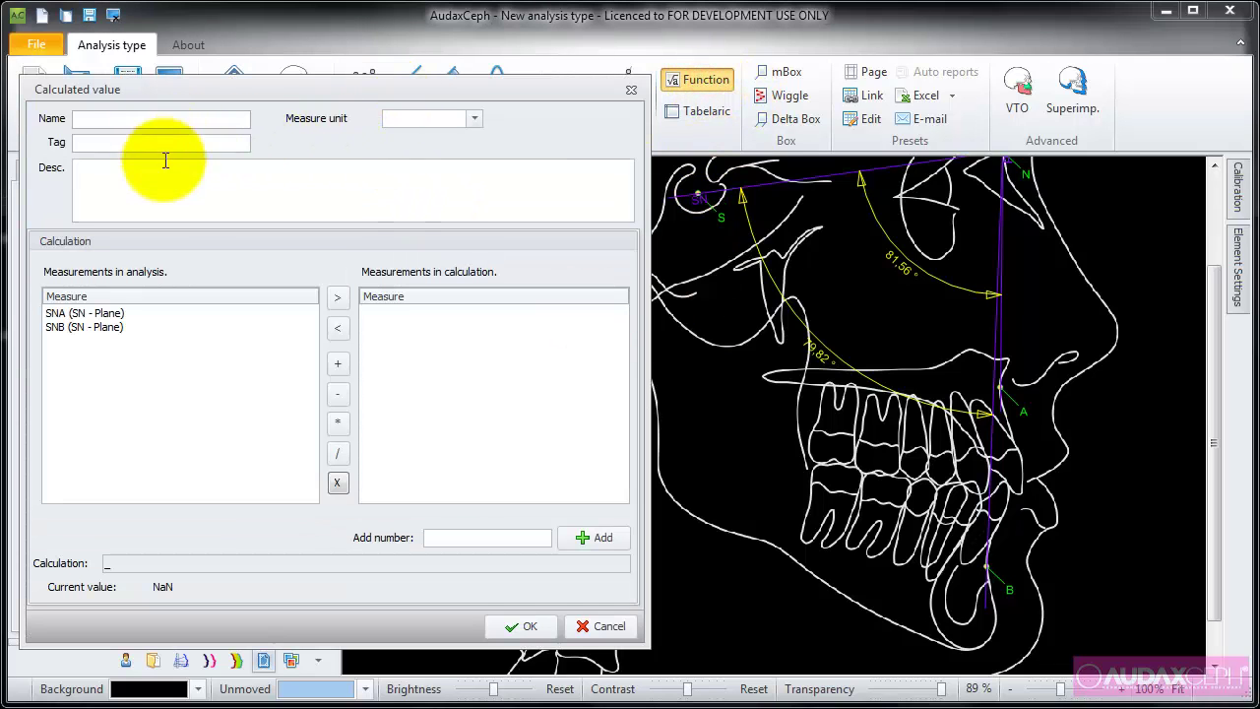
double_click(147, 313)
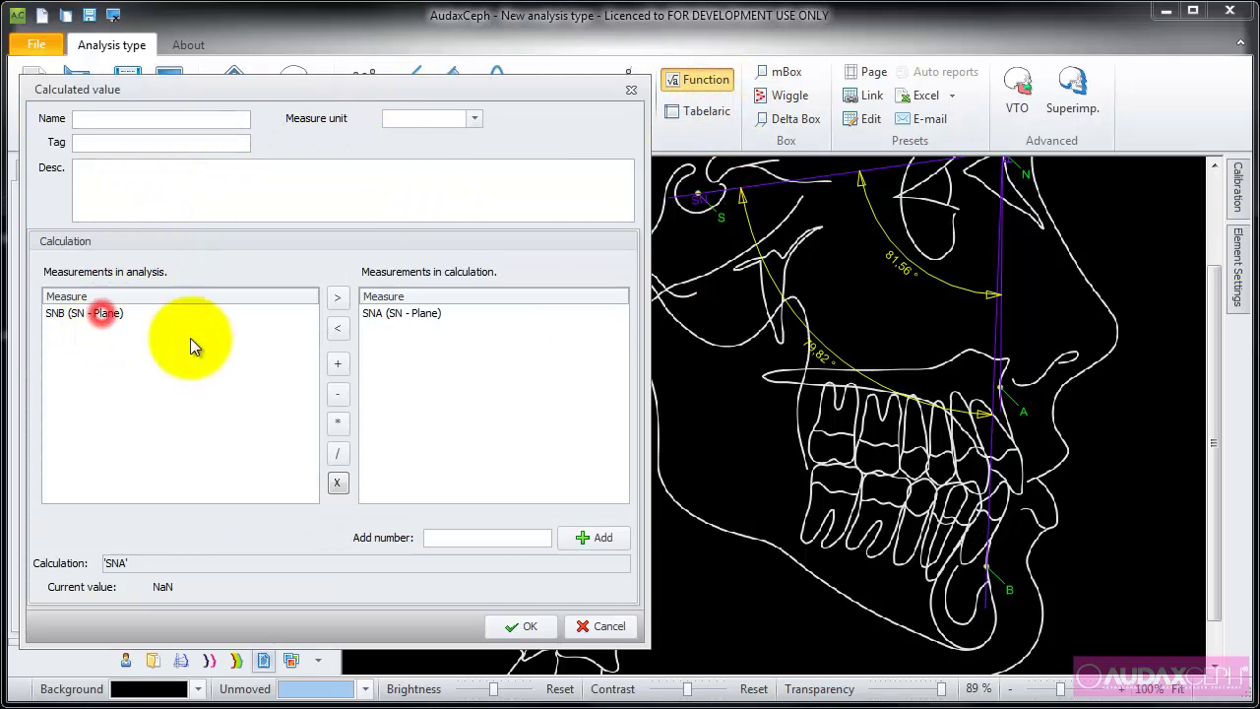
click(338, 394)
double_click(105, 313)
click(147, 118)
text(ANB)
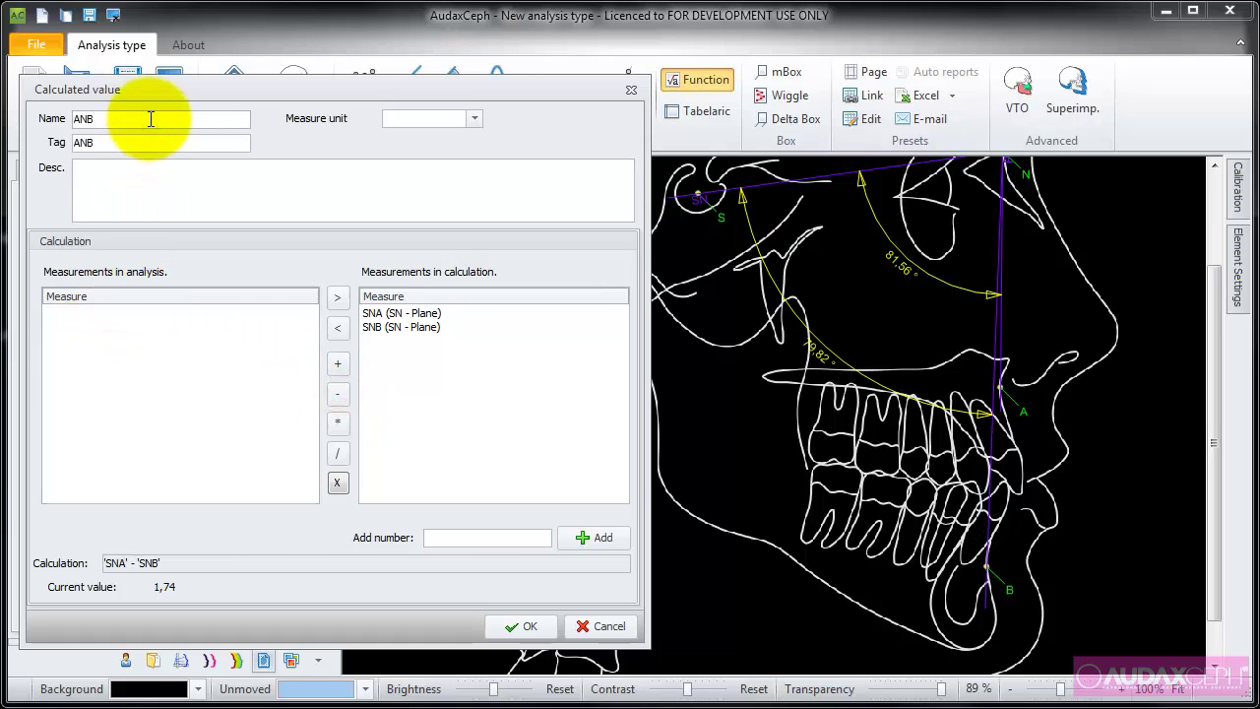
click(474, 118)
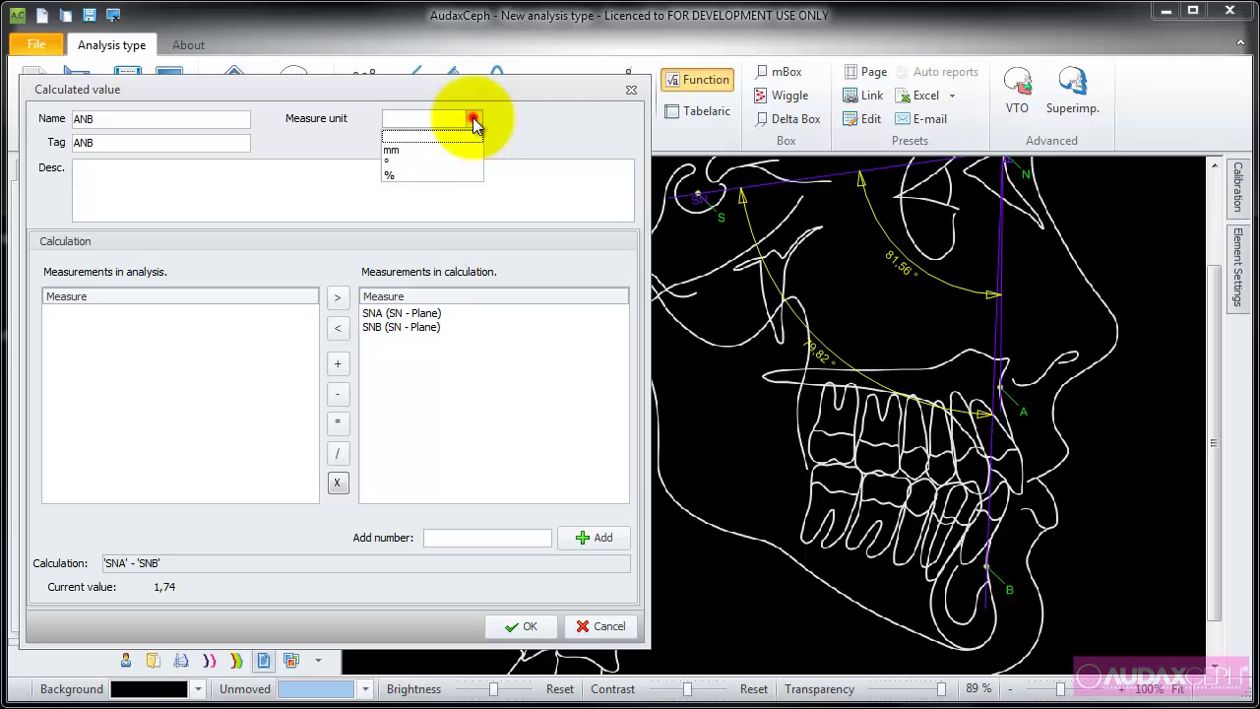
click(438, 164)
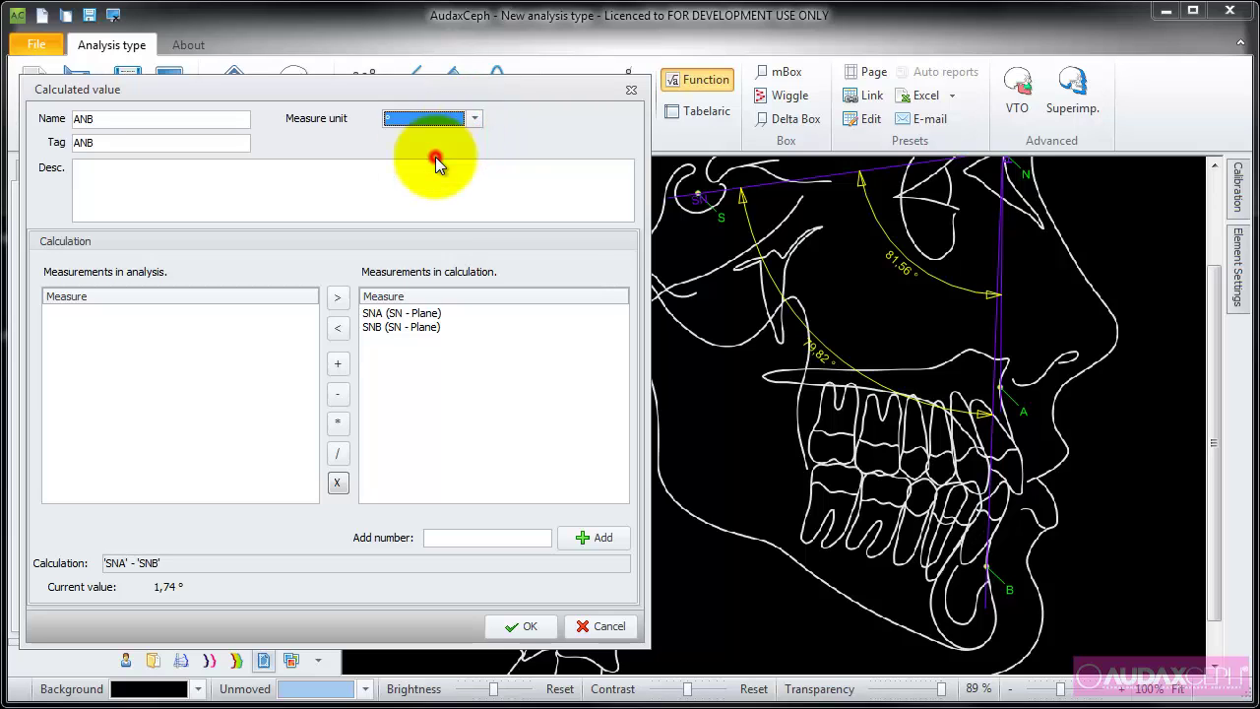
click(530, 626)
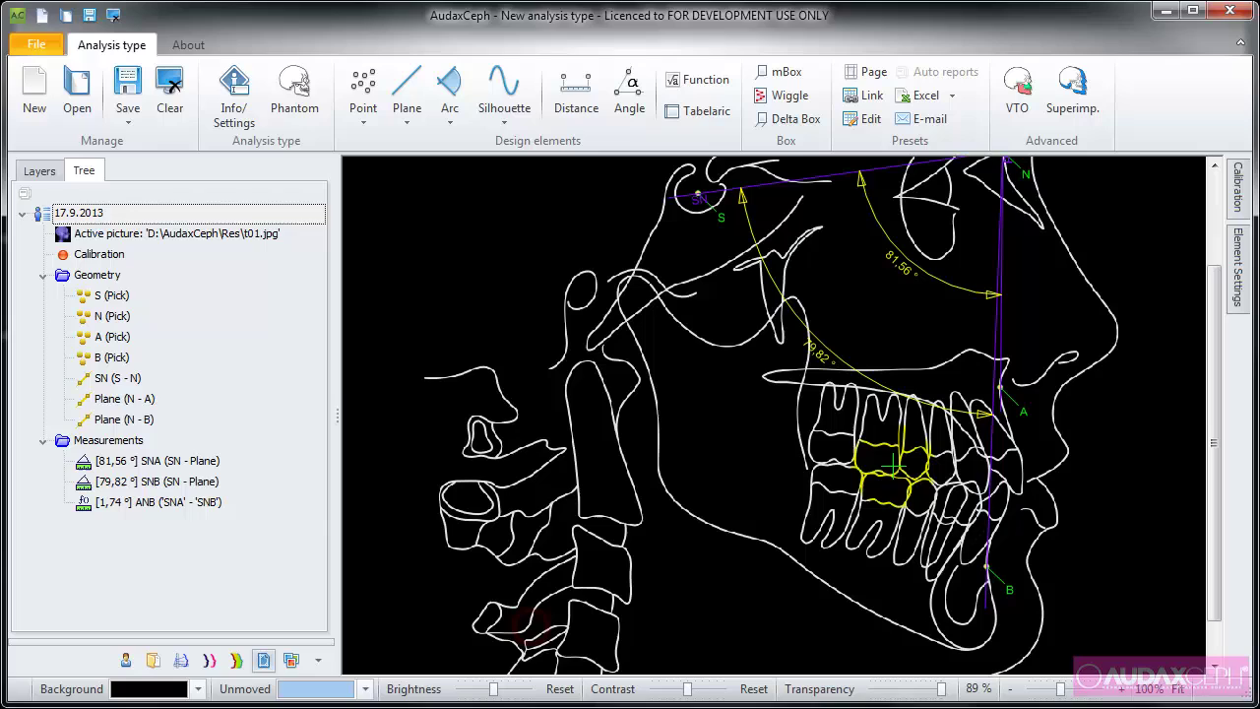
click(179, 463)
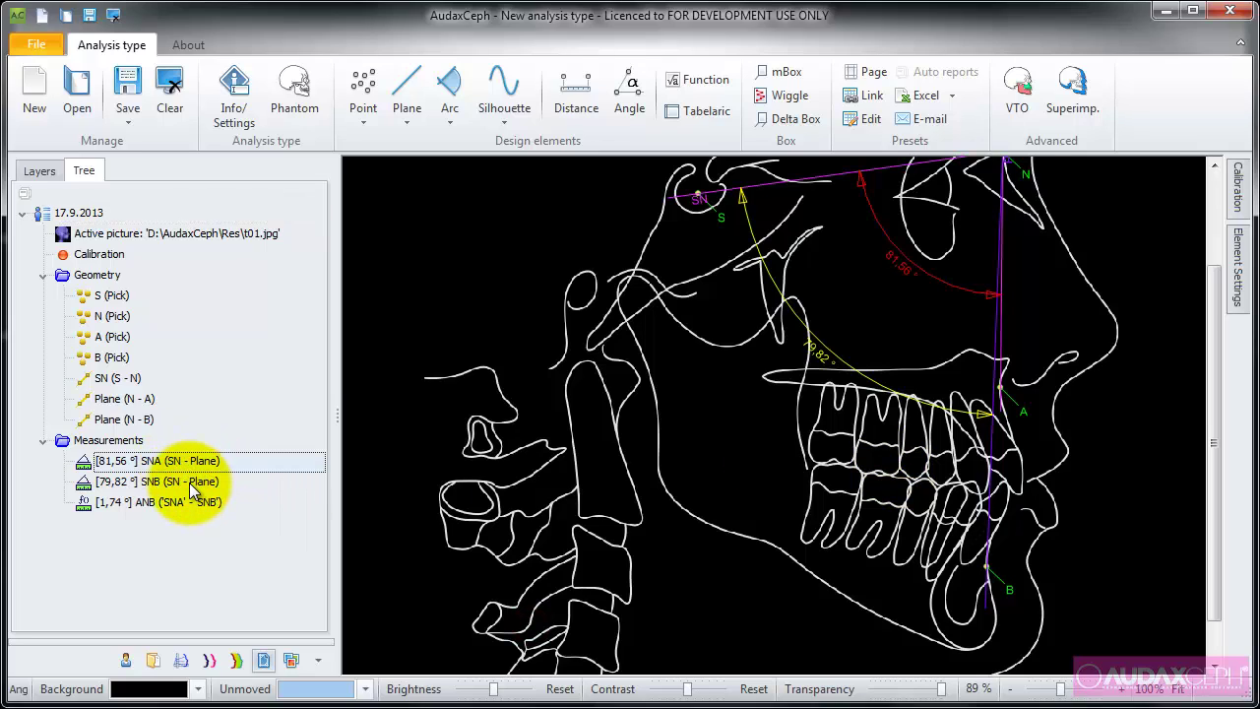
click(192, 484)
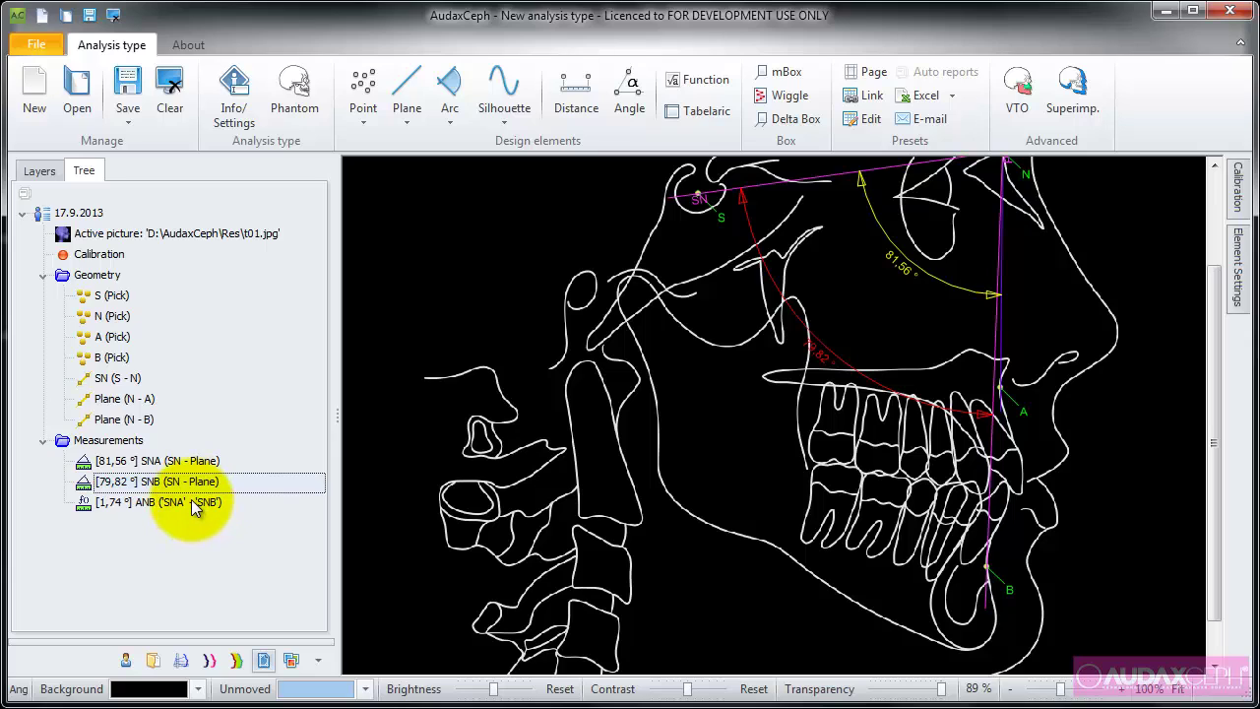
click(191, 503)
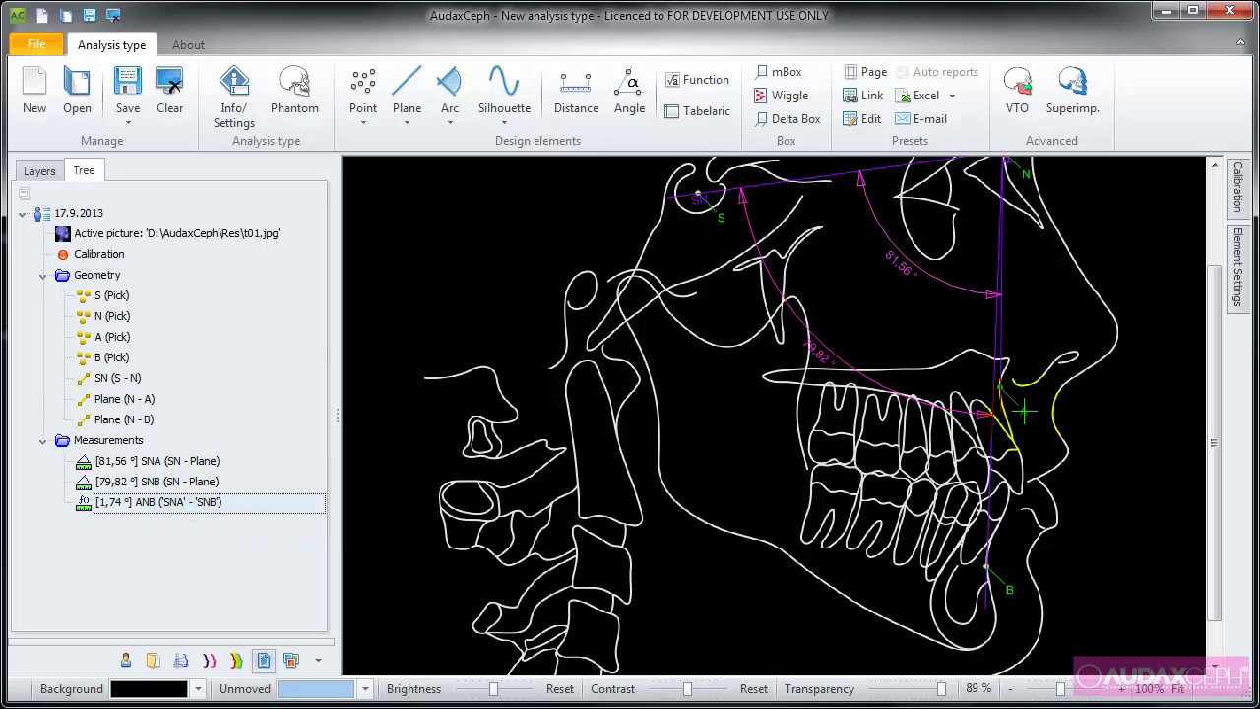
drag(1024, 412, 981, 388)
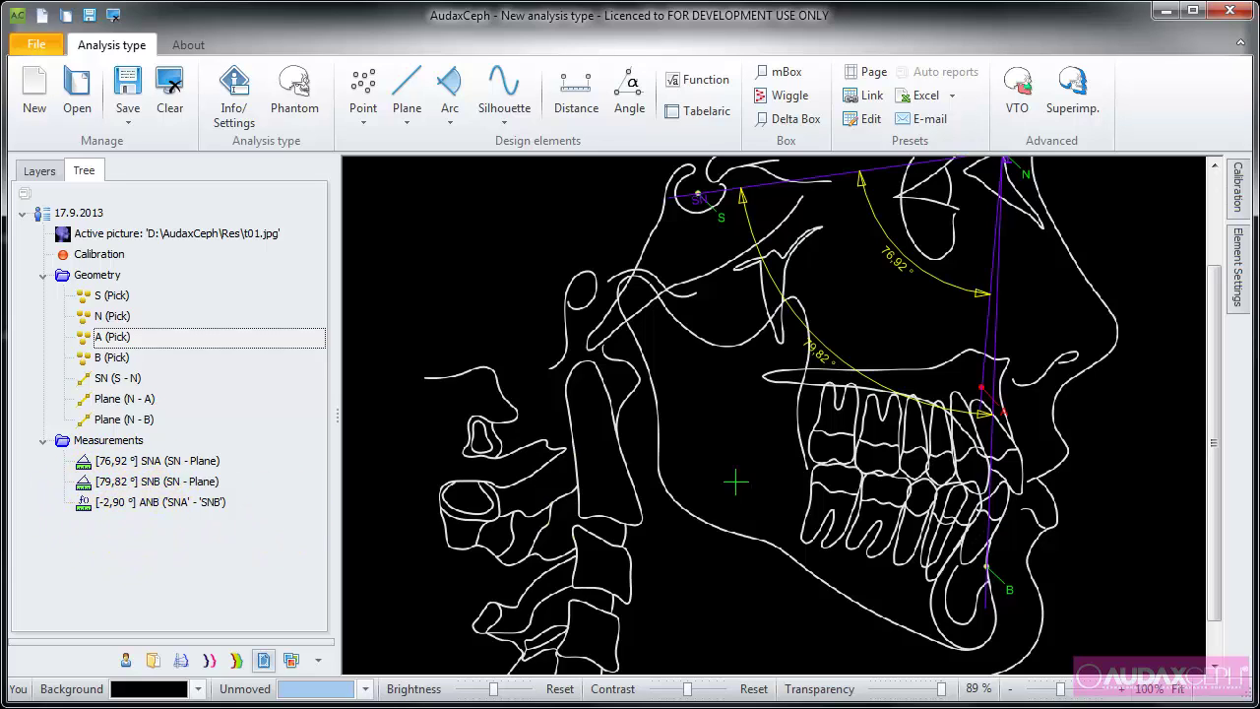
drag(1005, 413, 1025, 414)
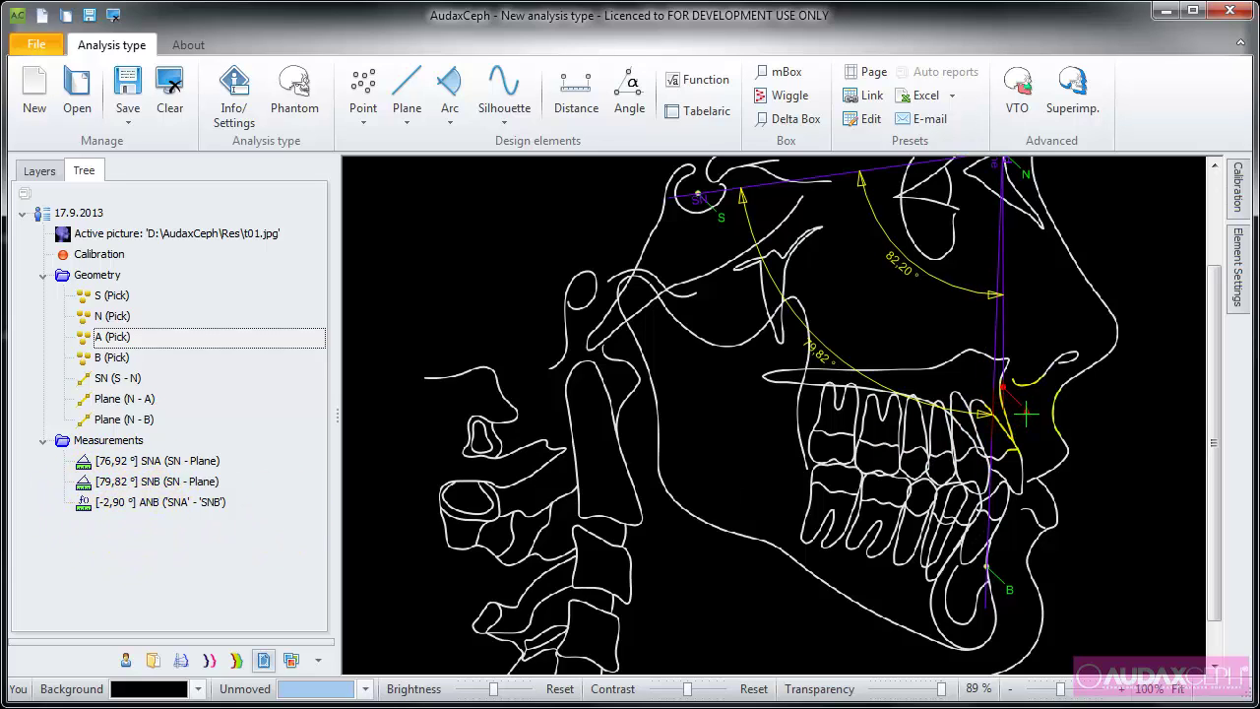
scroll(1088, 436, down, 1)
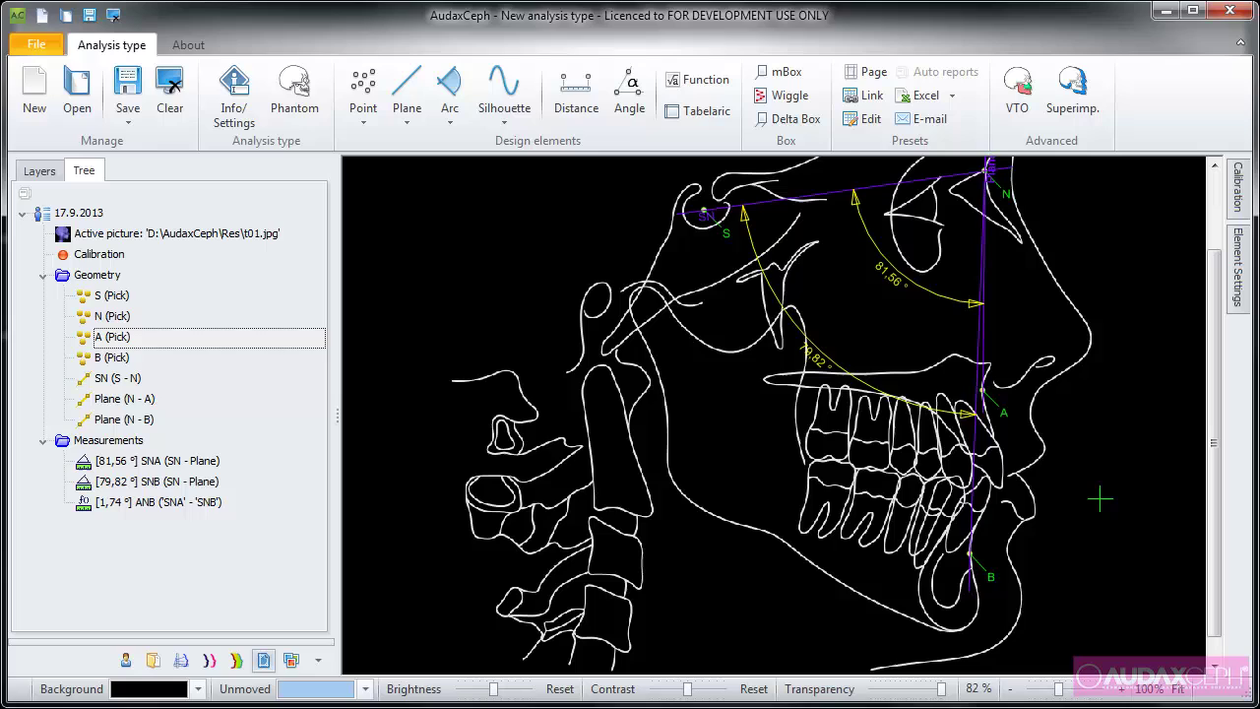
Step: Draw a plane along the occlusion from behind the molars to the front teeth
click(405, 87)
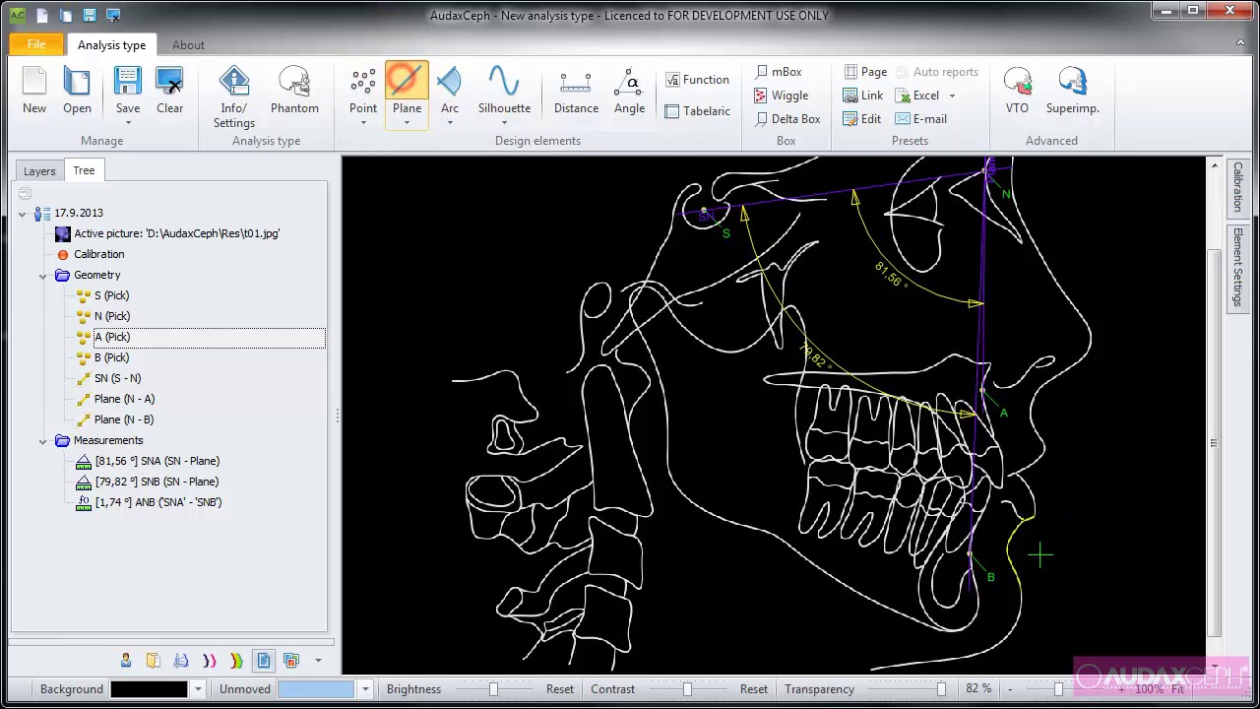
click(992, 483)
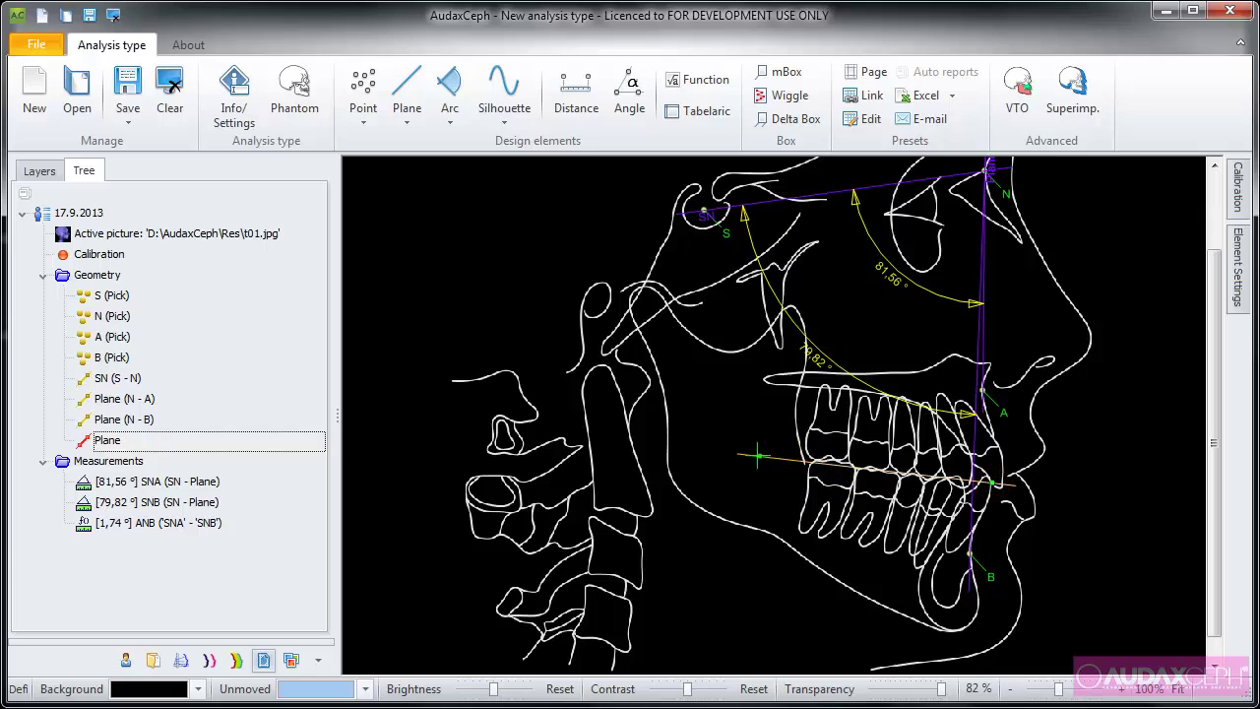
click(703, 450)
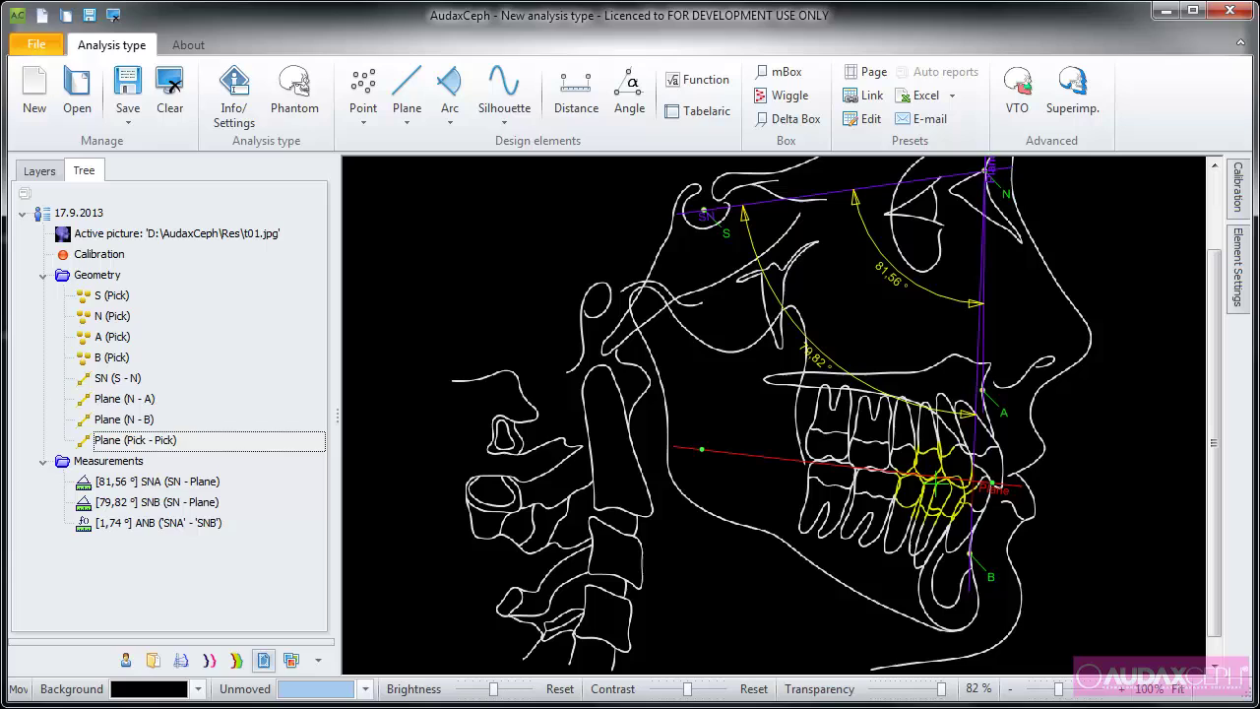
Step: Add a plane perpendicular to the occlusal plane passing through point S
click(406, 119)
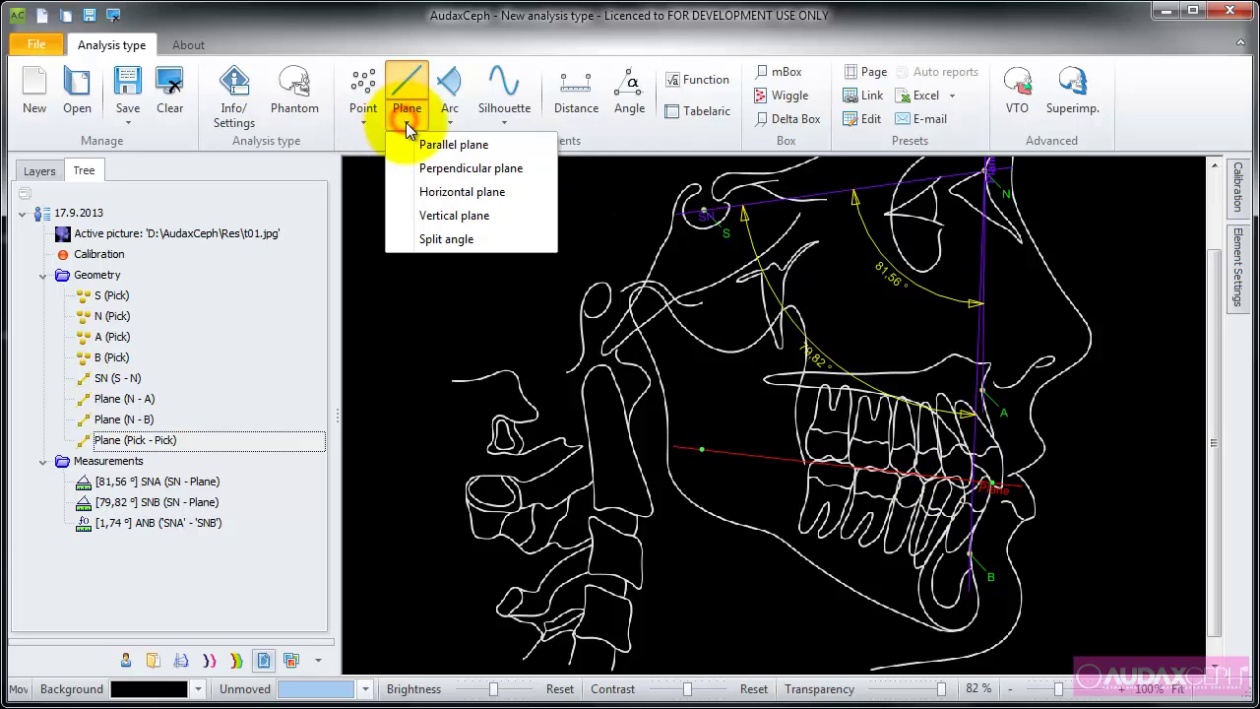
click(445, 169)
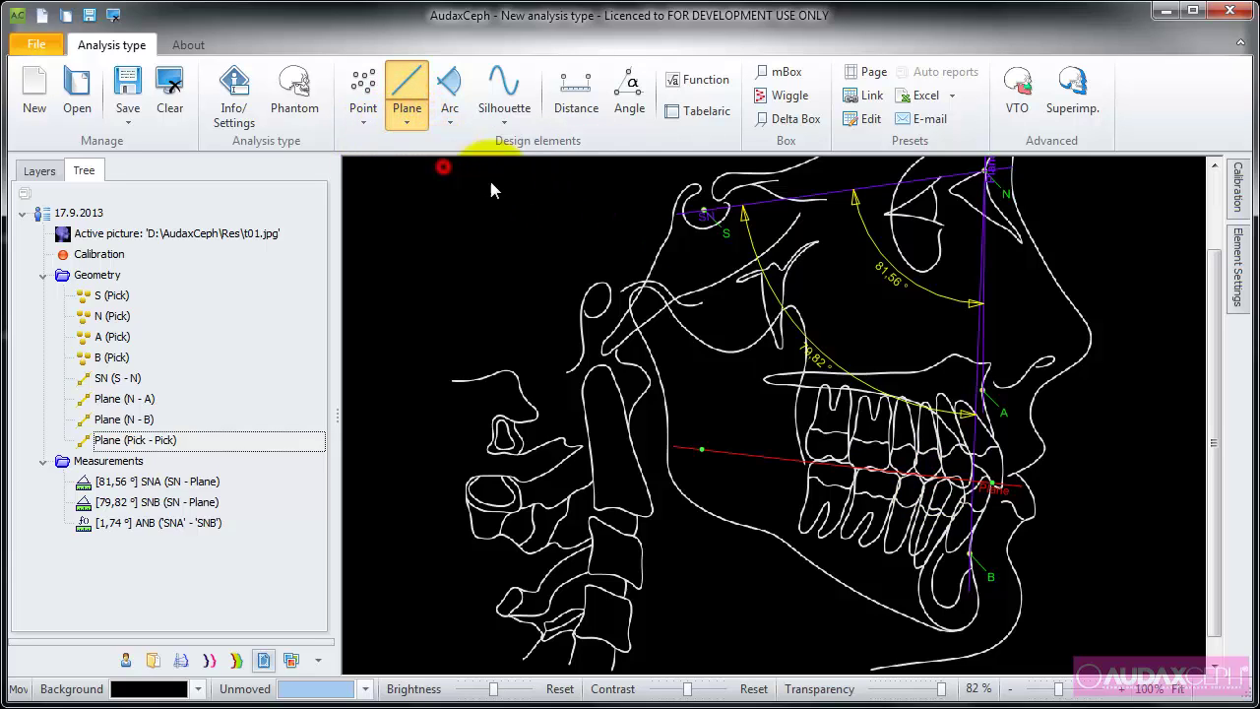
click(759, 459)
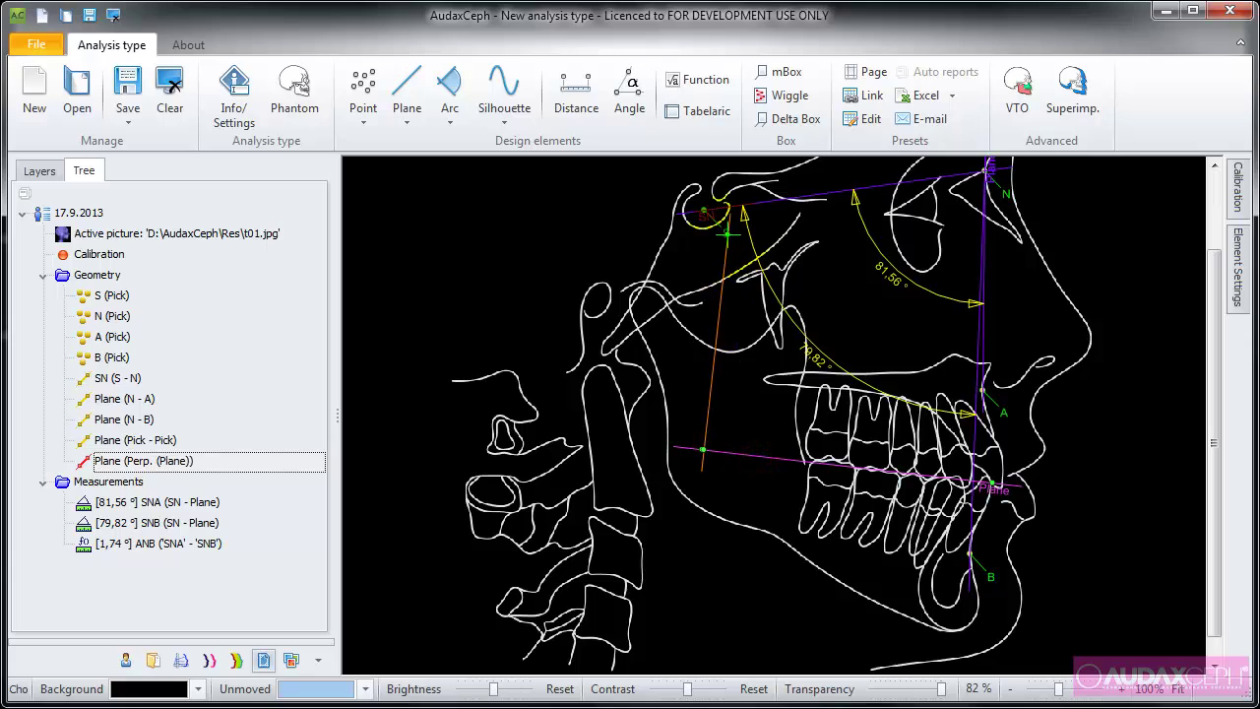
click(726, 223)
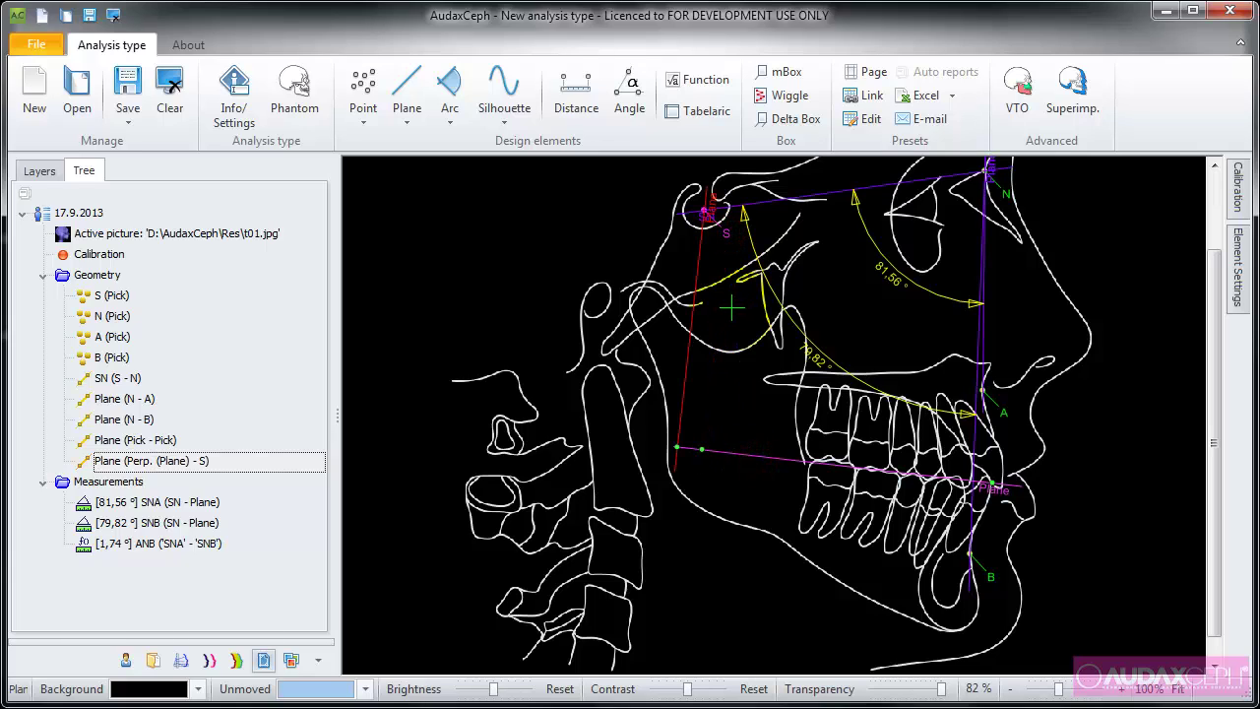
Step: Measure the distance from point A to the perpendicular plane and name it wa
click(588, 109)
click(1005, 412)
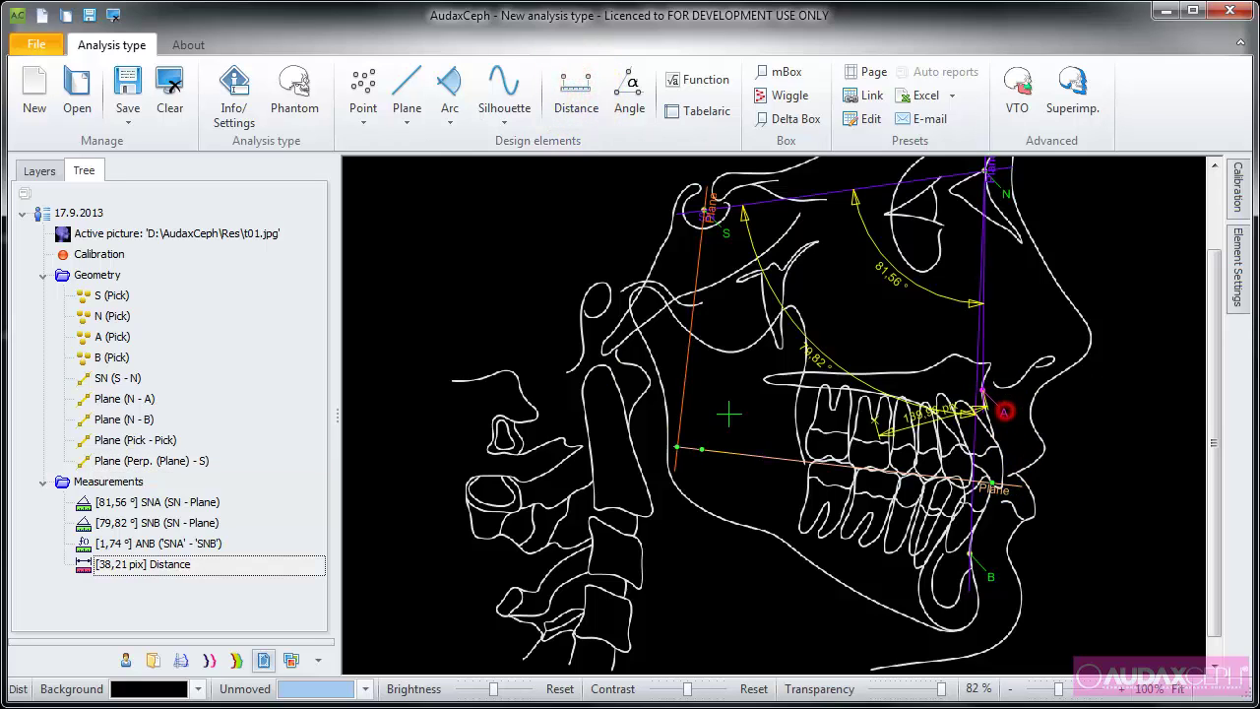
click(687, 367)
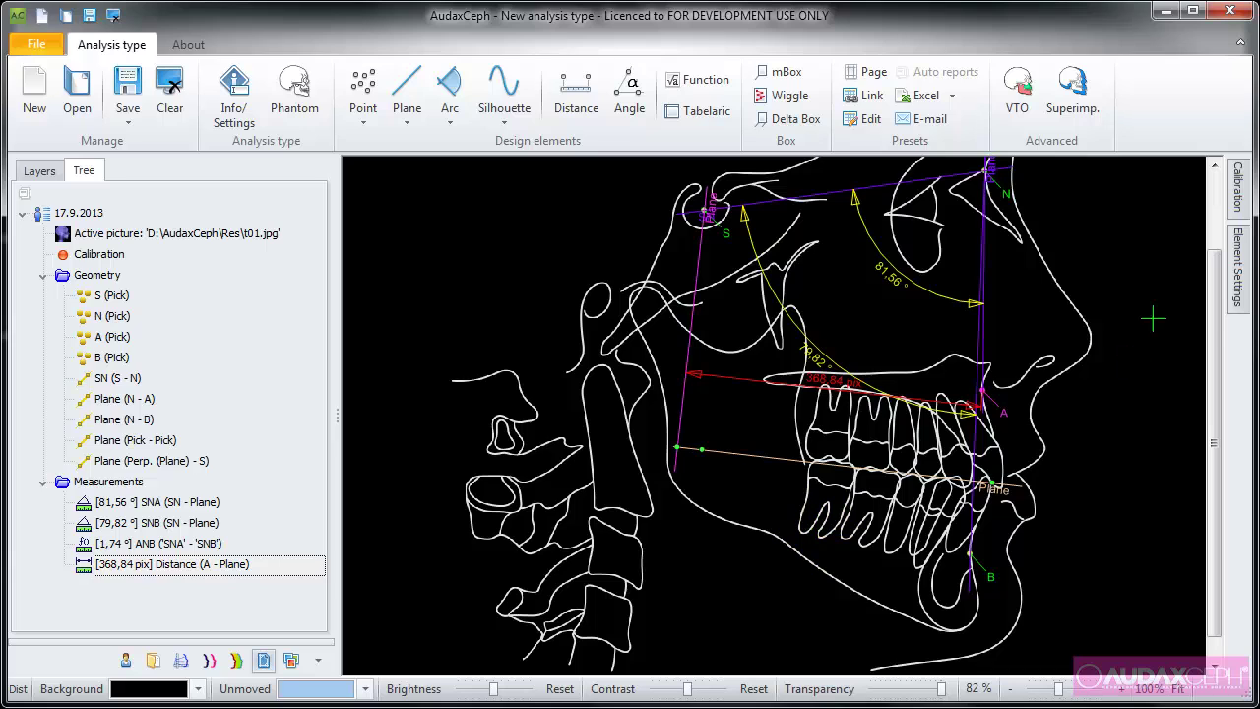
click(1238, 266)
click(1076, 483)
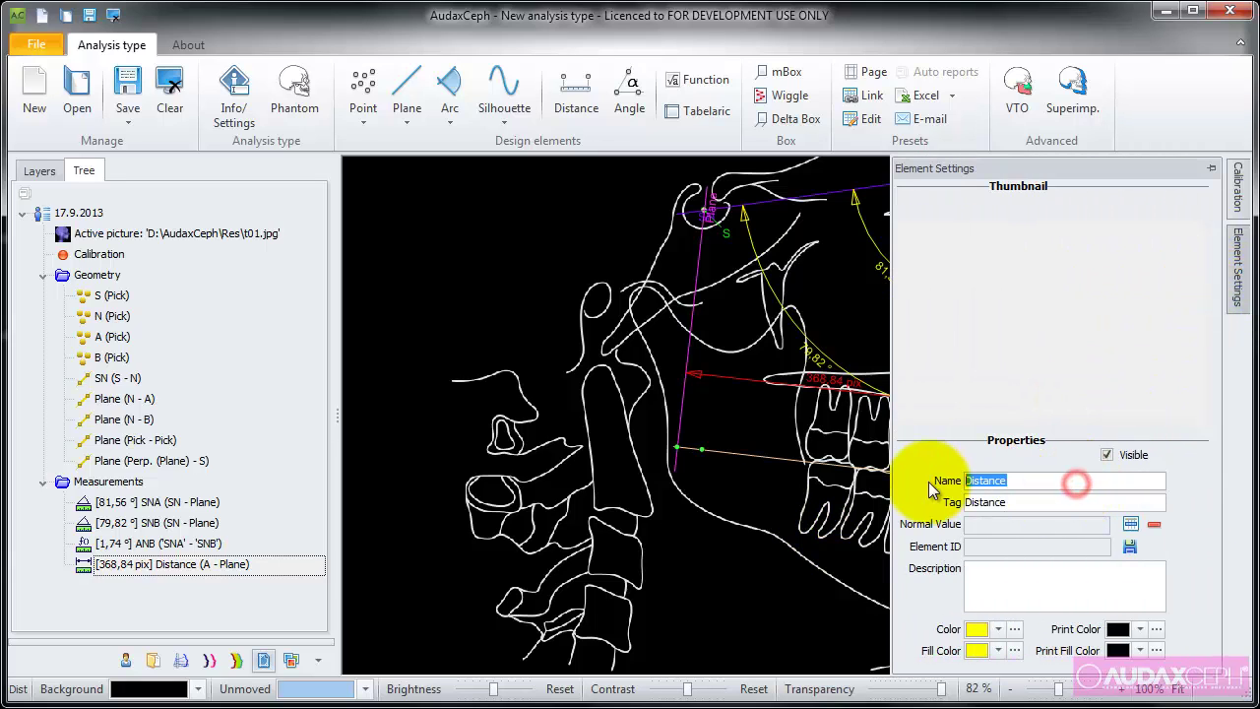
text(wa)
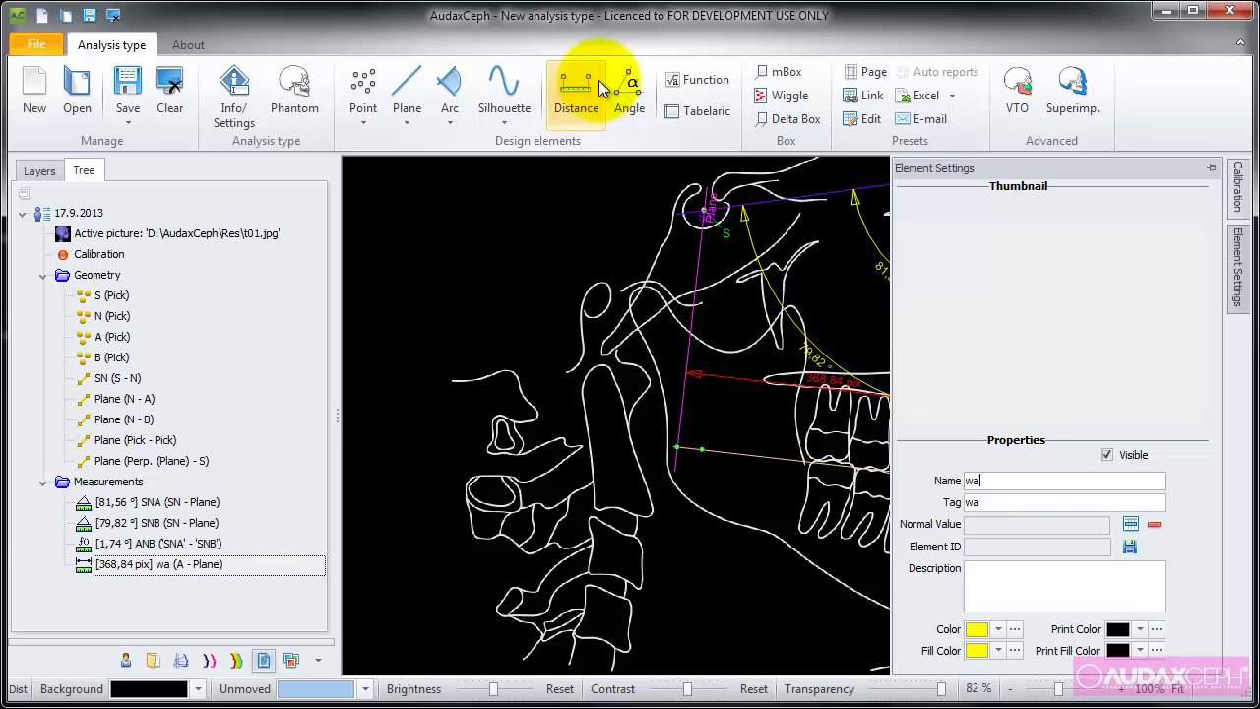
Step: Measure the distance from the perpendicular plane to point B and name it wb
click(601, 91)
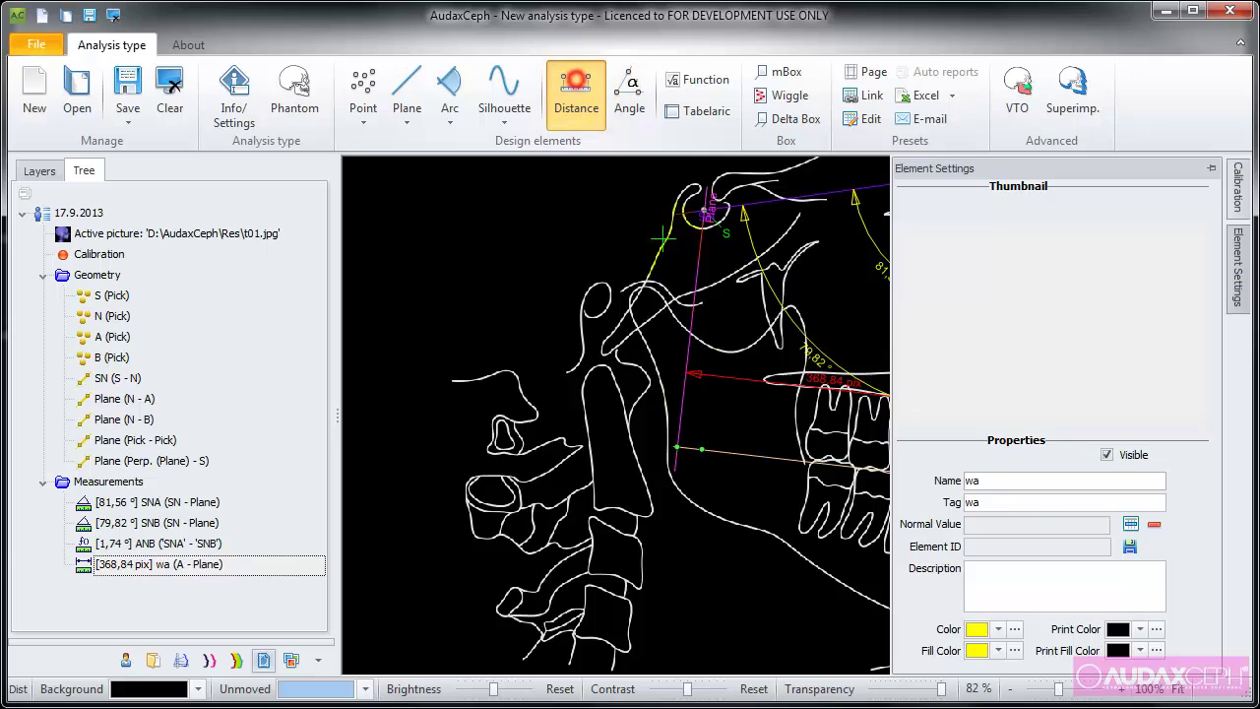
click(677, 431)
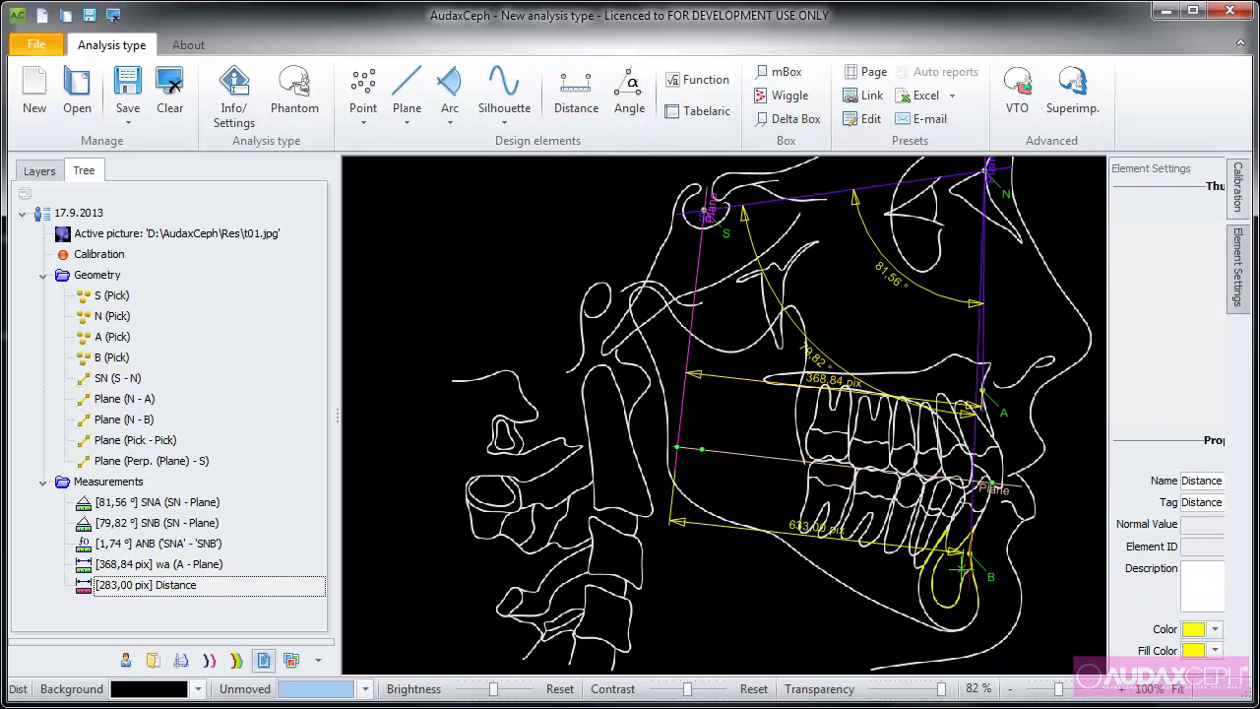
click(988, 577)
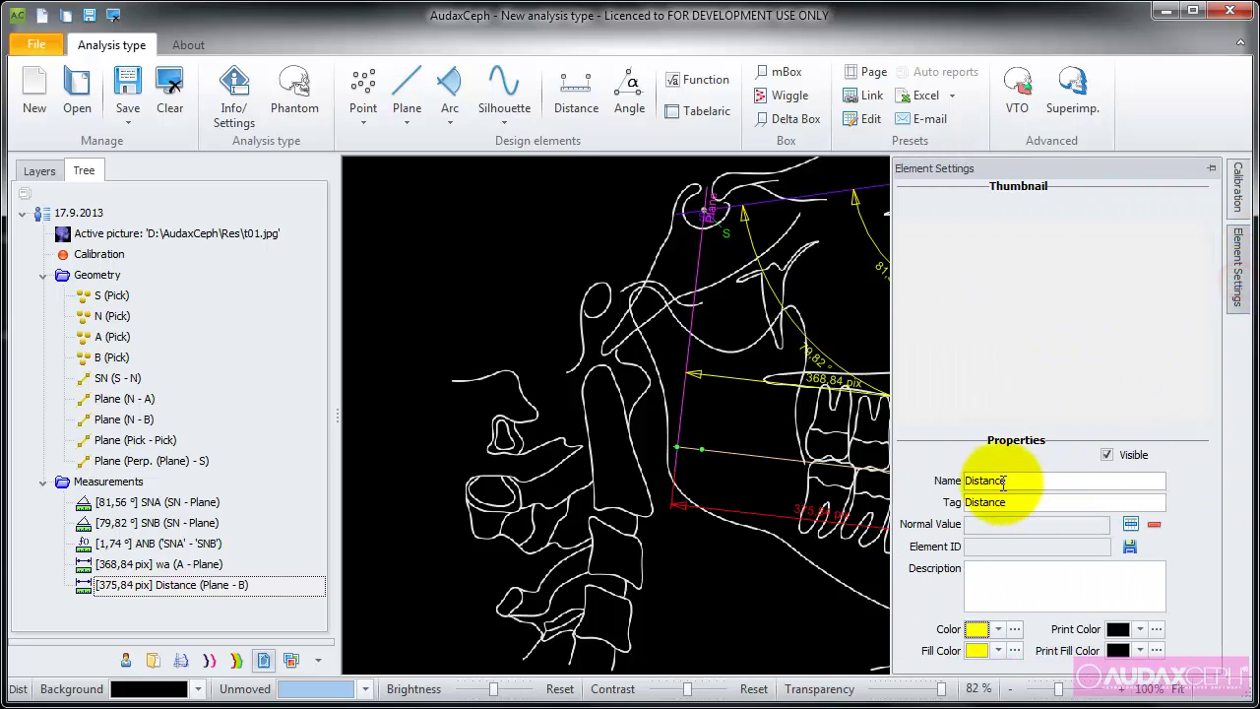
drag(1018, 480, 945, 483)
text(wb)
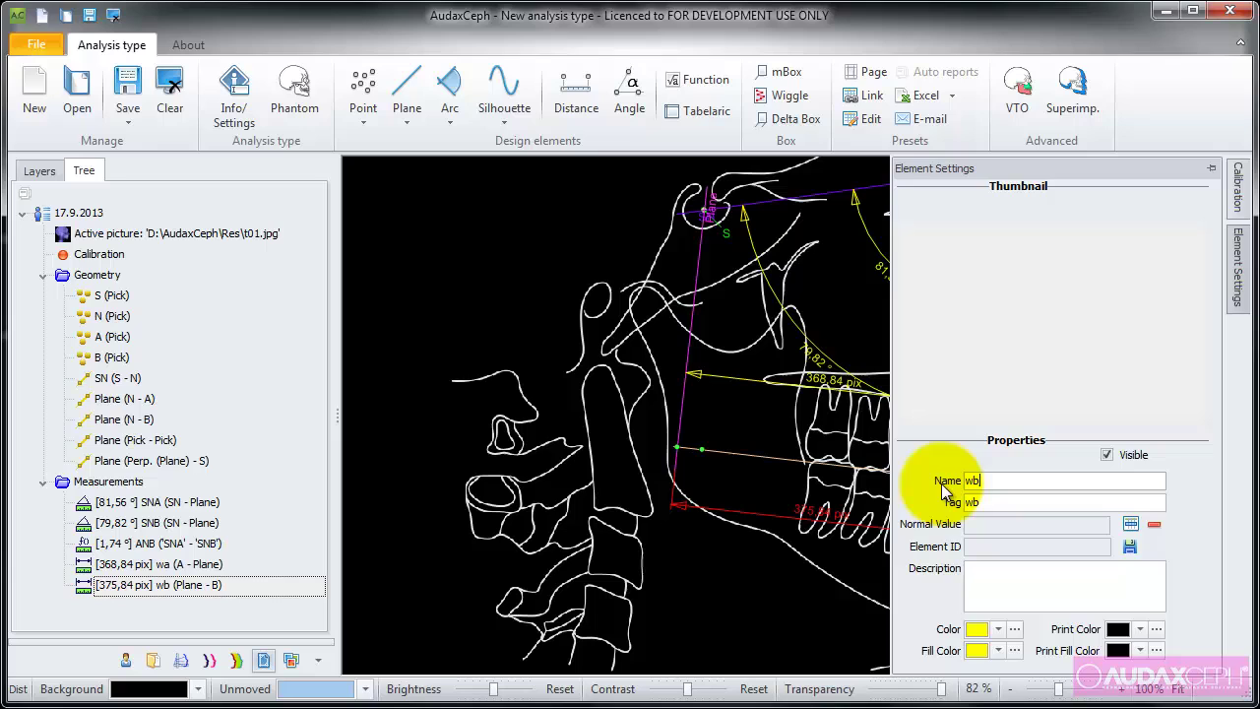
click(775, 595)
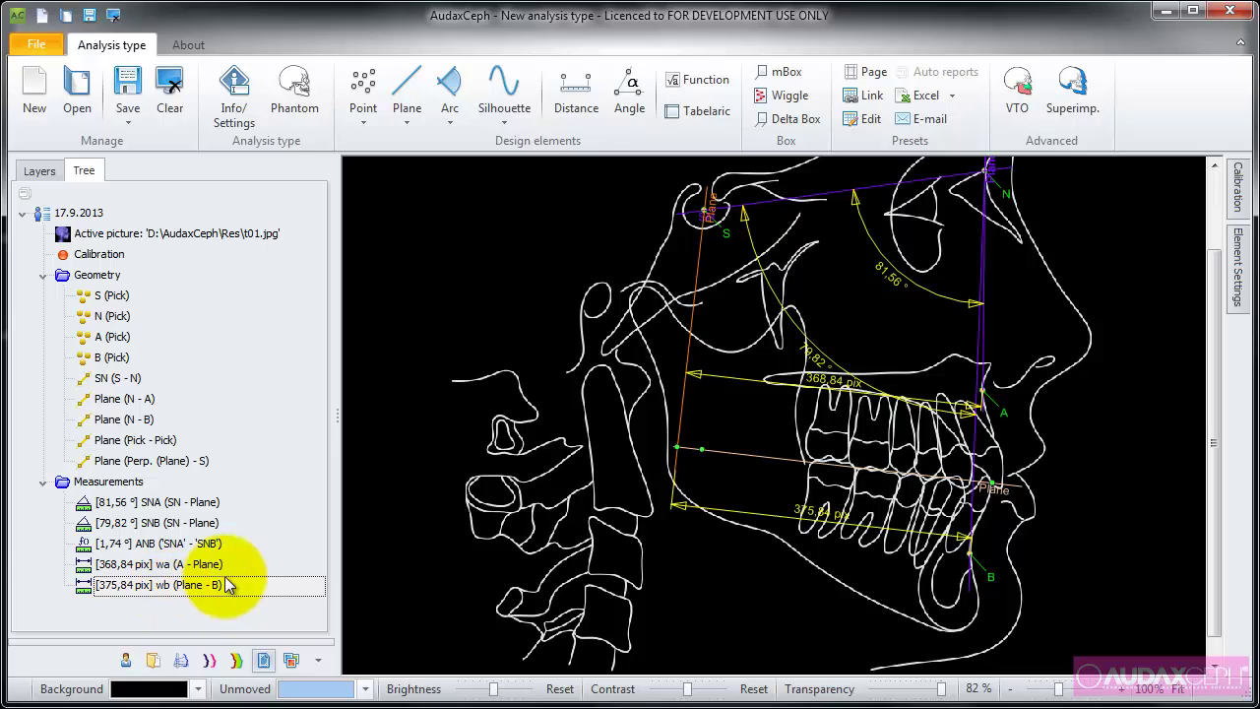
Step: Start a new calculated value with the formula wa minus wb
click(701, 83)
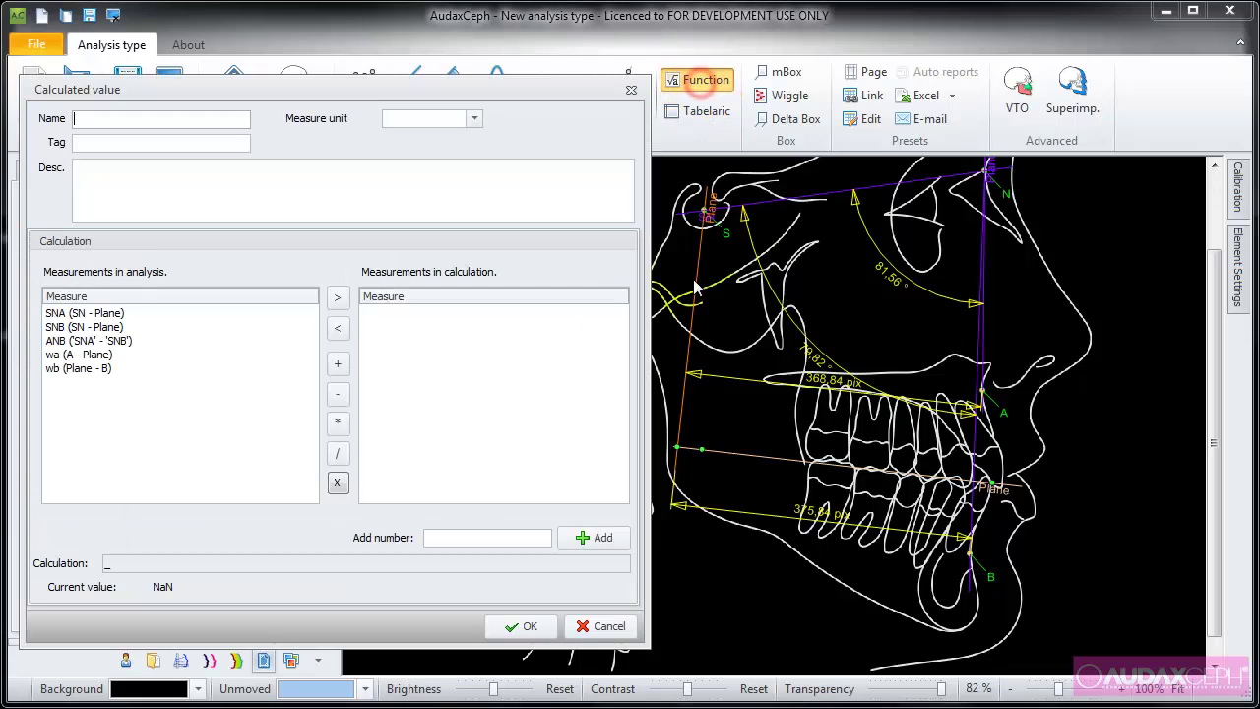
double_click(81, 359)
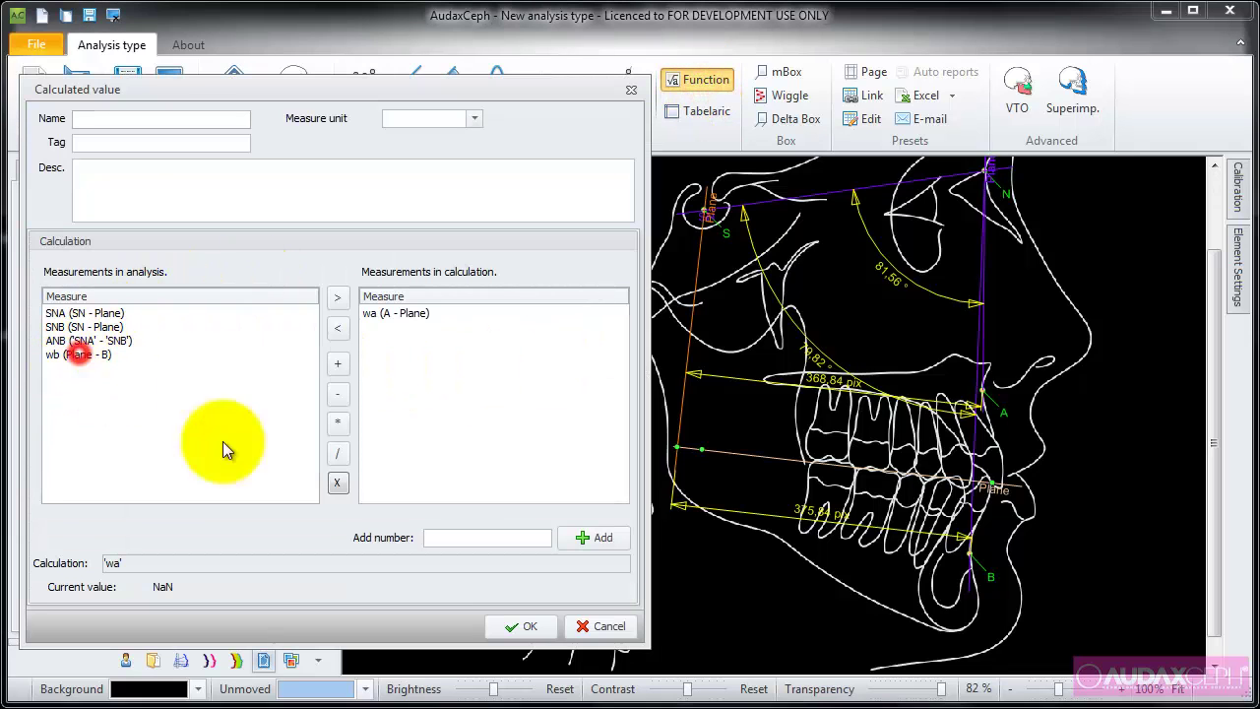
click(337, 394)
double_click(59, 353)
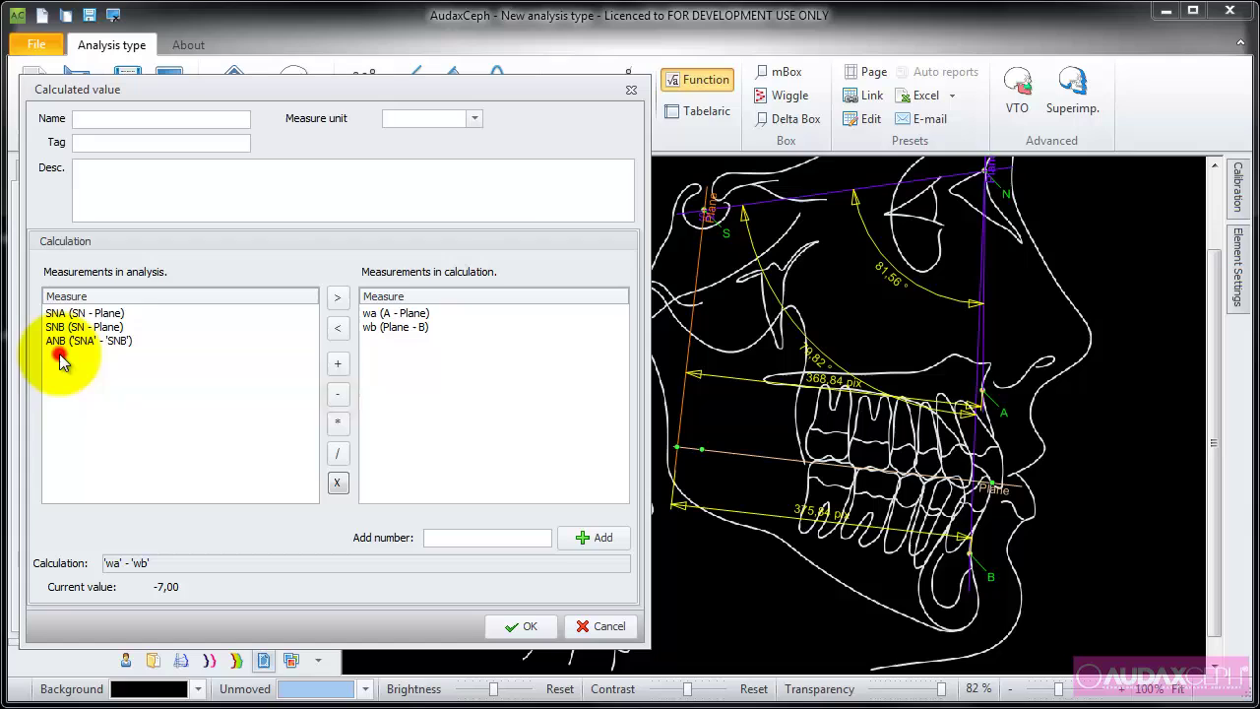
Step: Name the calculated value 'wits' with millimetres as its measure unit, and confirm
click(131, 120)
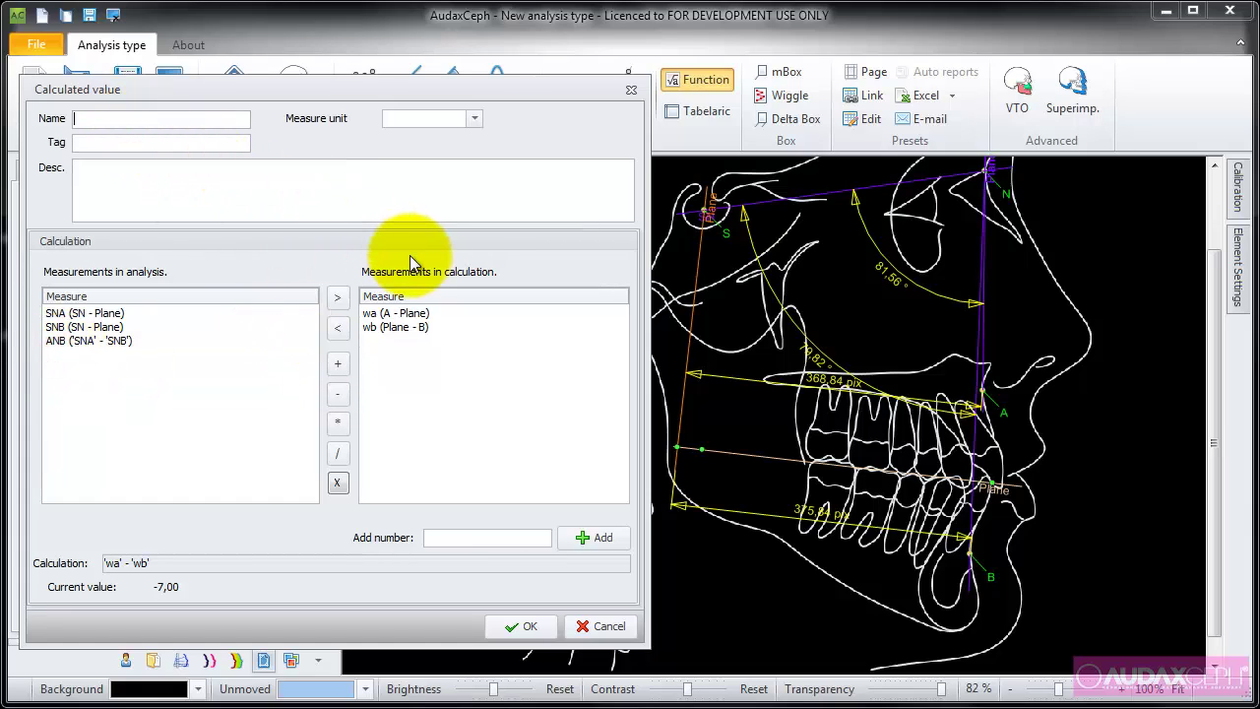
text(wits)
click(475, 117)
click(449, 150)
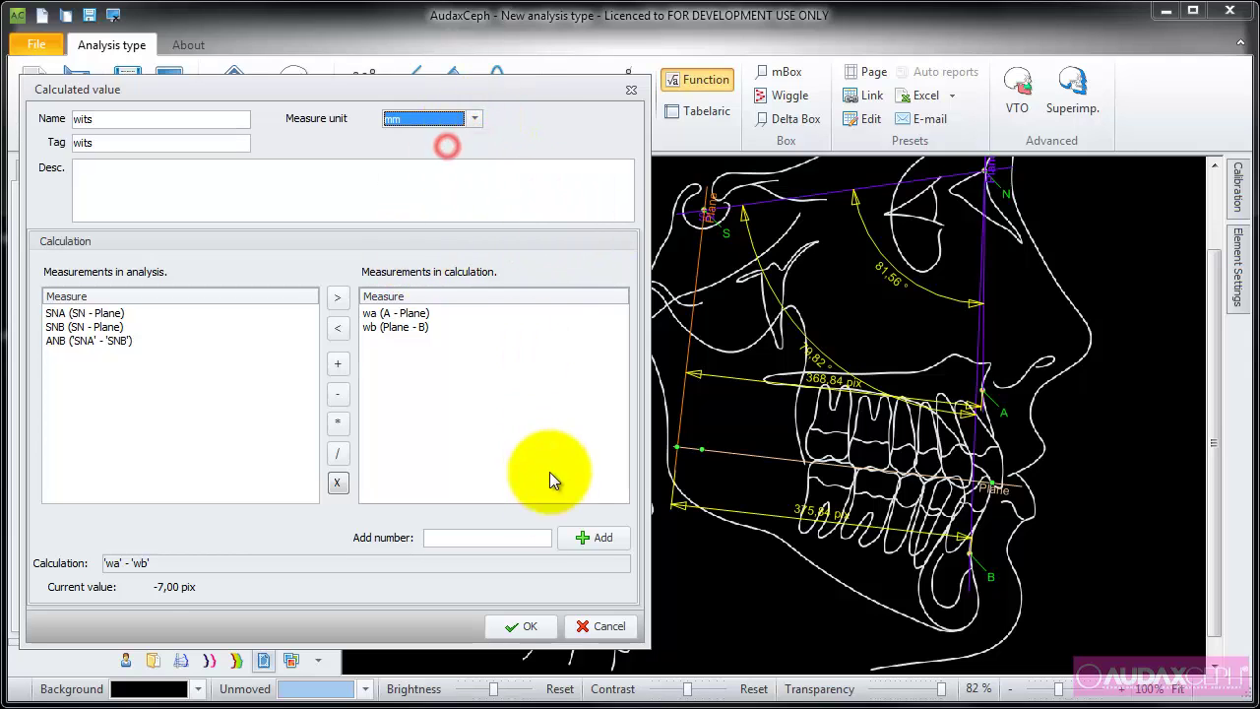
click(520, 626)
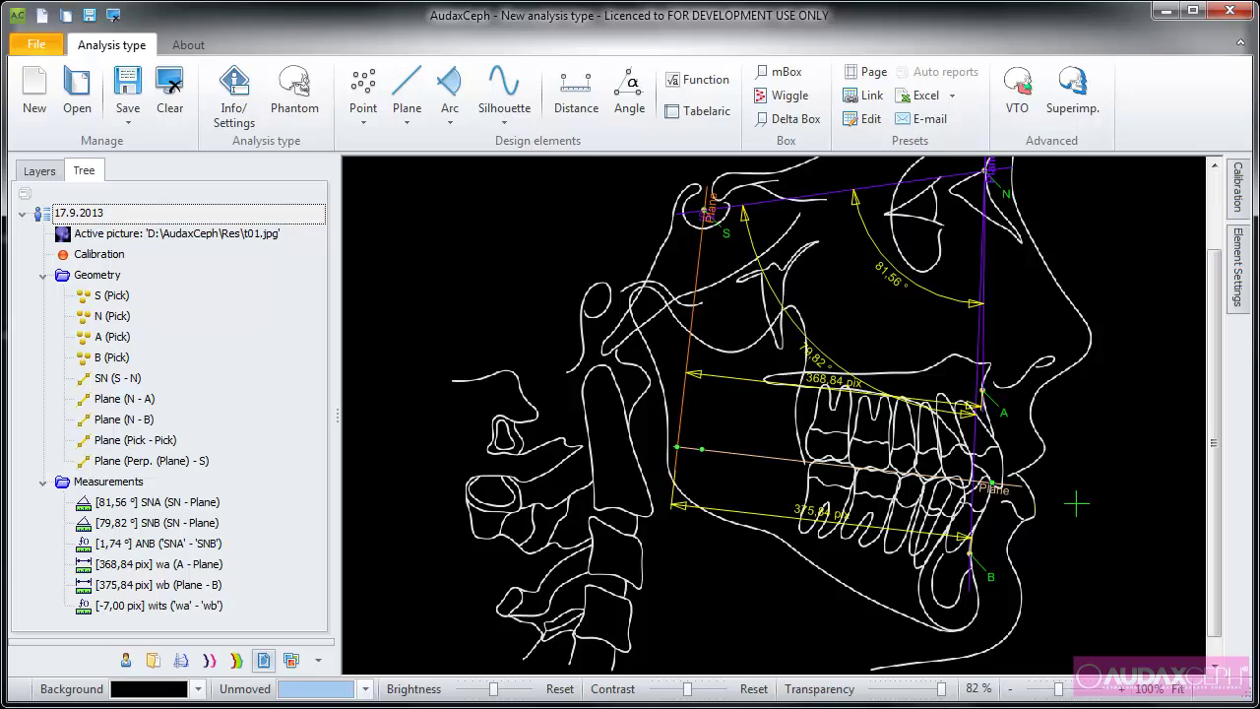
Step: Hide the wits measurement lines from the element tree
scroll(1077, 504, down, 1)
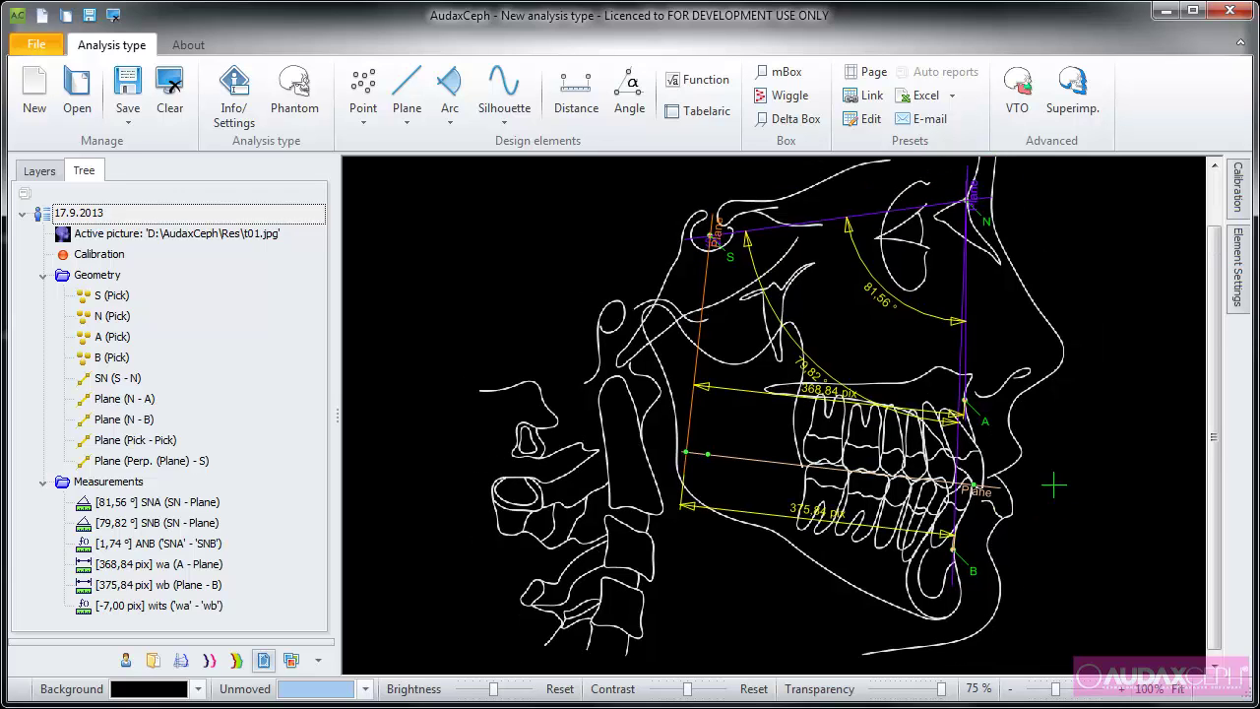
click(192, 502)
click(200, 607)
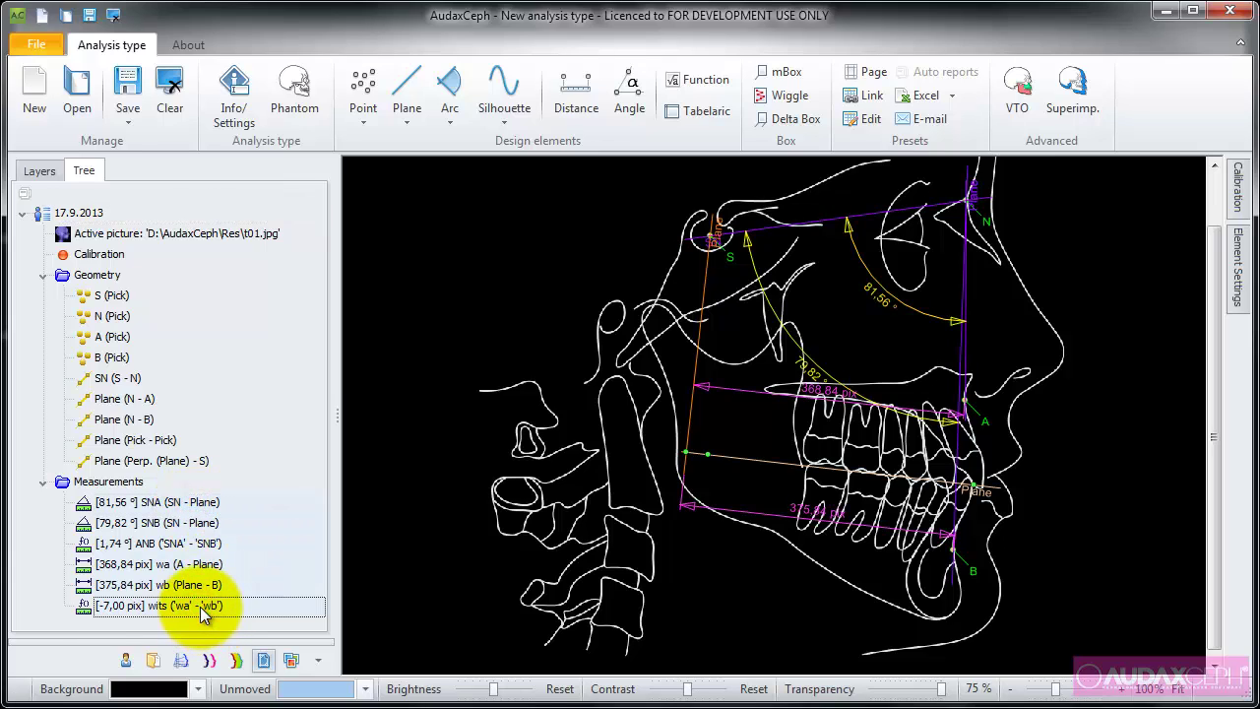
right_click(200, 606)
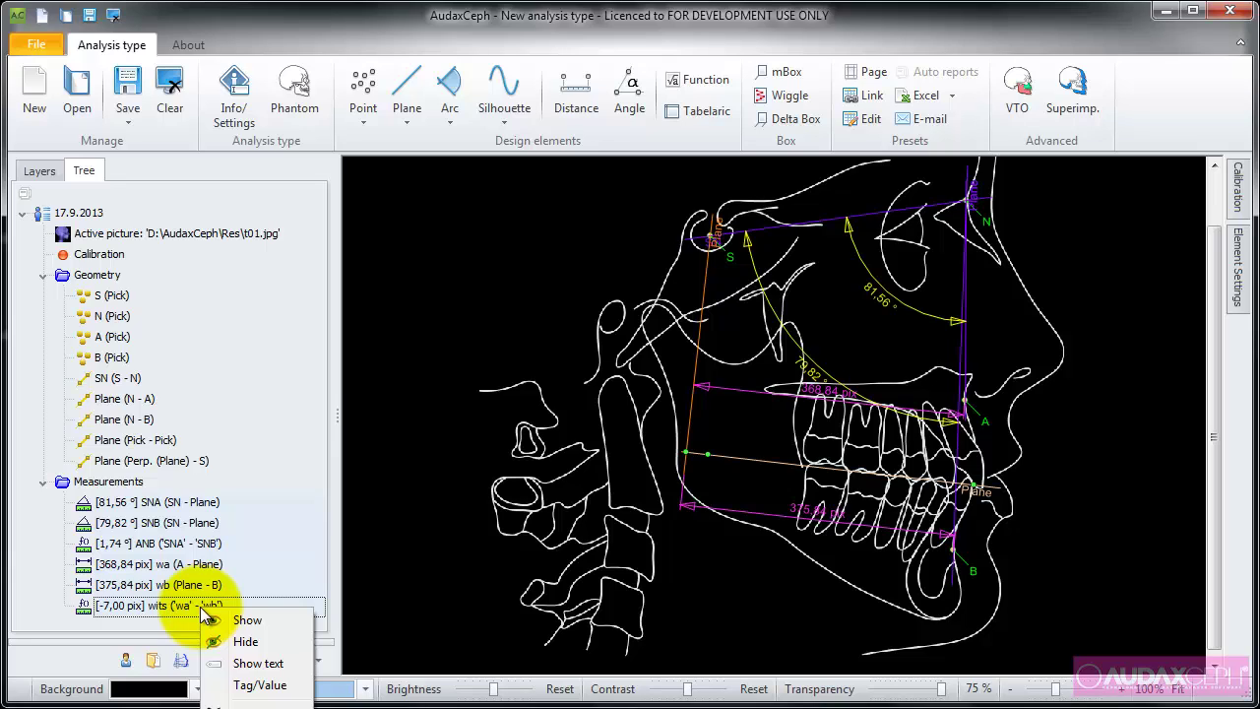
click(245, 641)
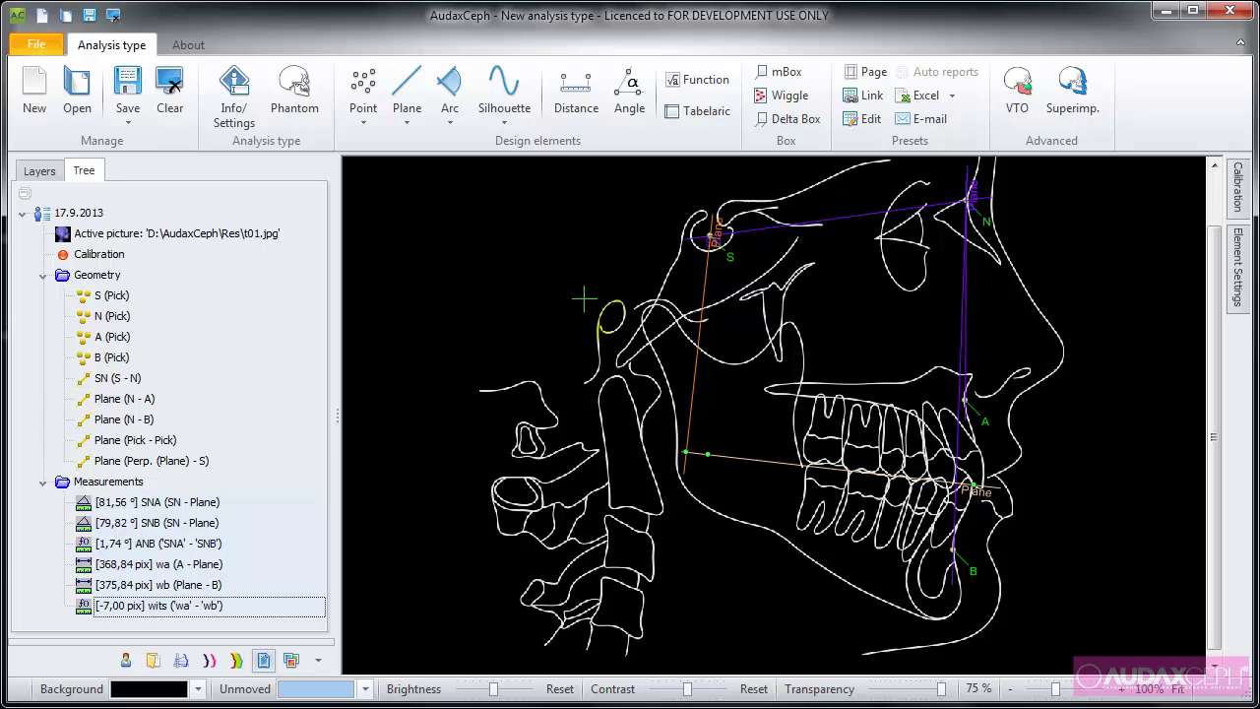
Step: Hide the perpendicular plane, SN line, and N-A and N-B planes
right_click(695, 367)
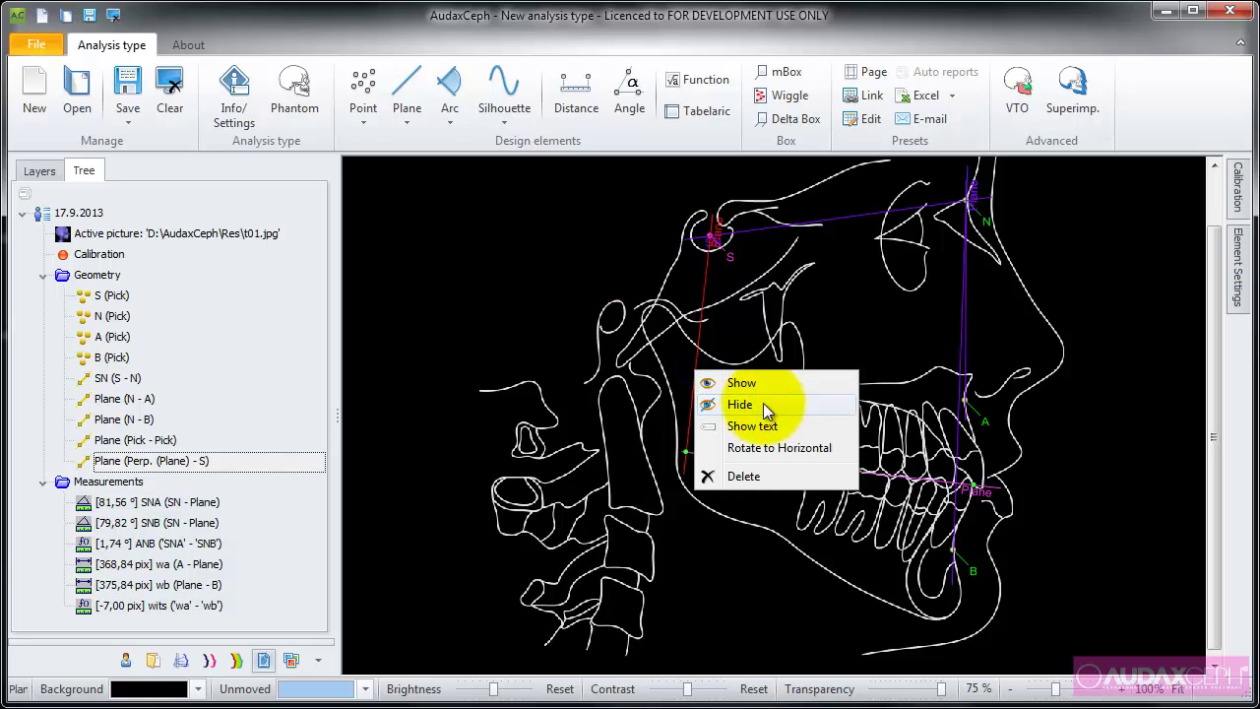
click(763, 403)
right_click(813, 228)
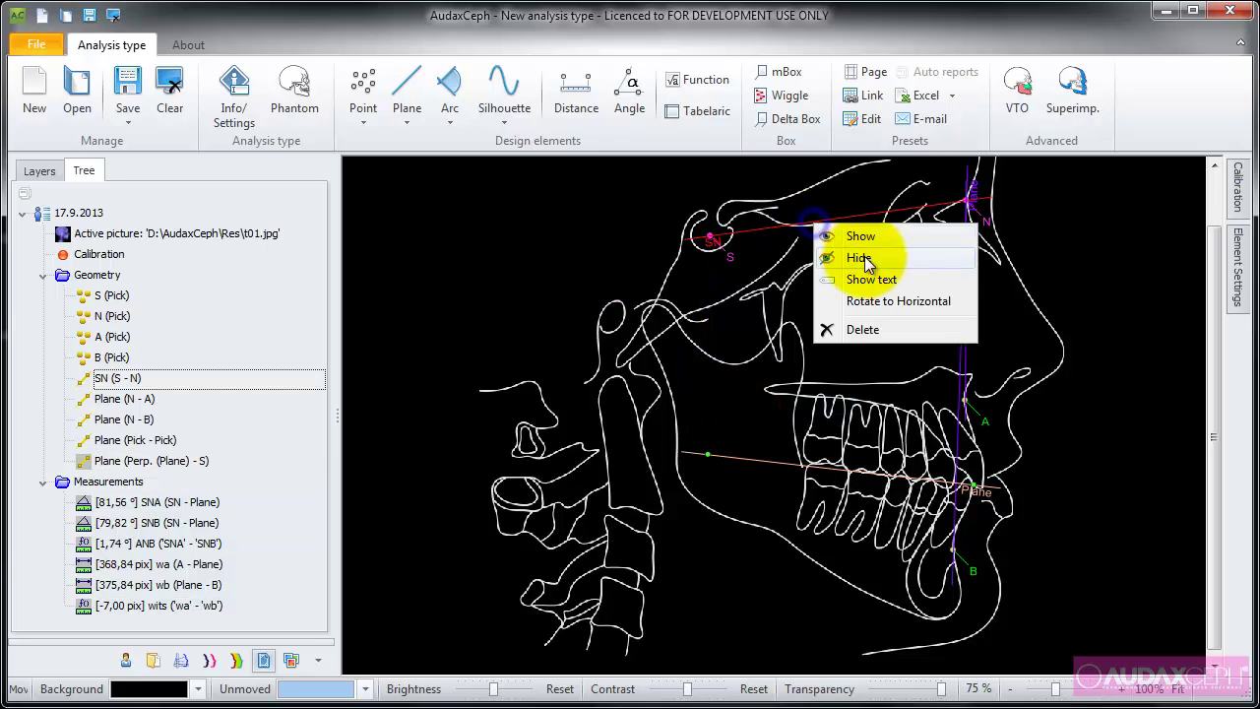
click(865, 260)
right_click(968, 292)
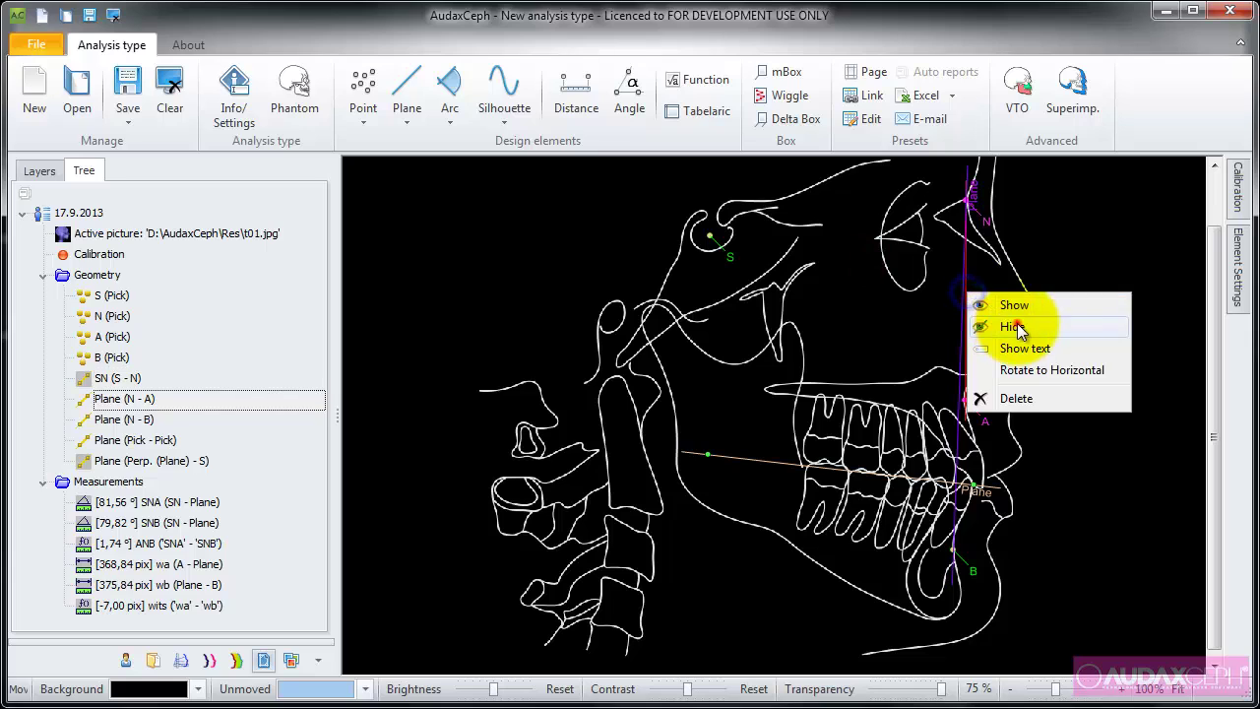
click(1004, 318)
right_click(961, 340)
click(1004, 375)
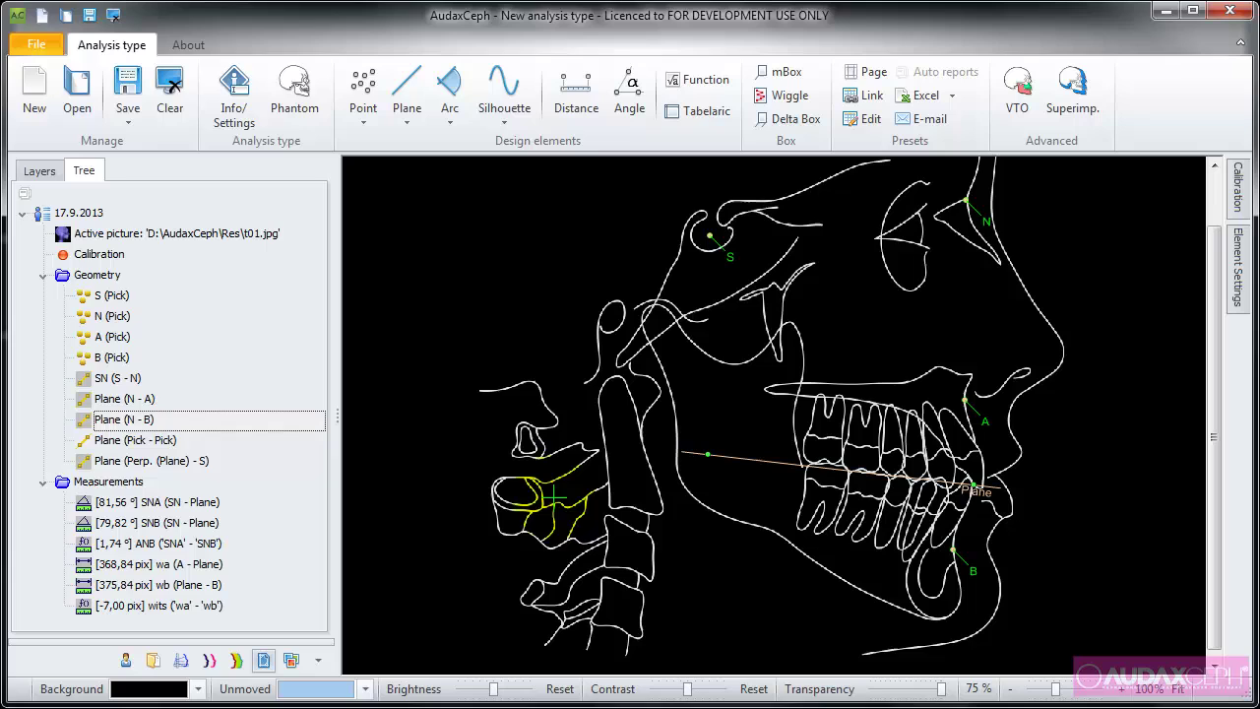
drag(553, 396, 568, 423)
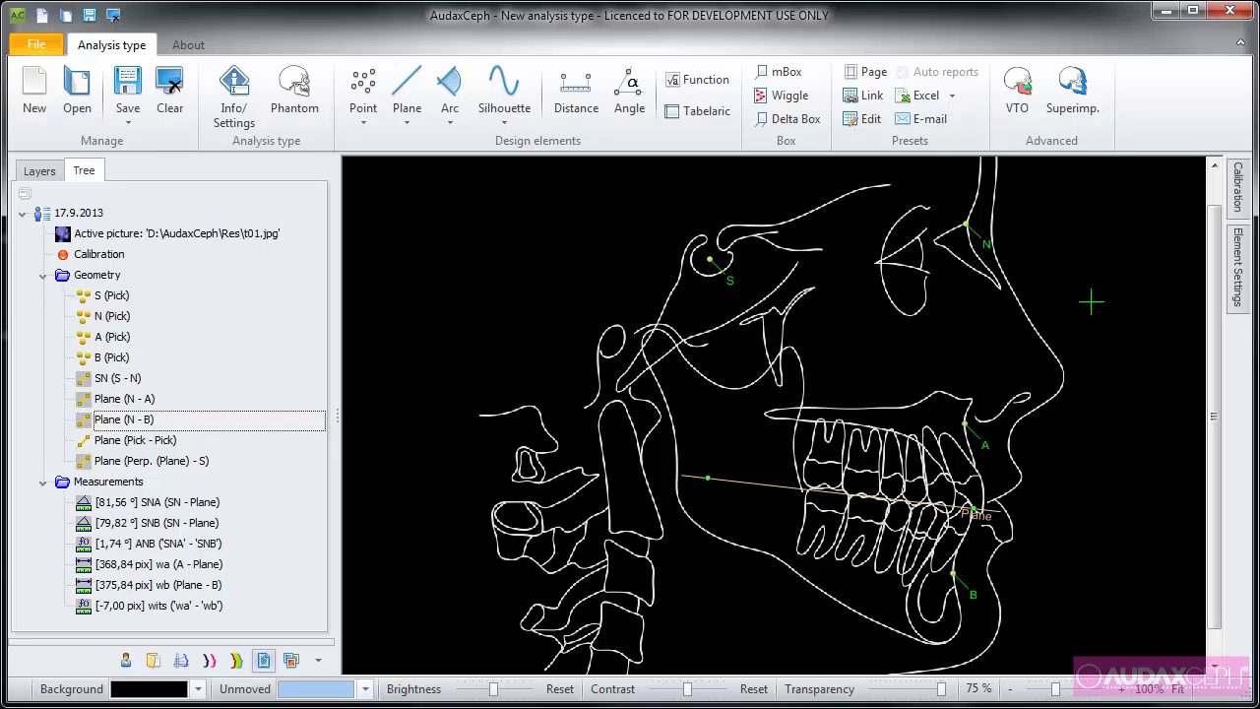
Step: Assign the currently visible landmarks and plane to the Analysis layer
click(37, 170)
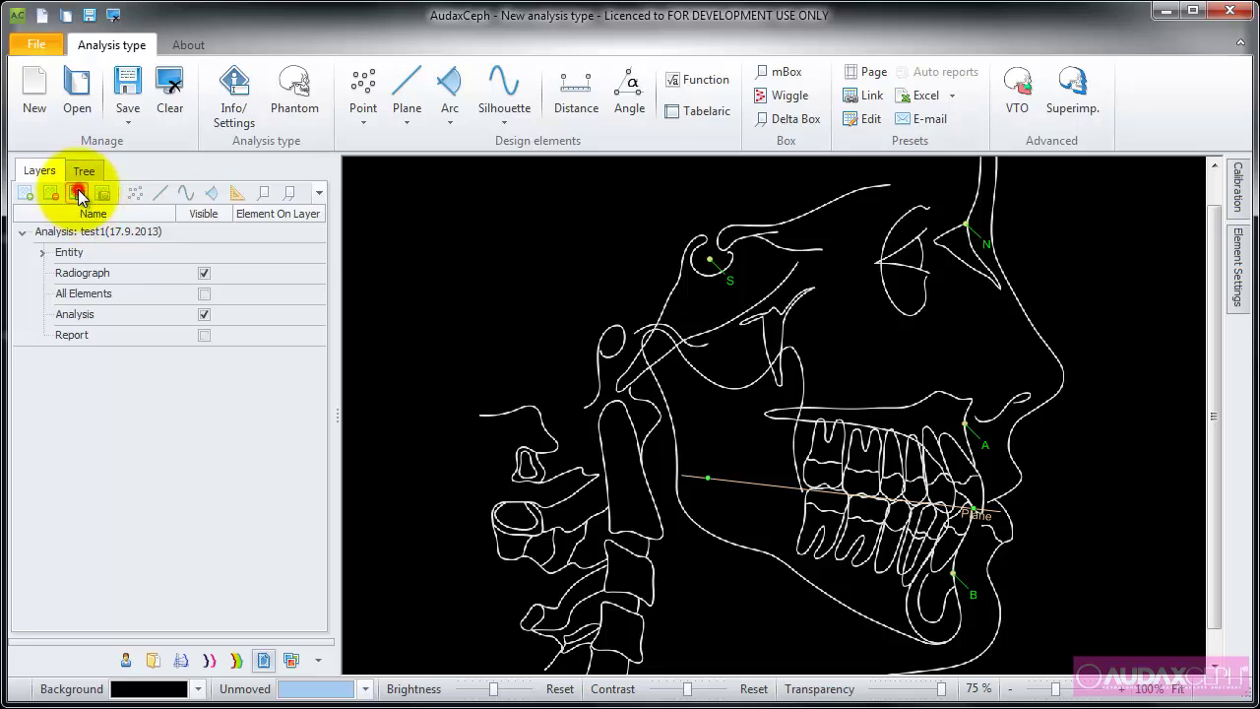
click(77, 193)
click(626, 437)
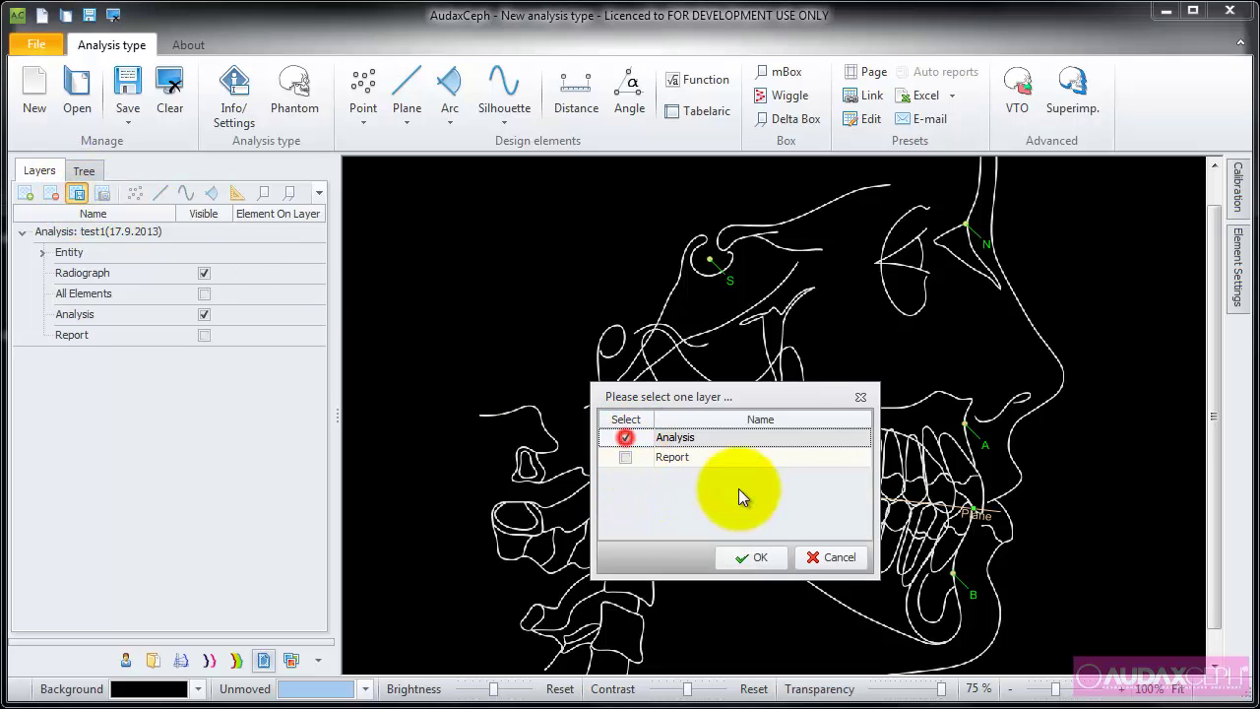
click(761, 557)
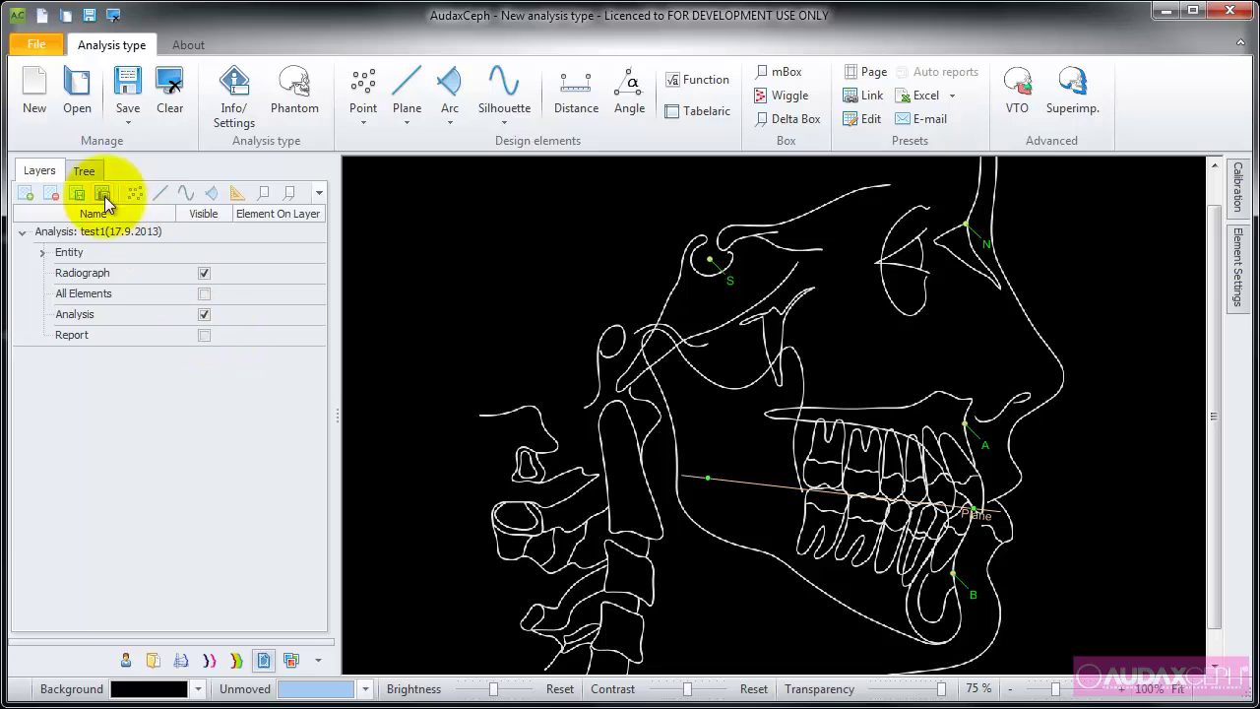
Step: Hide landmarks S, N, A and B in the element tree
click(82, 170)
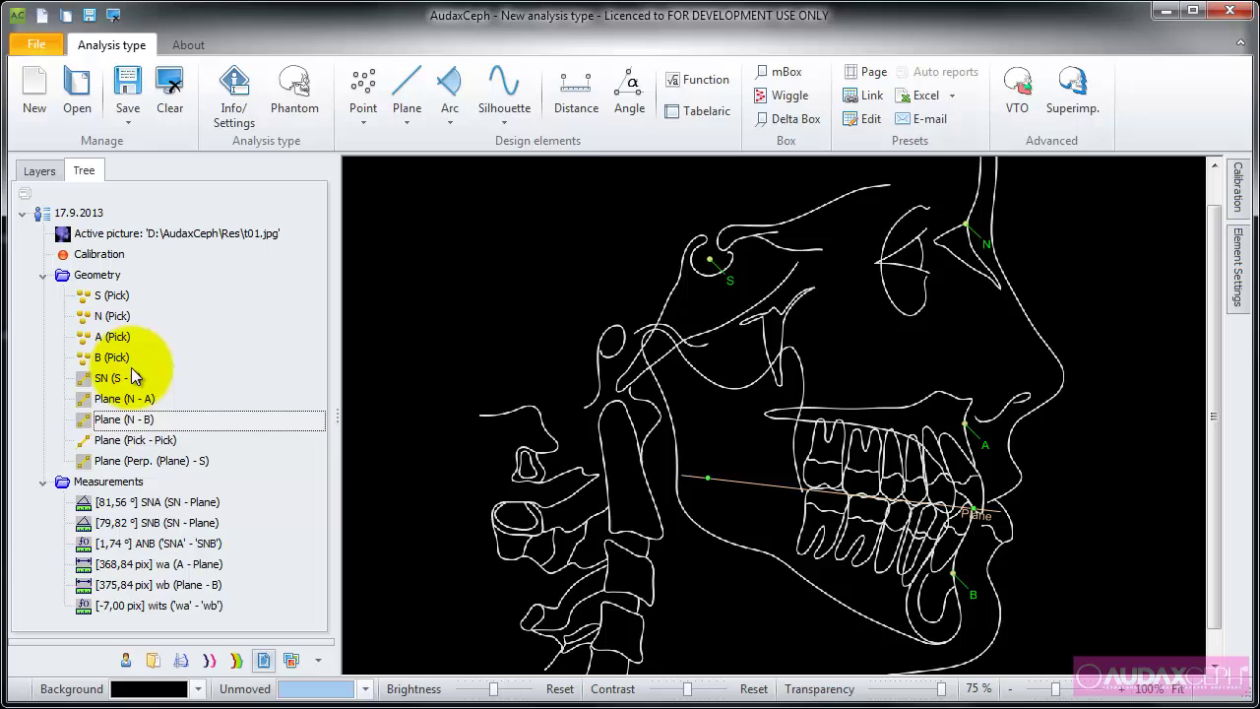
click(109, 296)
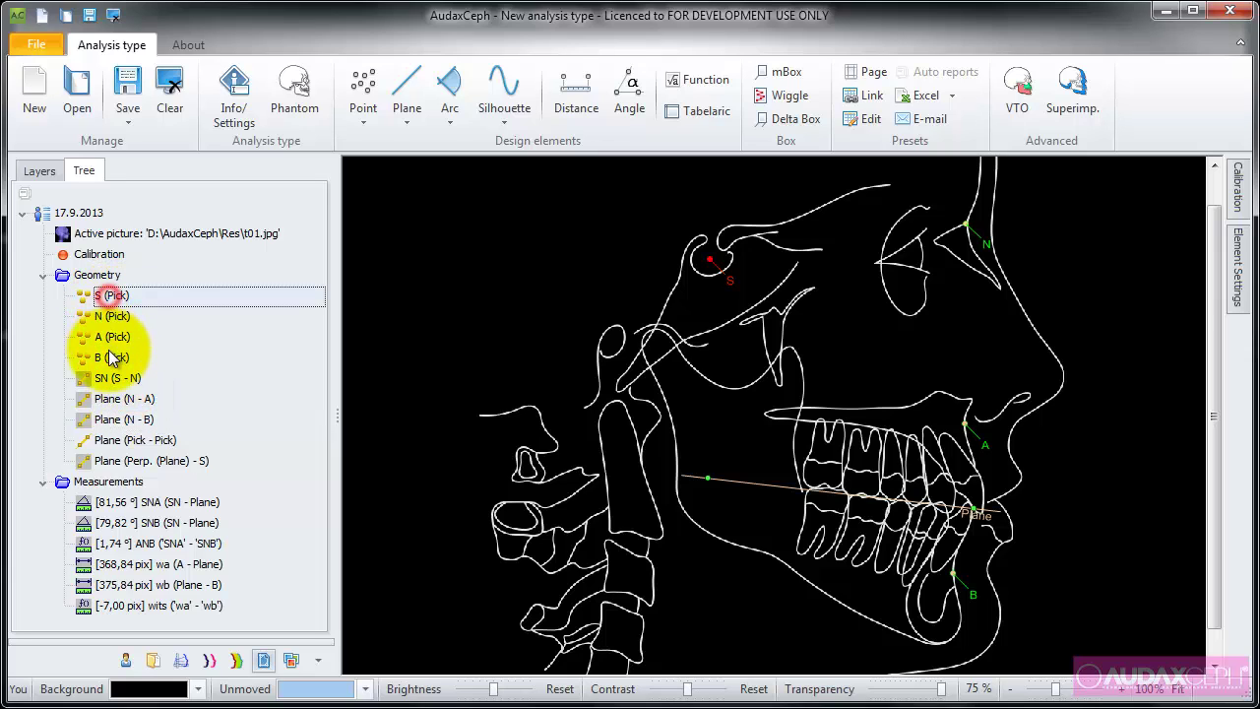
click(110, 358)
right_click(110, 359)
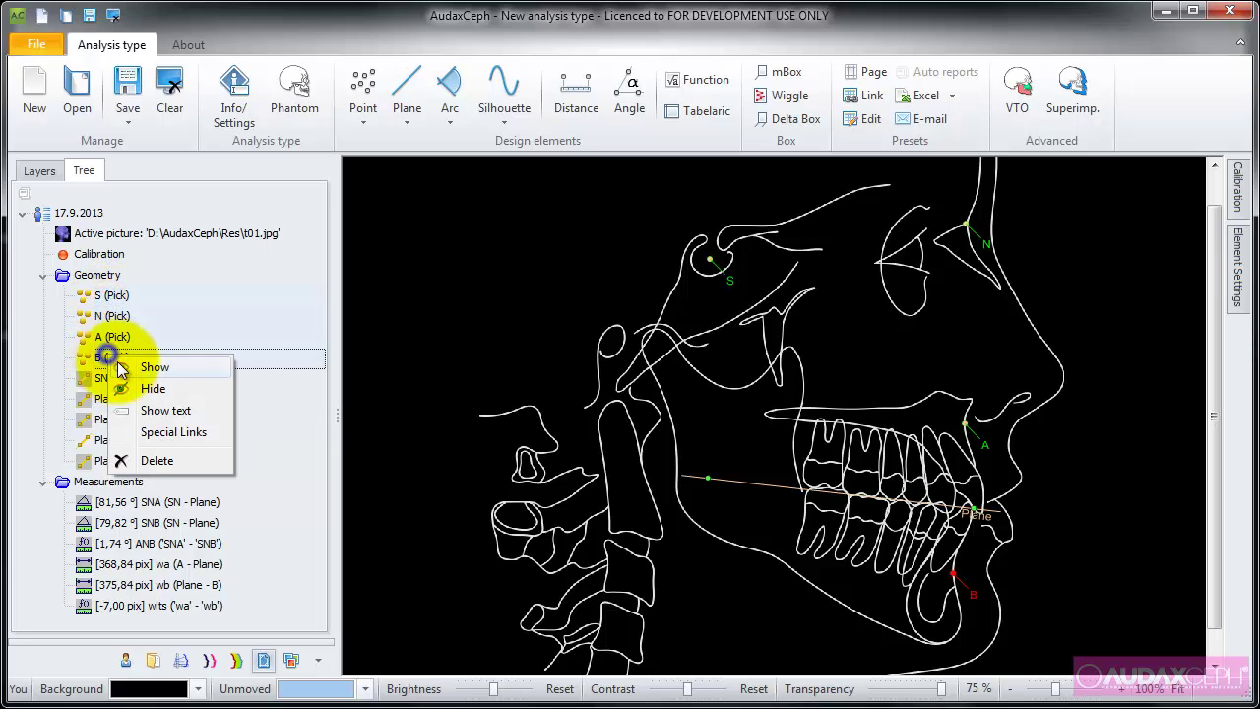
click(104, 381)
Step: Show the SN line and the N-A and N-B planes again
right_click(102, 380)
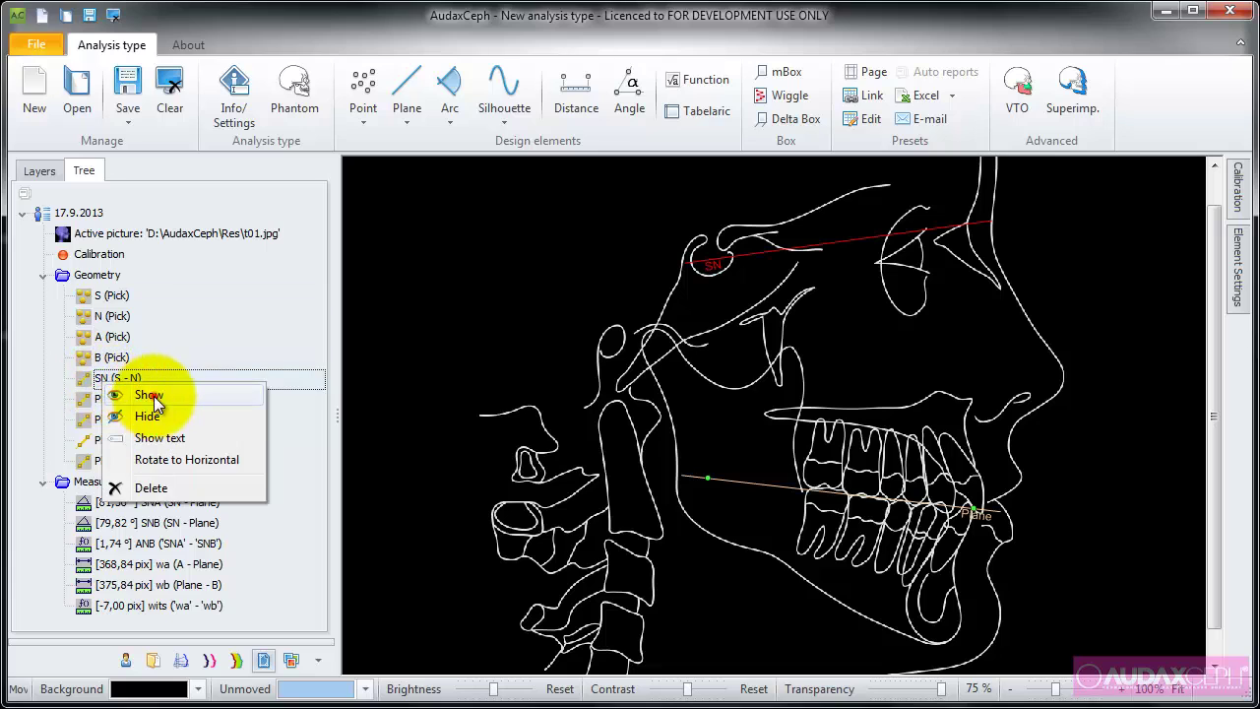
click(160, 397)
right_click(103, 399)
click(149, 415)
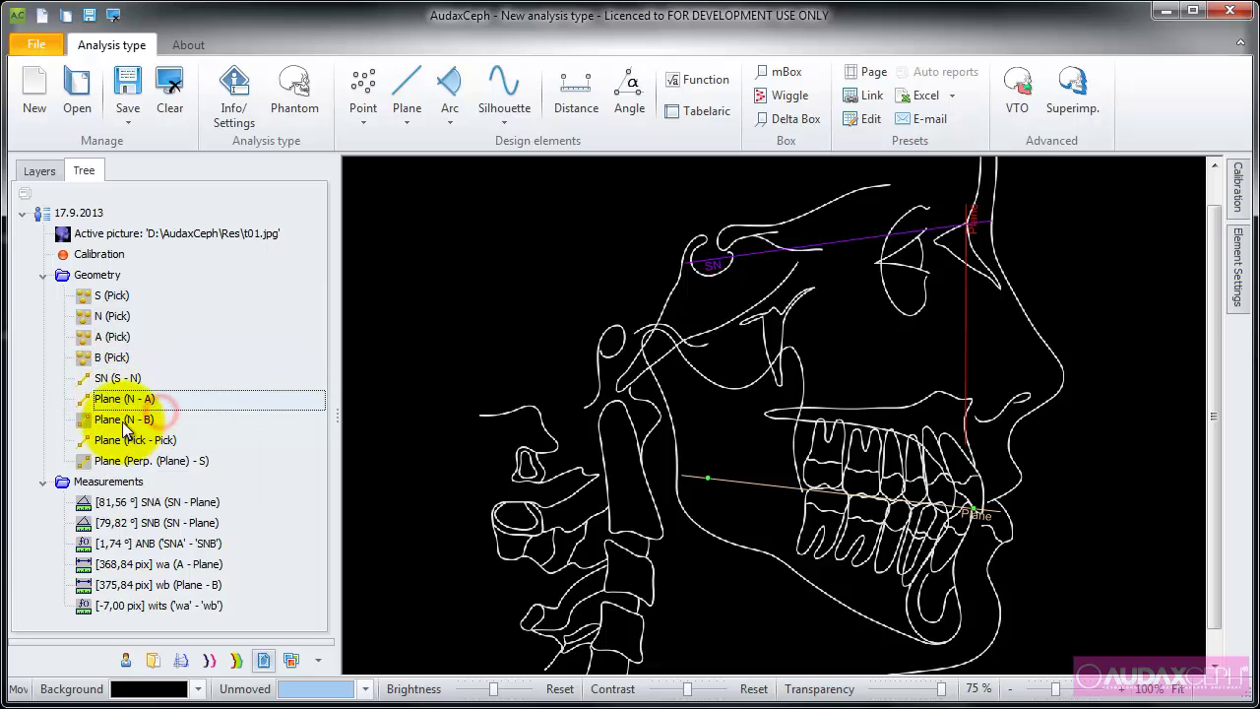
right_click(124, 420)
click(159, 428)
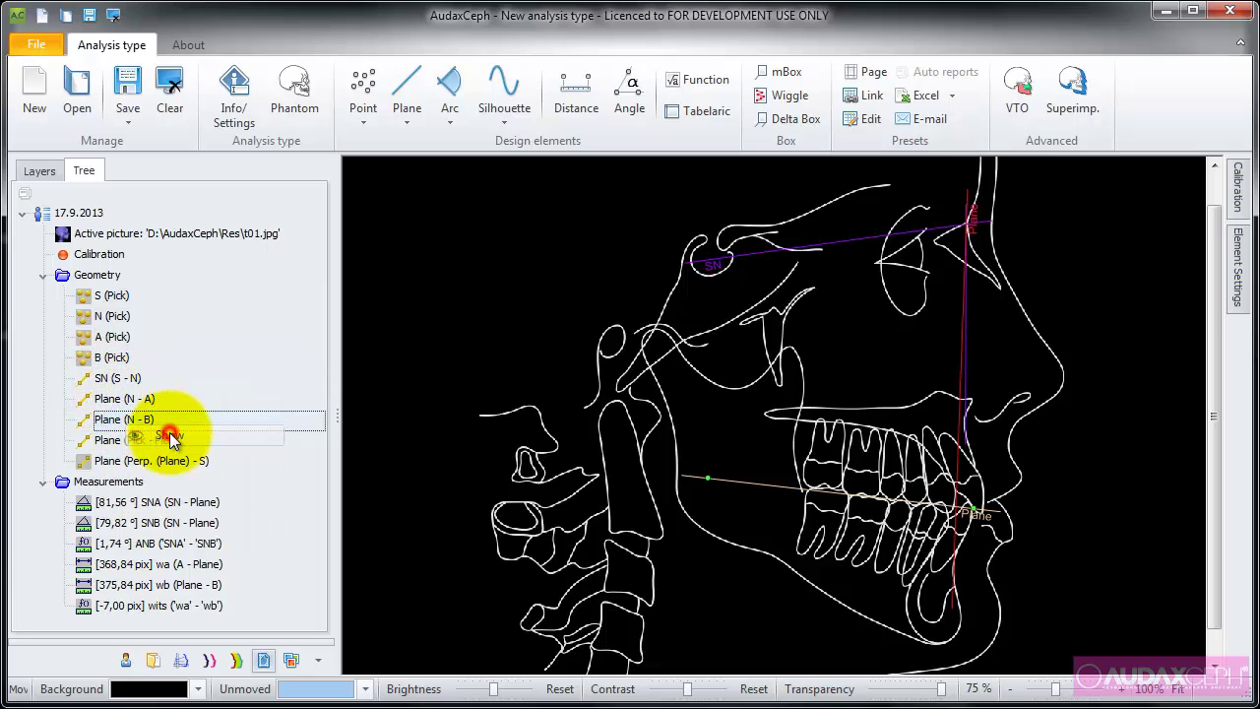
click(407, 530)
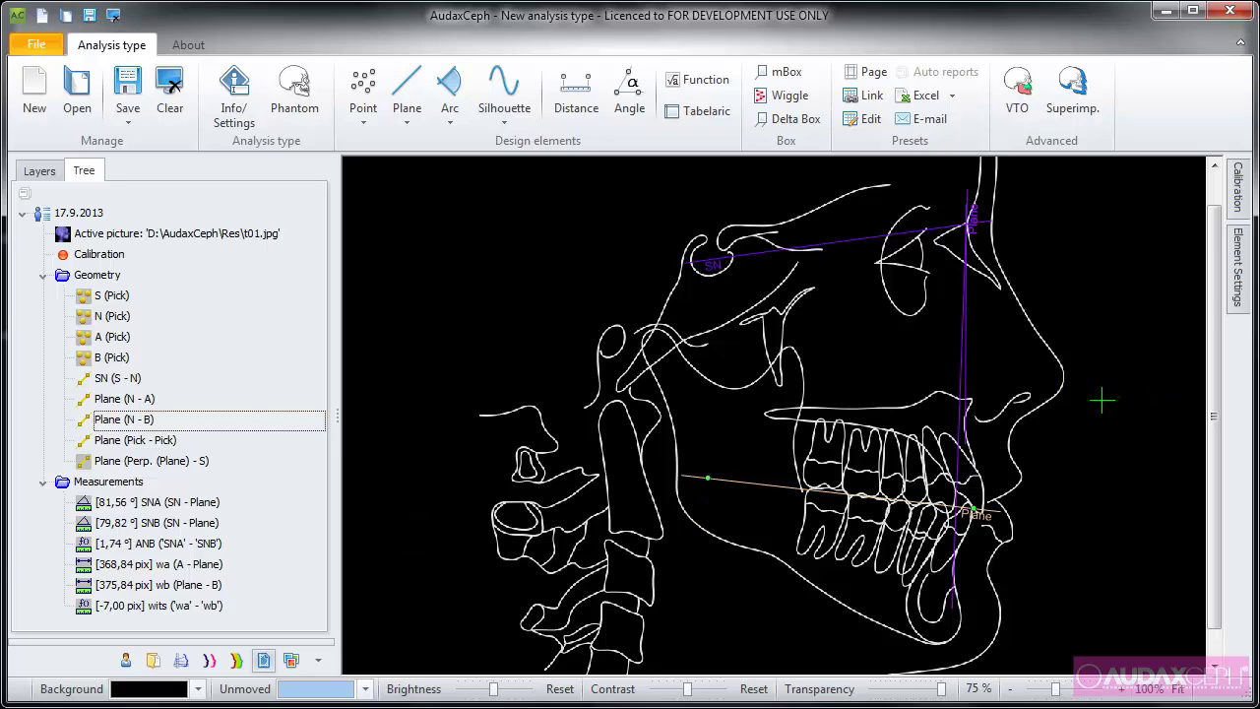
Step: Assign the visible SN, N-A and N-B planes to the Report layer
click(40, 170)
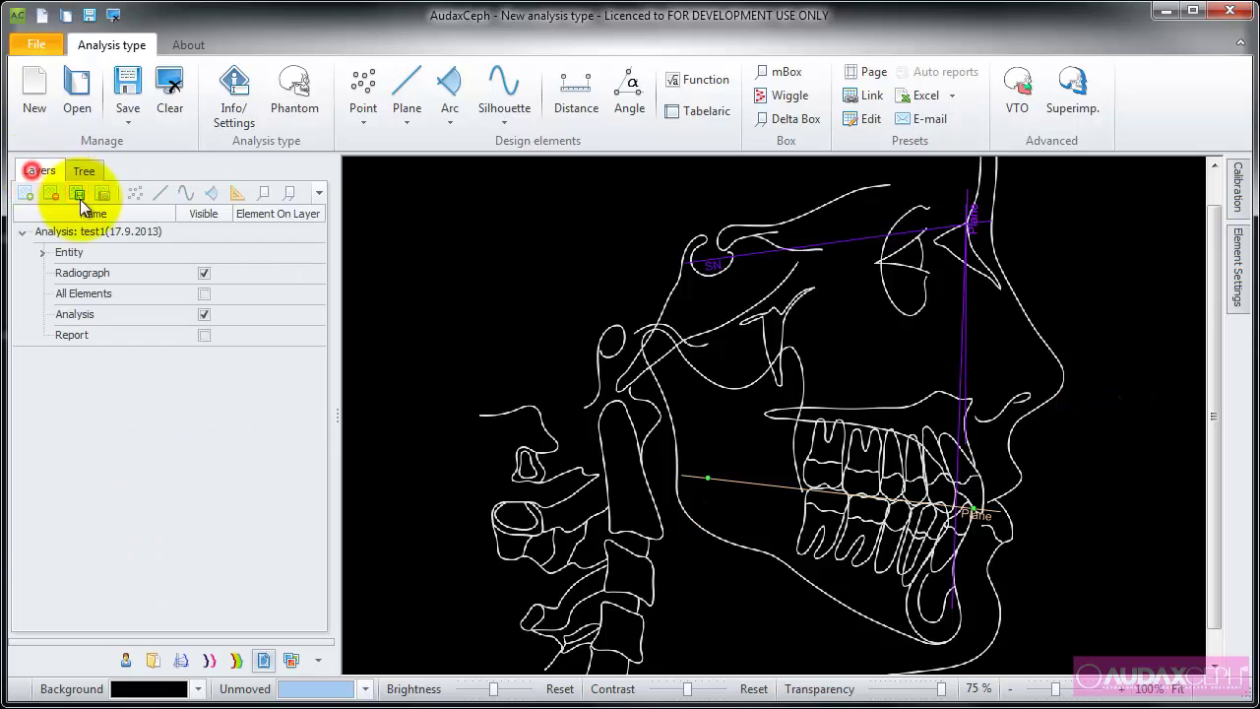
click(78, 193)
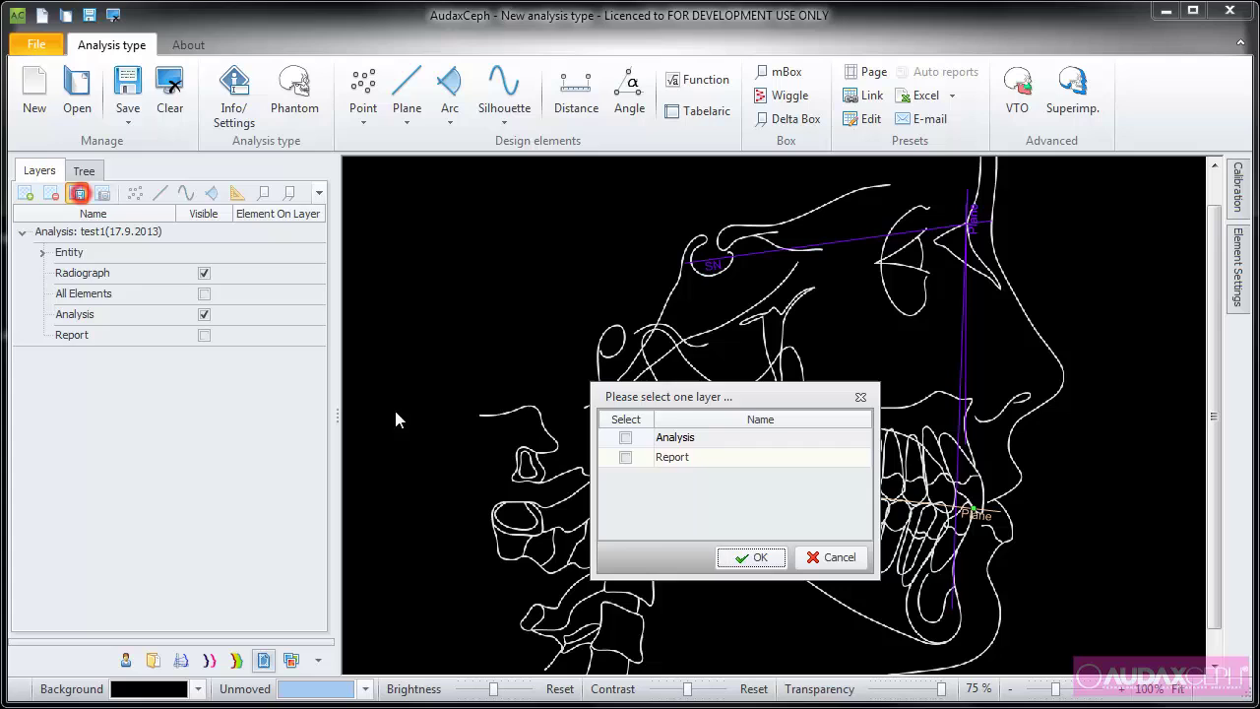
click(626, 457)
click(750, 558)
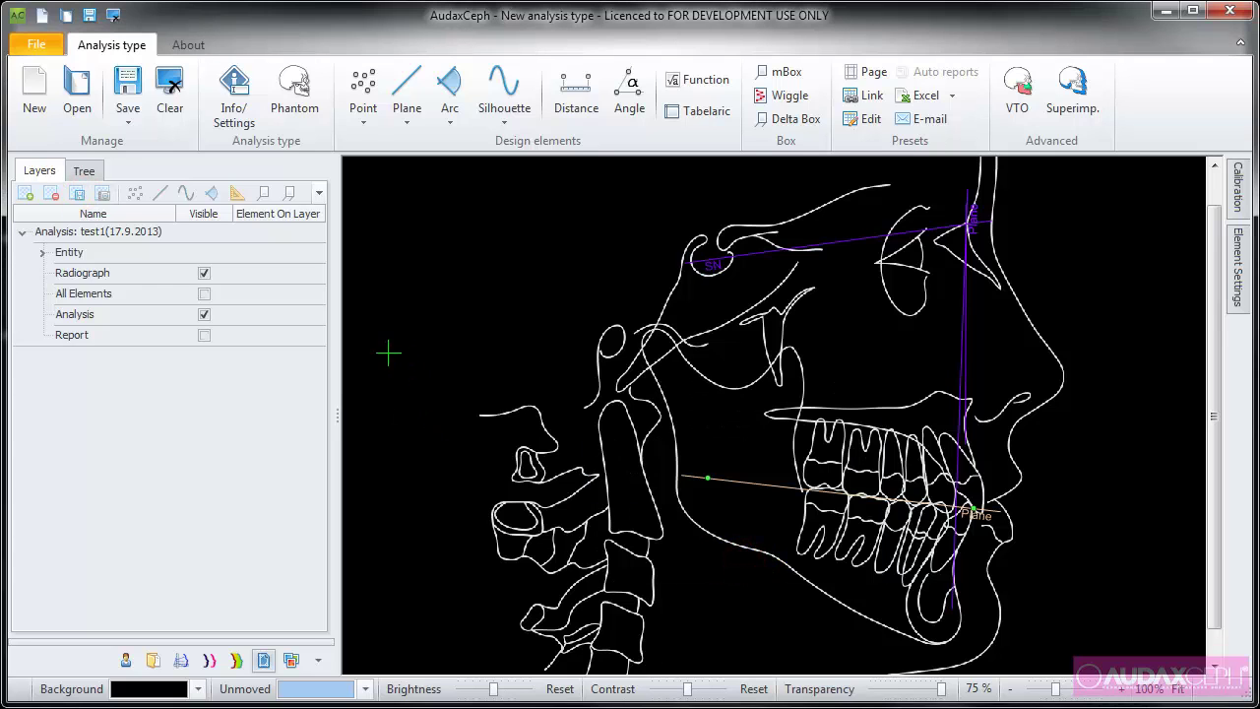
Step: Toggle Analysis and Report layer visibility, ending with Analysis visible
click(204, 314)
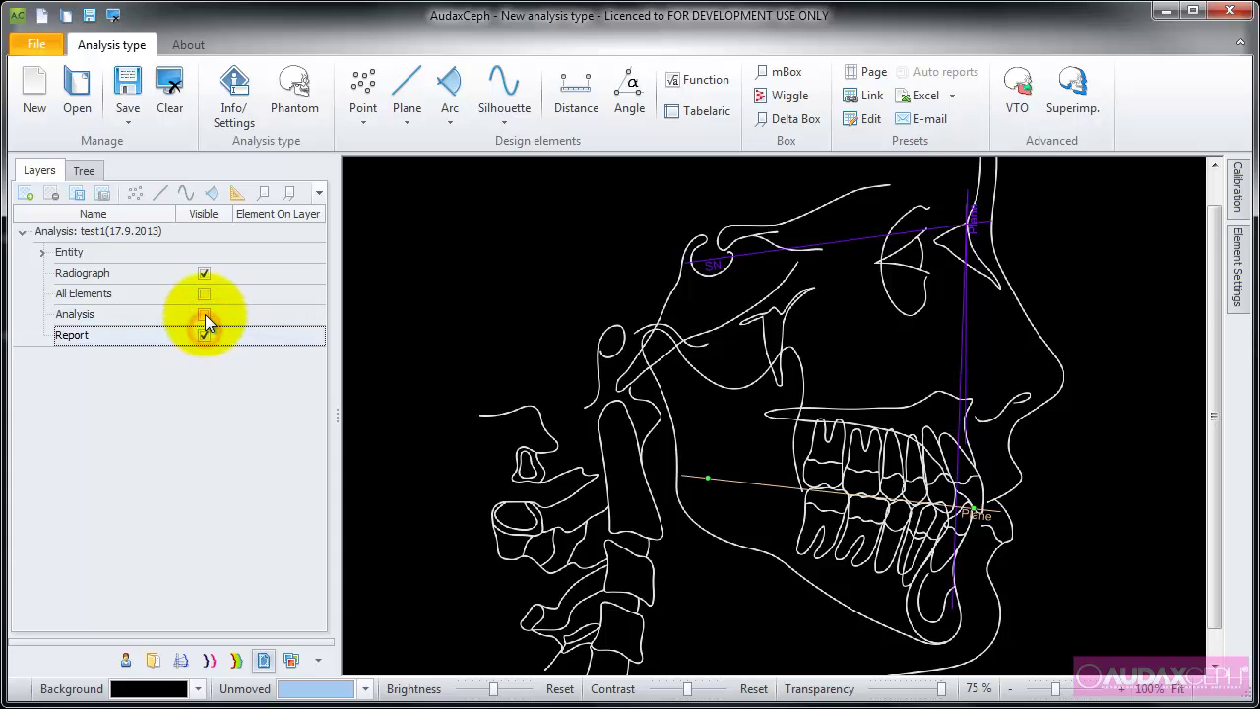
click(204, 314)
click(205, 337)
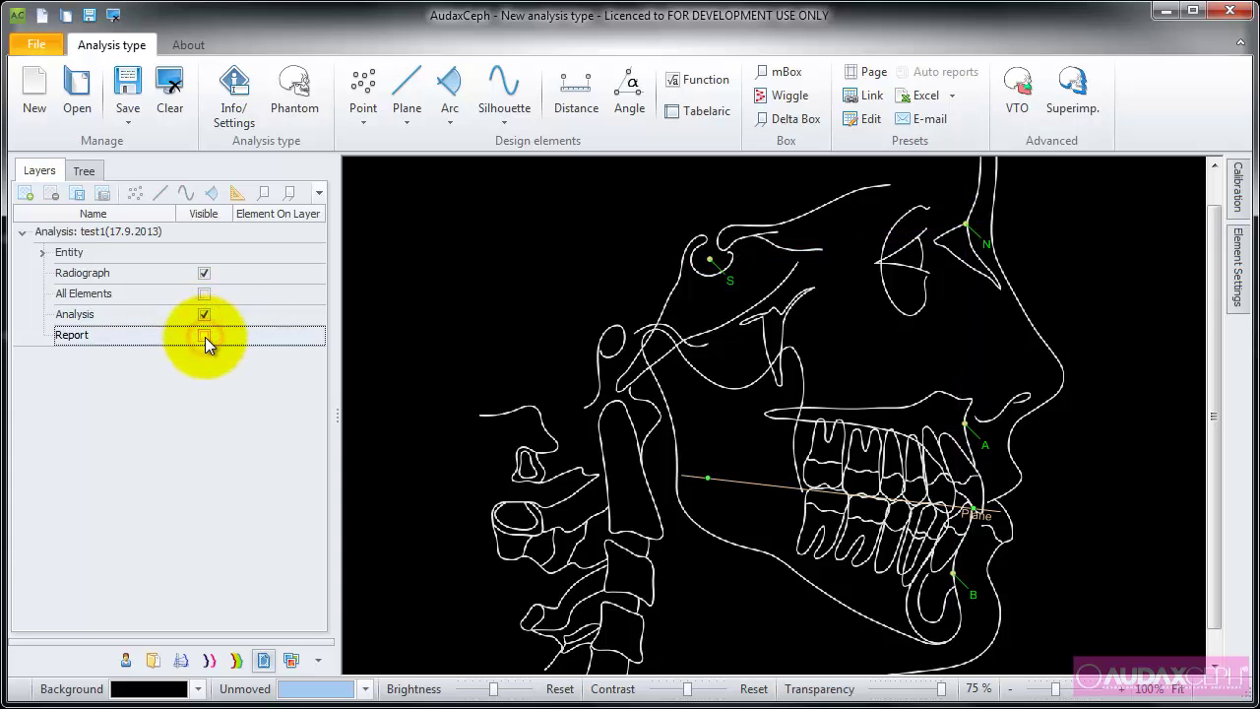
click(205, 316)
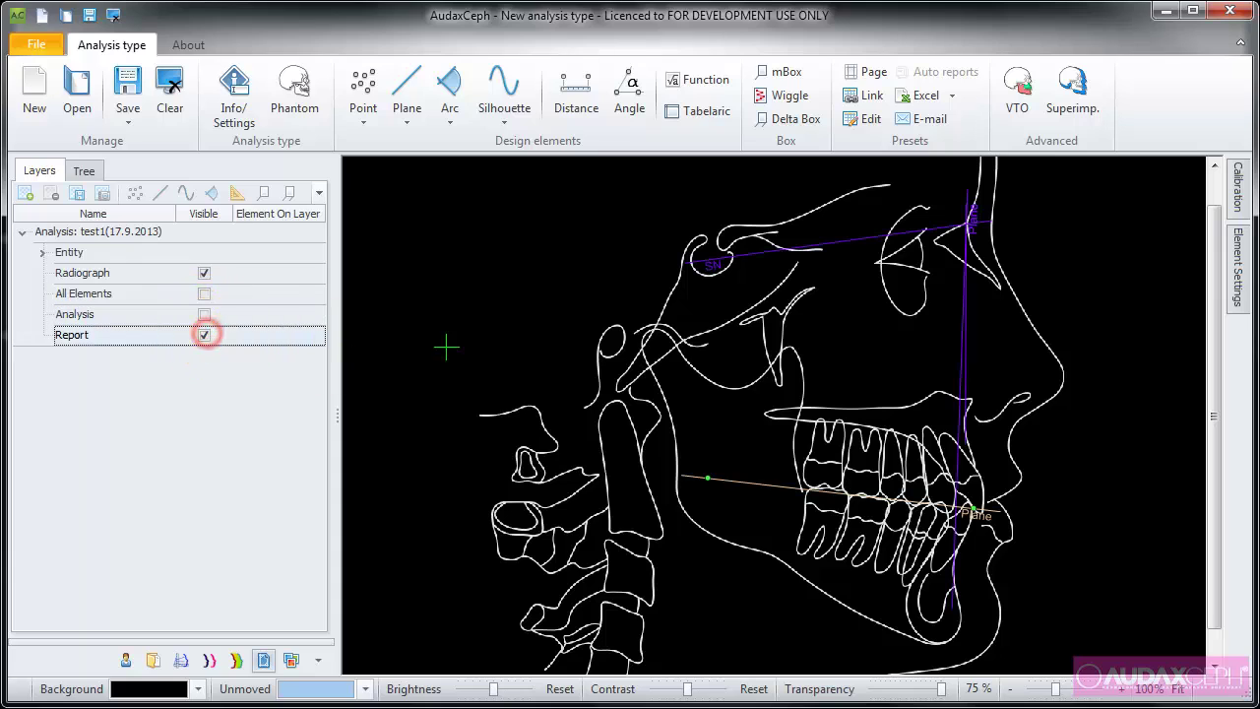
click(205, 336)
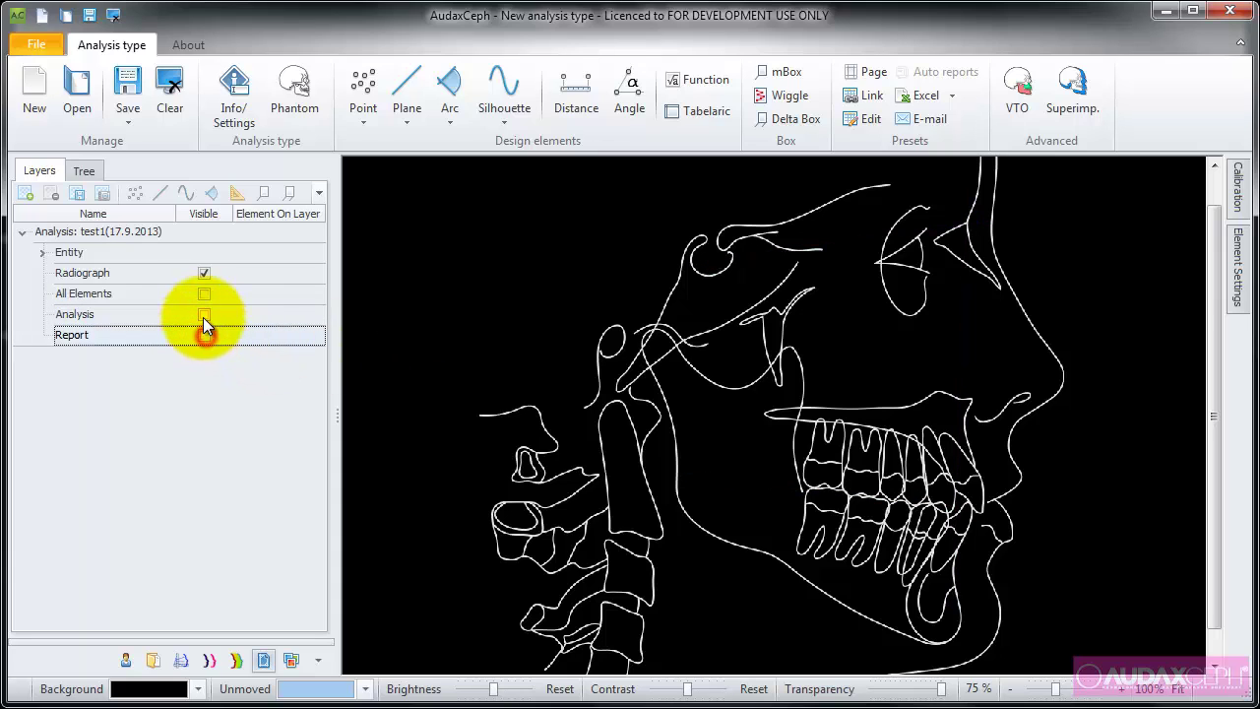